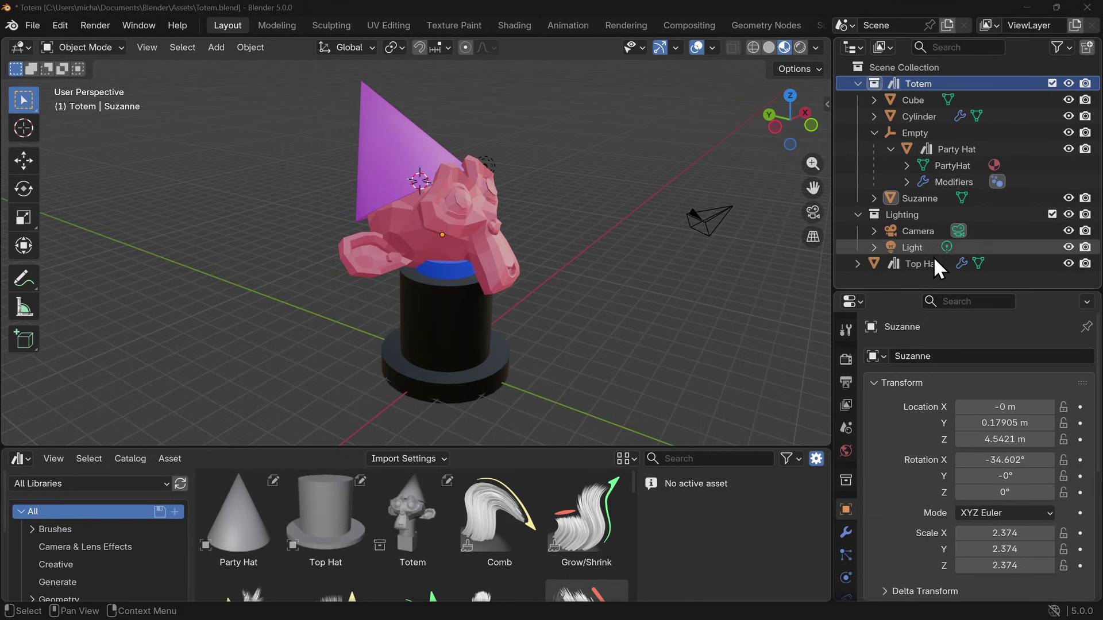
Step: Select the Top Hat object and save the Totem file
left_click(914, 263)
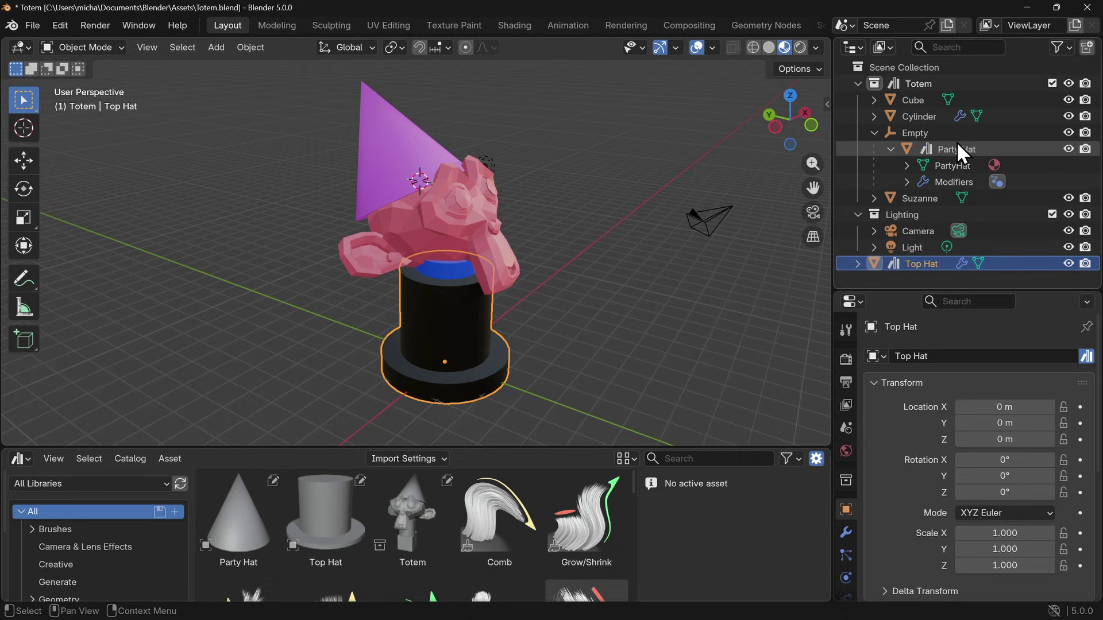
key("ctrl+s")
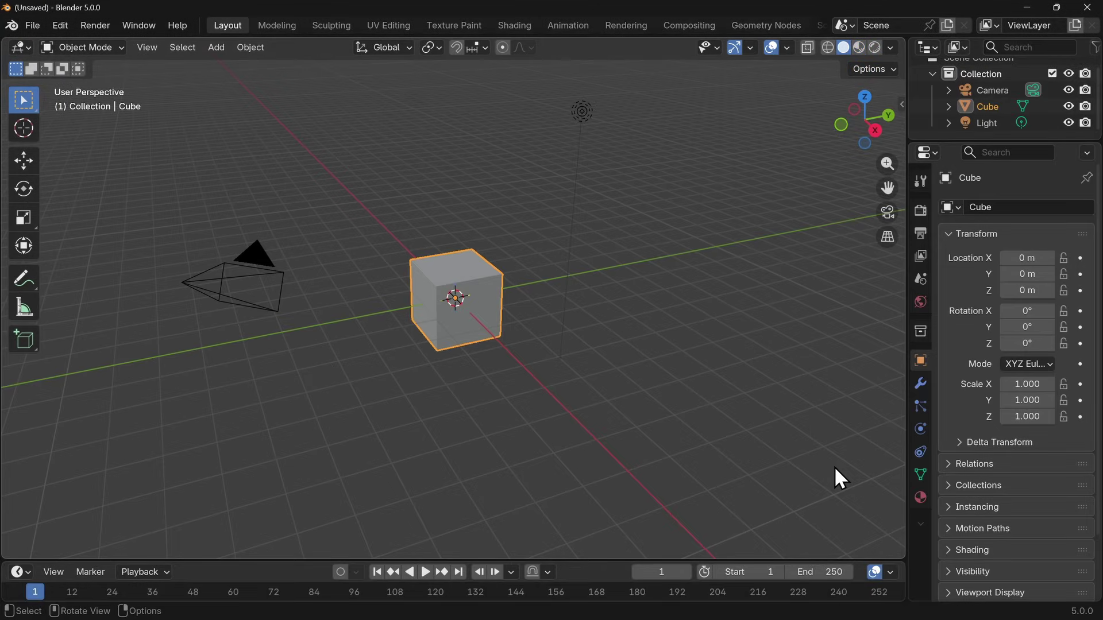
Step: Enlarge the timeline area, turn it into an Asset Browser, and adjust its height to show one row of assets
left_click_drag(725, 559, 722, 407)
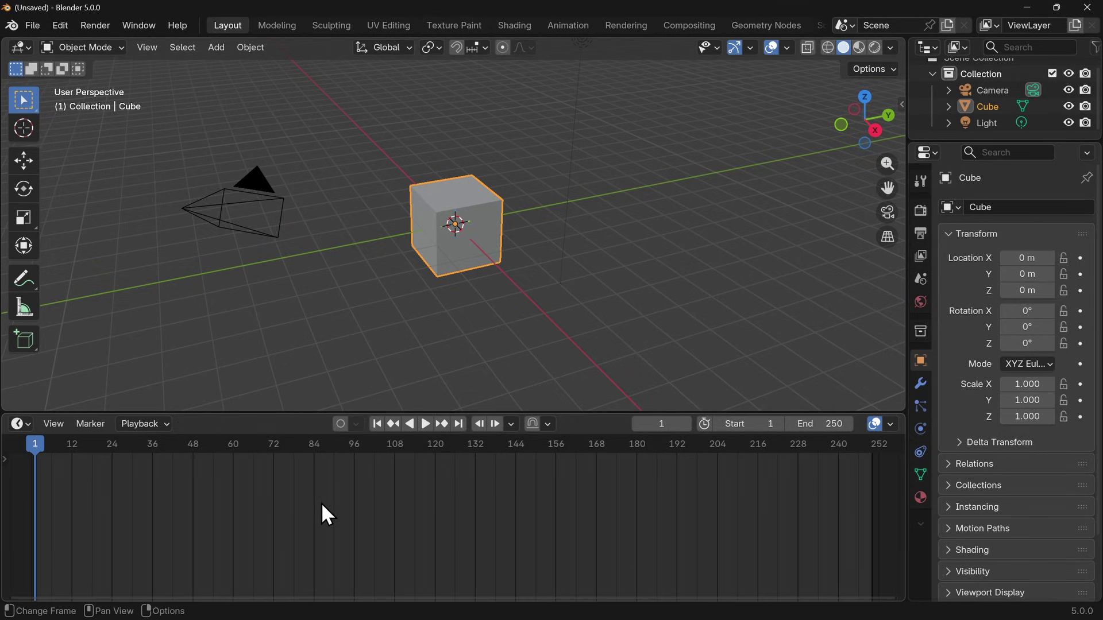
key("shift+F1")
key("shift+F1")
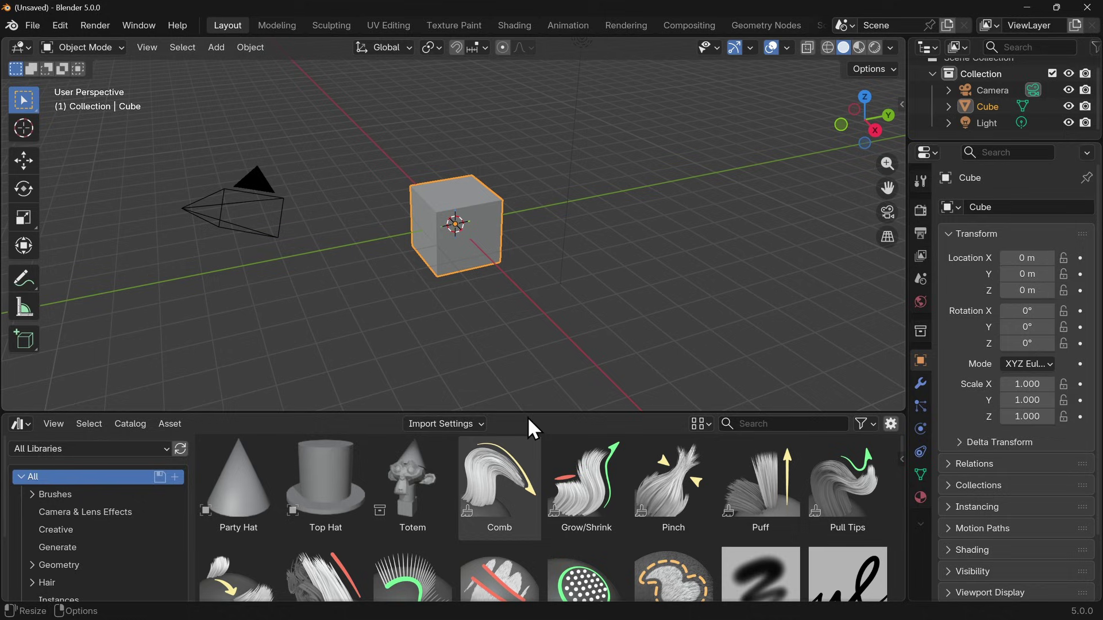
left_click_drag(527, 415, 528, 465)
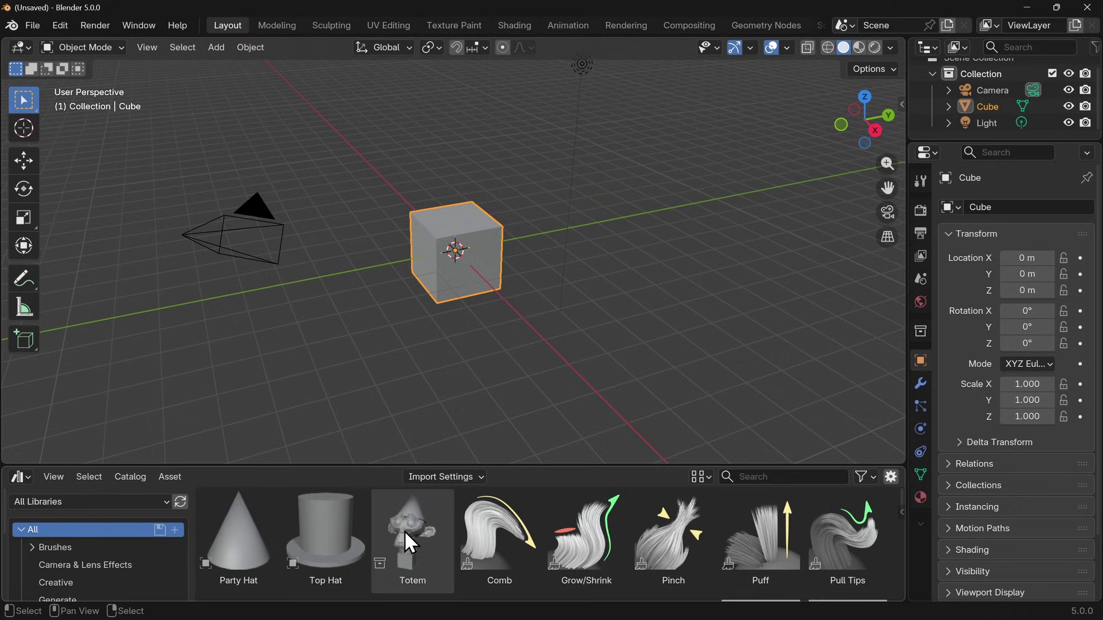
Step: Check the Asset Browser's import settings and the import method options for User Library in the File Paths preferences
left_click(456, 479)
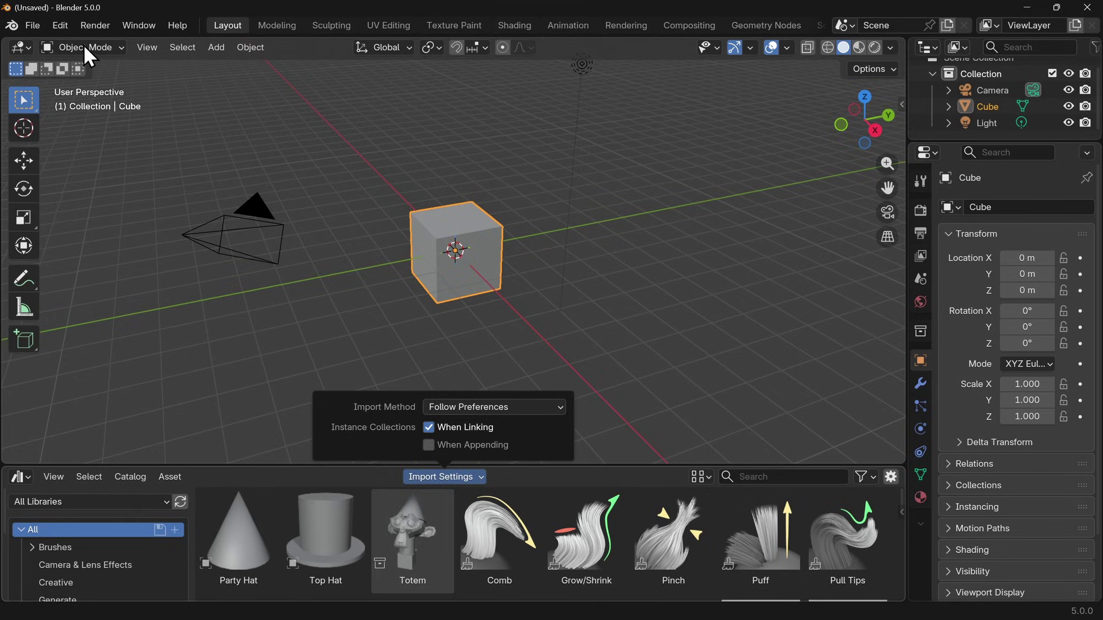
left_click(61, 25)
left_click(140, 234)
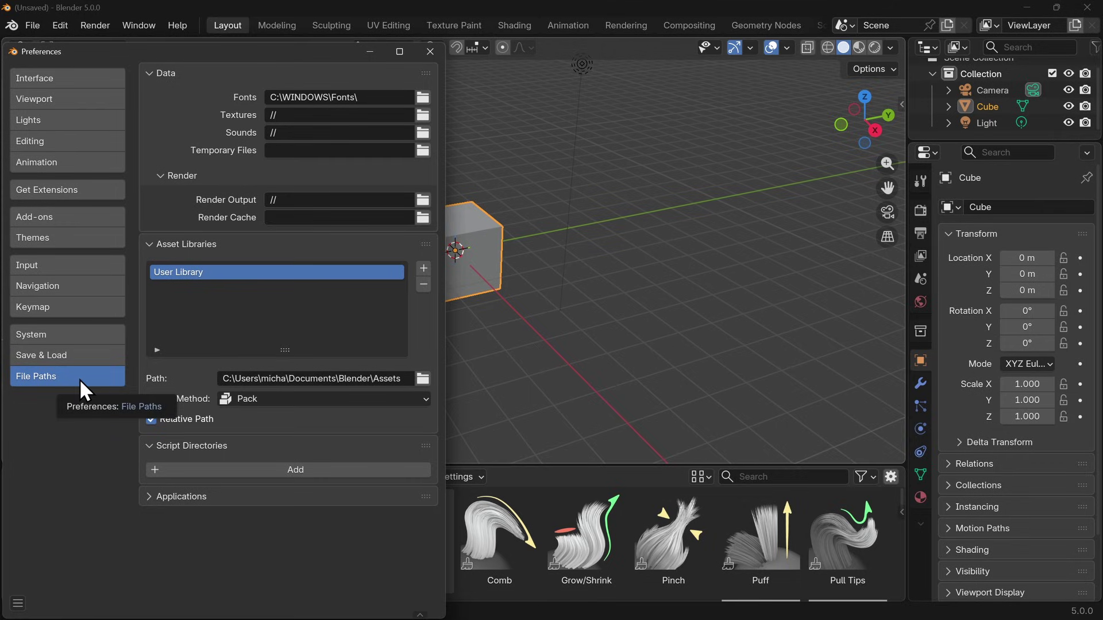
left_click(267, 405)
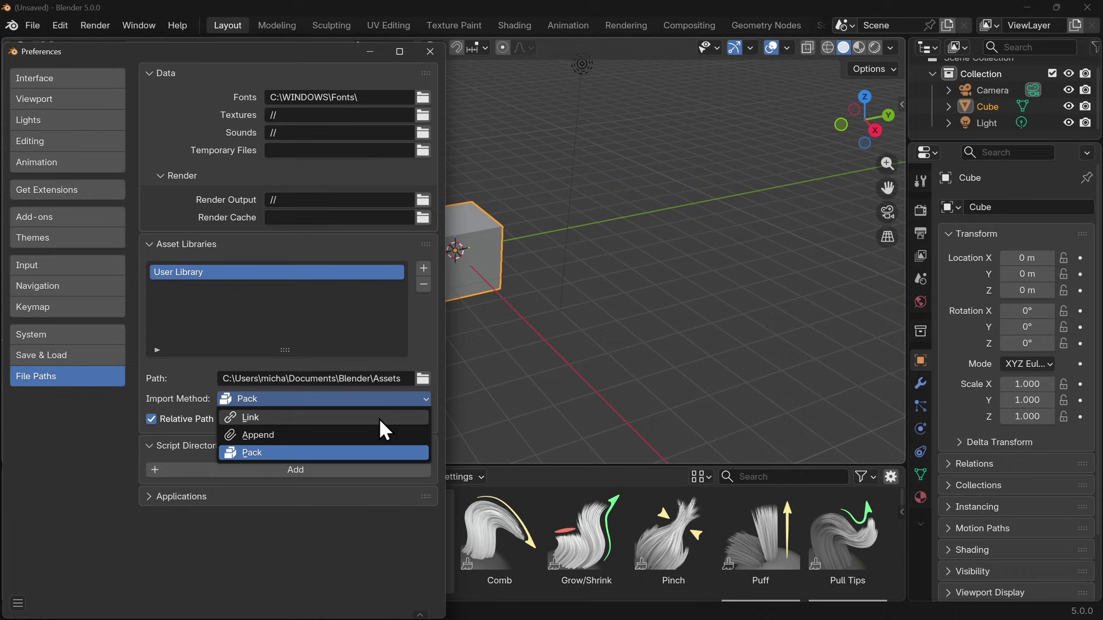
left_click(281, 385)
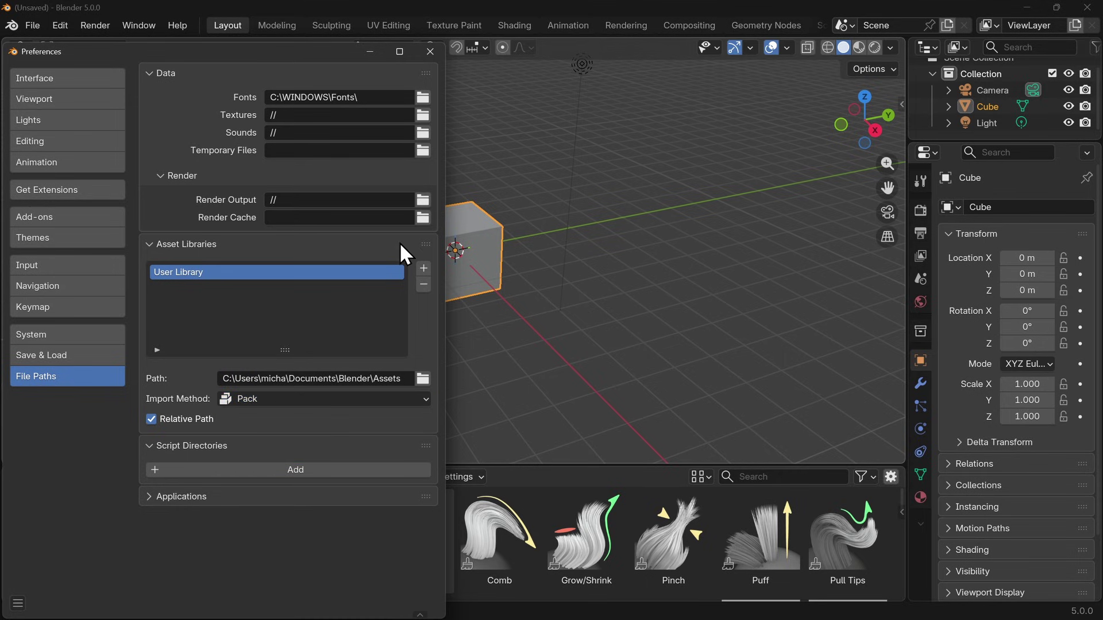
left_click(430, 52)
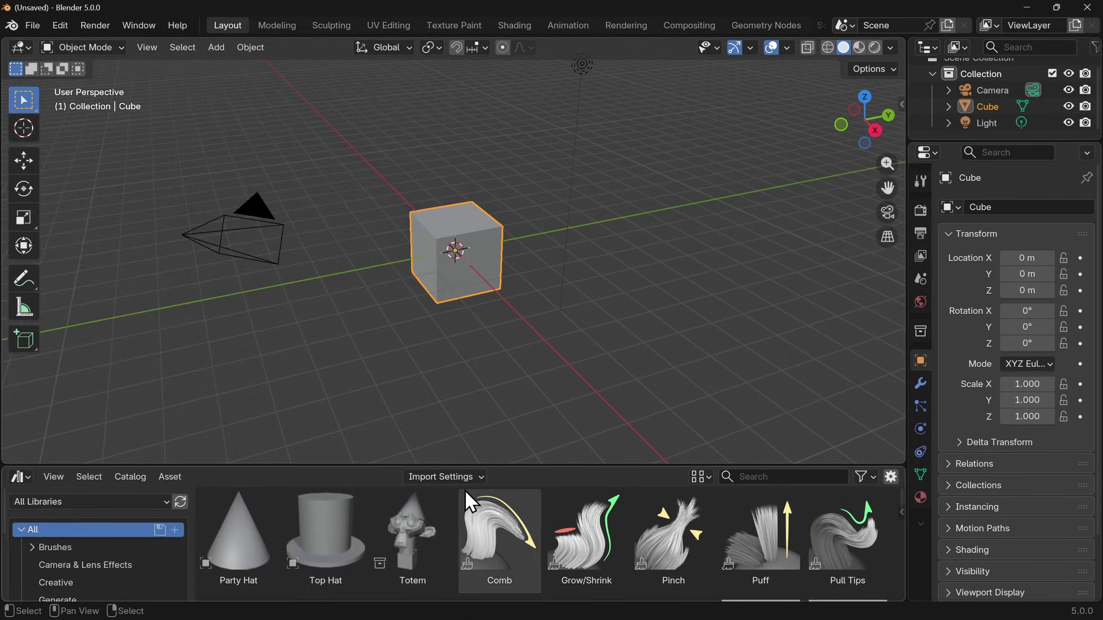
Step: Delete the default cube, camera and light from the scene
scroll(498, 283, "down", 5)
left_click_drag(330, 126, 659, 346)
key("x")
left_click(591, 337)
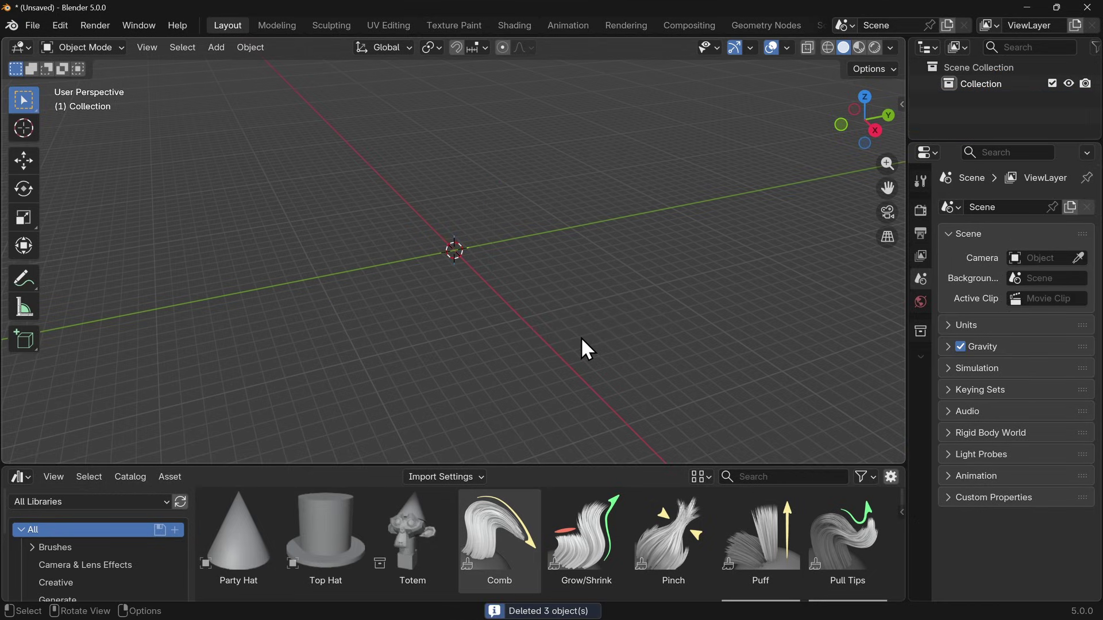
Step: Set the asset import method to Link and place the Totem asset at about X -0.13 m, Y -10.78 m
left_click(428, 477)
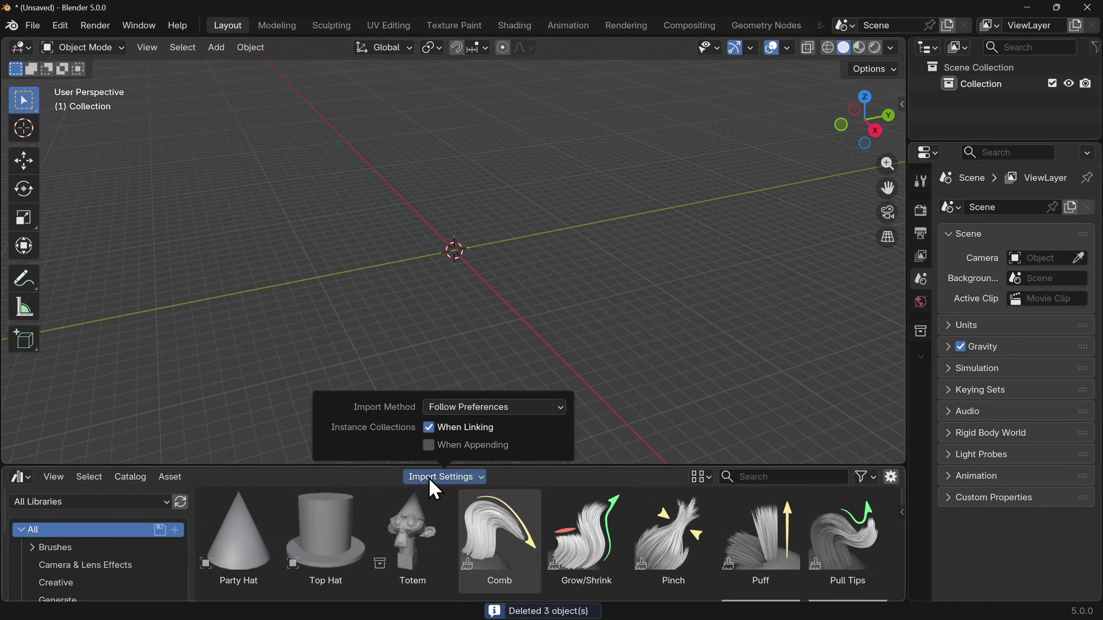
left_click(465, 406)
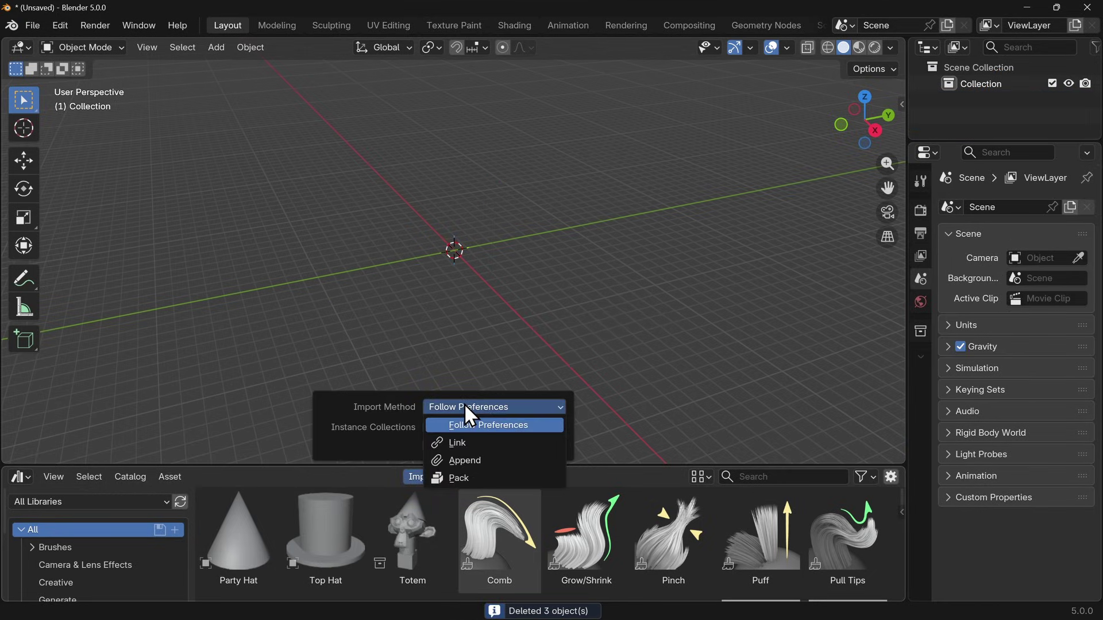
left_click(464, 443)
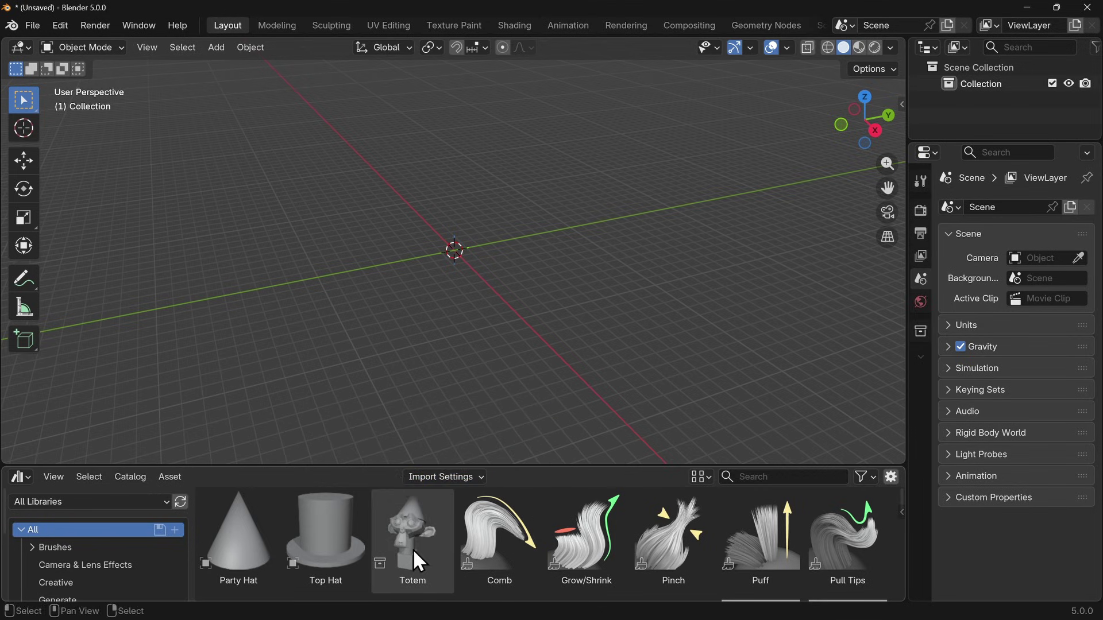
left_click_drag(413, 551, 305, 280)
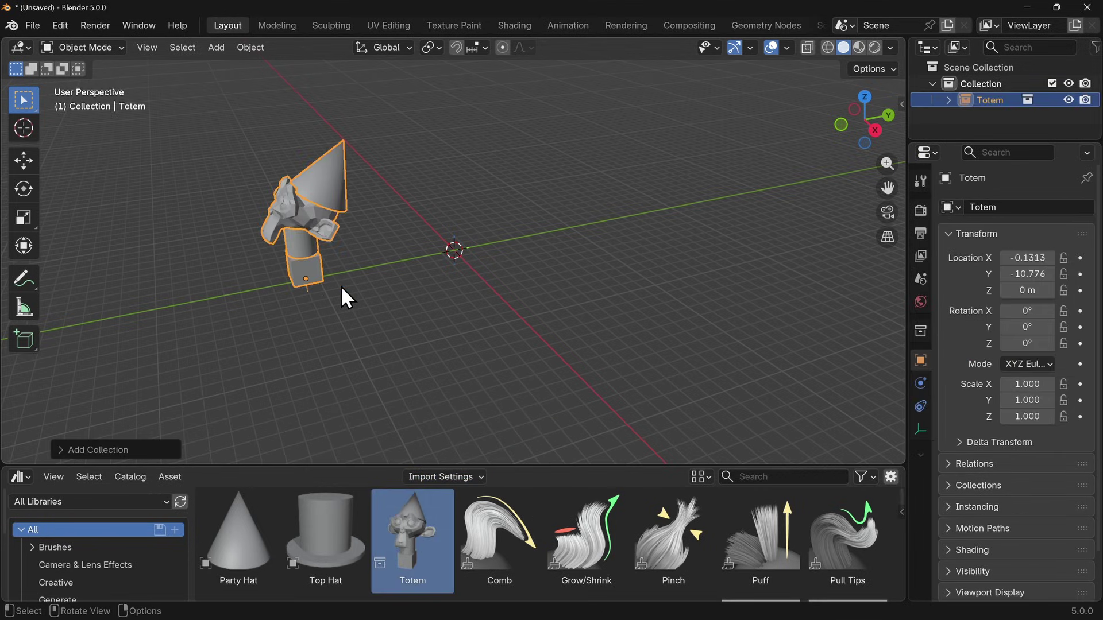
middle_click_drag(340, 285, 308, 288)
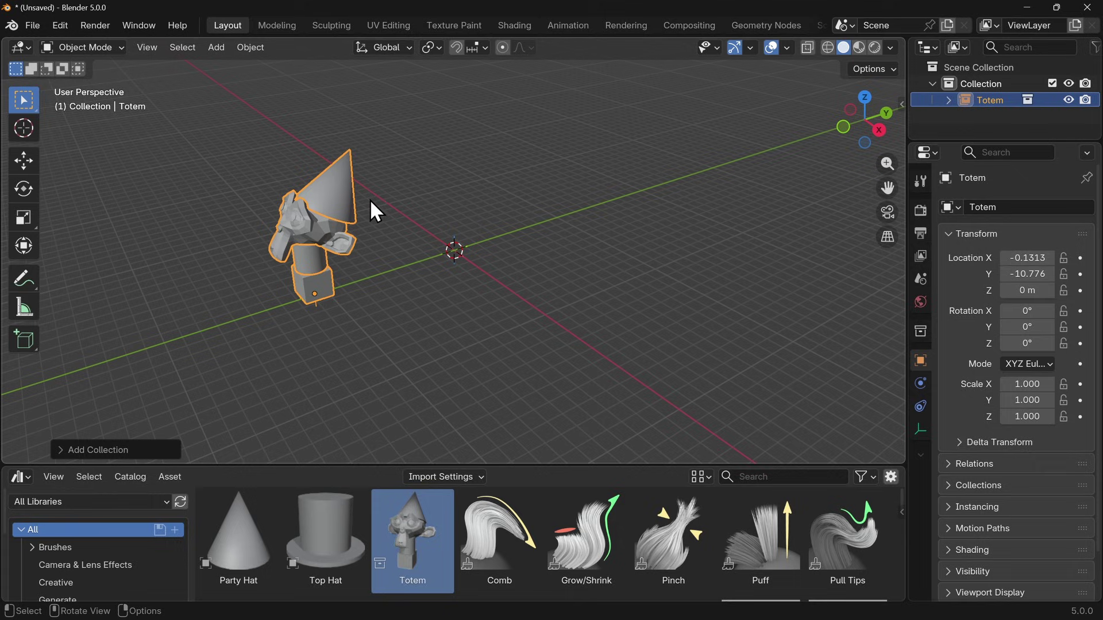
Step: Enlarge the Outliner and expand the linked Totem instance to show its collection
left_click_drag(966, 141, 934, 180)
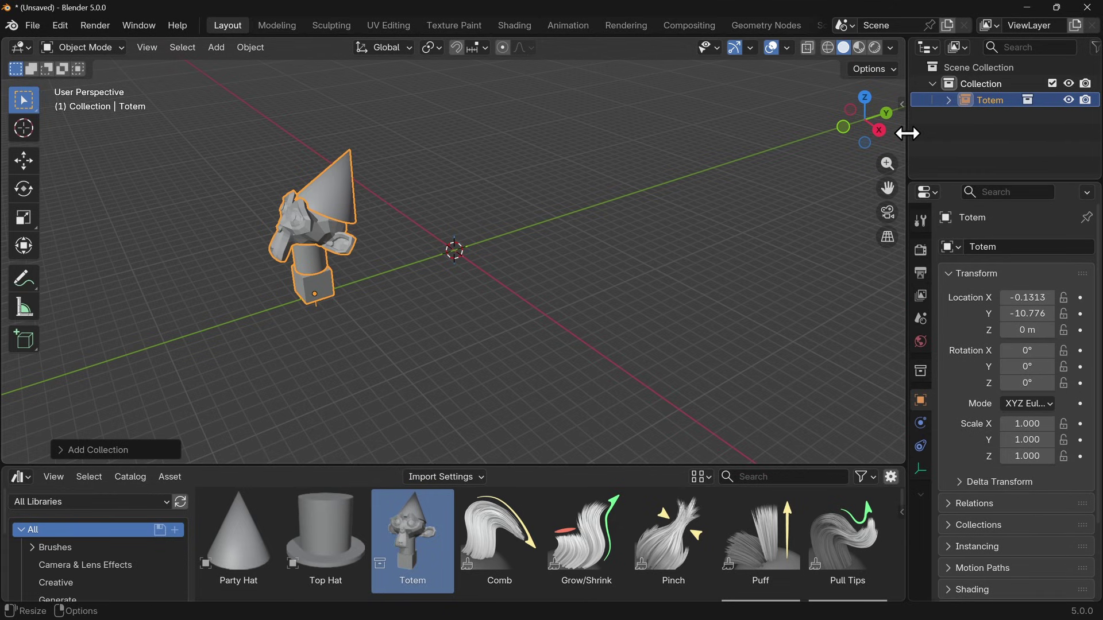
left_click_drag(906, 134, 832, 137)
left_click(873, 99)
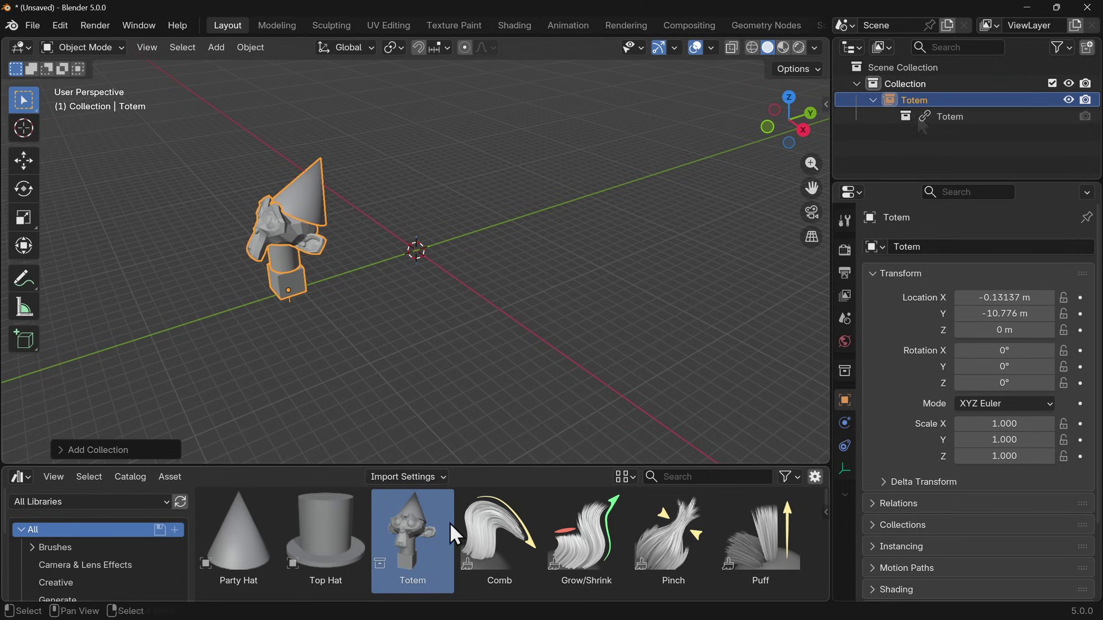
Step: Set the asset import method to Append and place a second Totem near the world origin
left_click(422, 475)
left_click(422, 407)
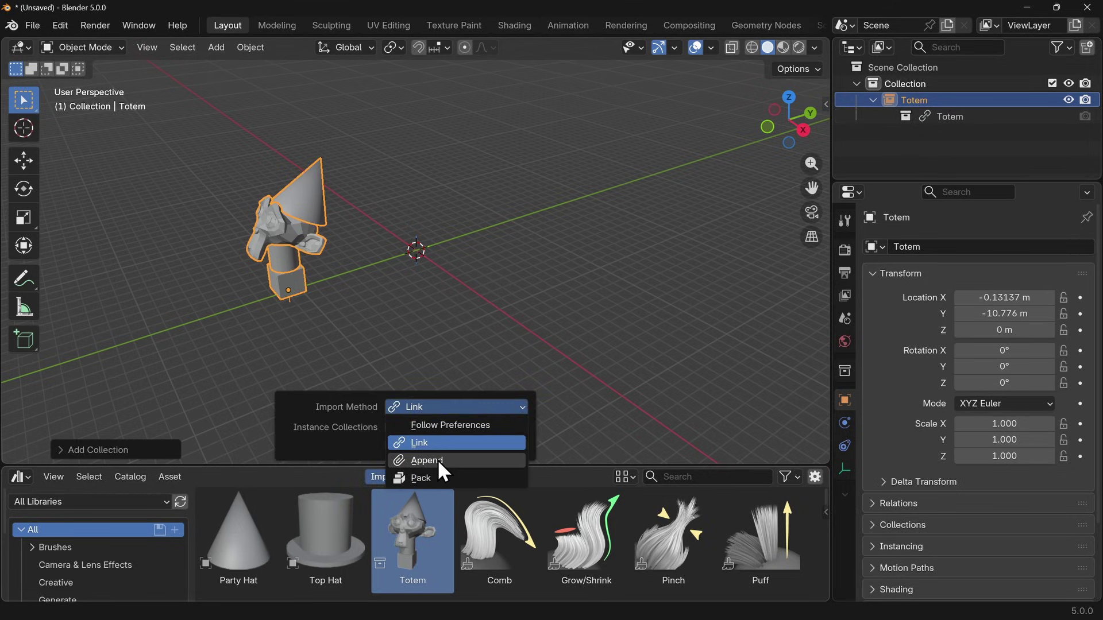
left_click(436, 459)
left_click_drag(415, 550, 419, 253)
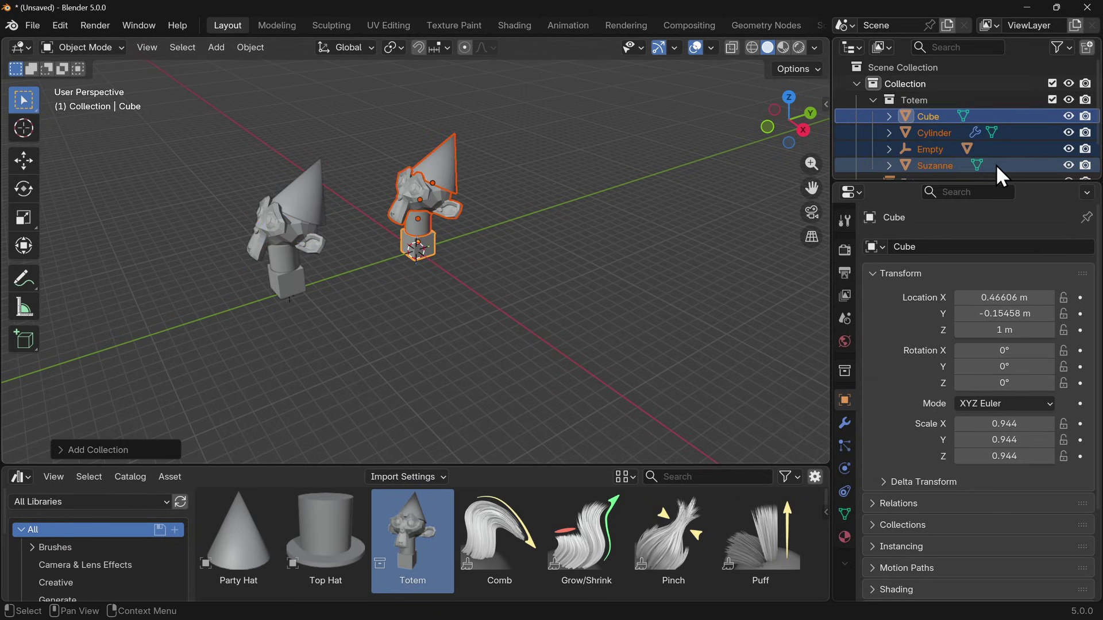
Step: Select the appended totem's party hat and switch the viewport to Material Preview shading
left_click(448, 183)
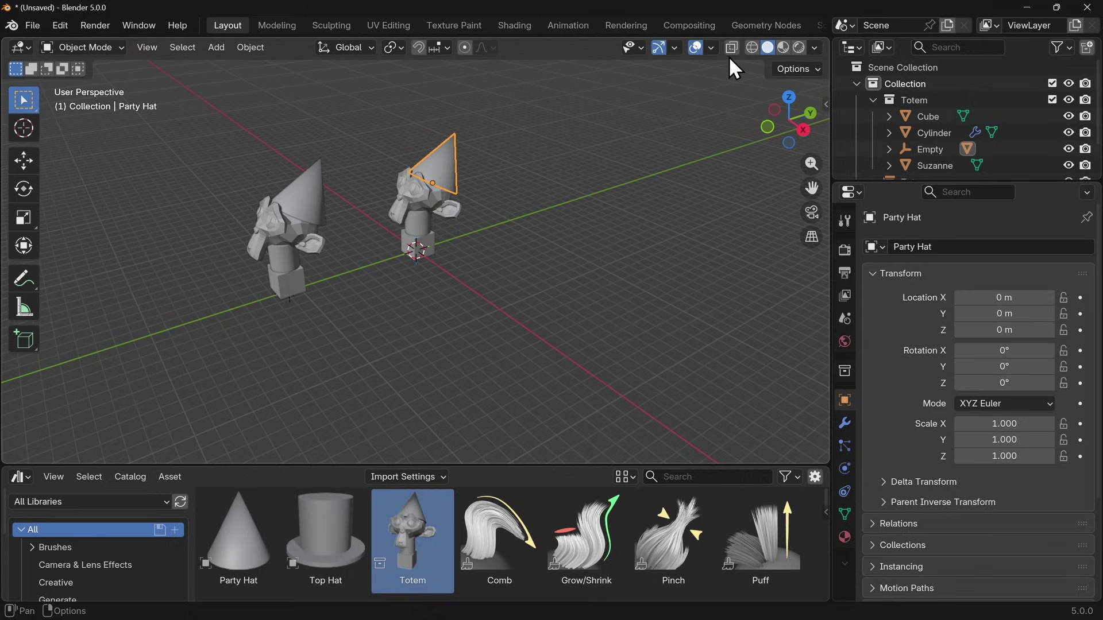
left_click(782, 47)
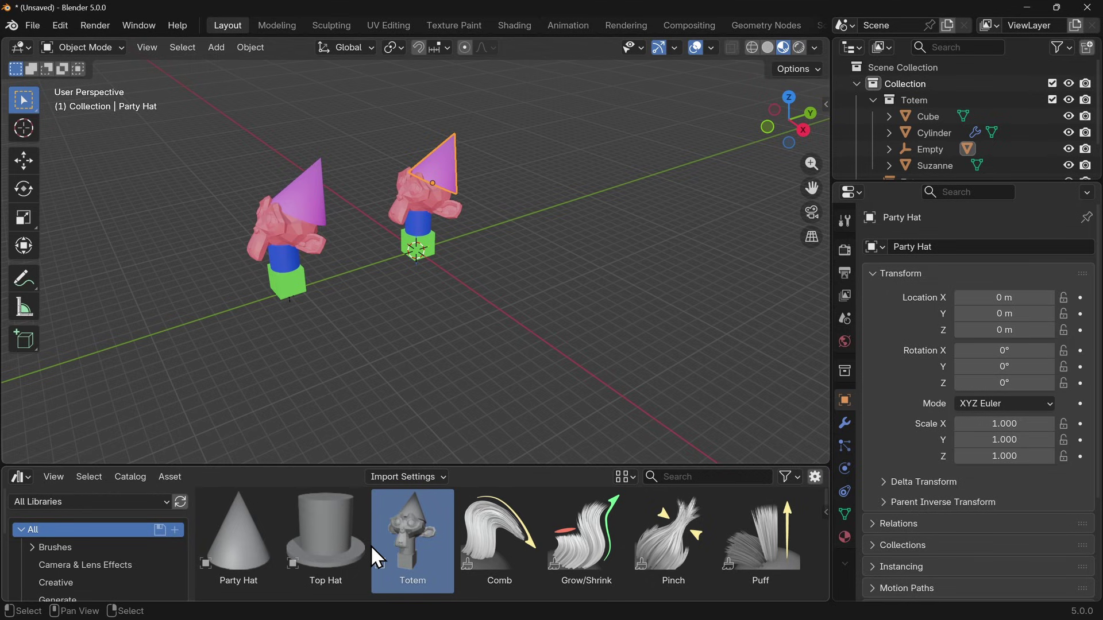
Step: Scale down the appended totem's party hat, and scale its Suzanne head down to about 1.214
key("s")
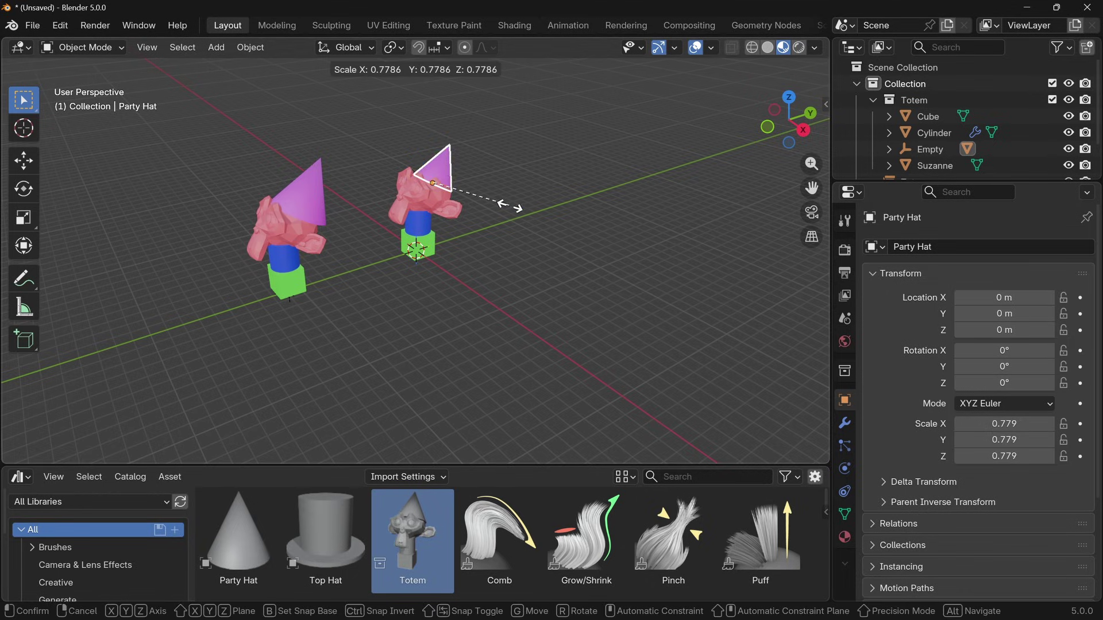
left_click(471, 217)
left_click(460, 217)
key("s")
left_click(458, 220)
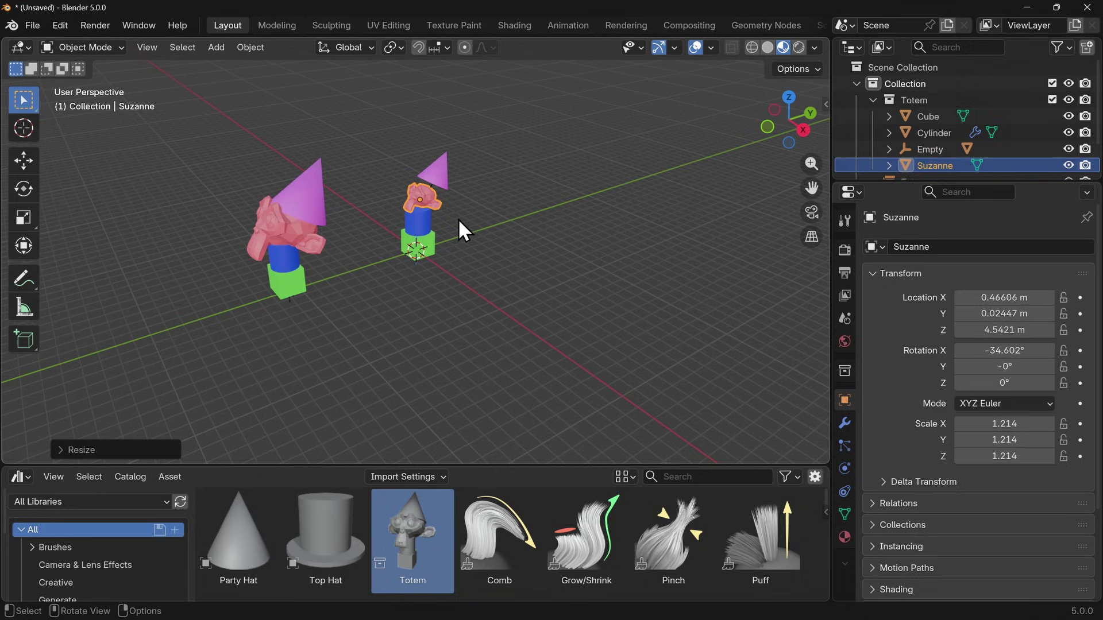
Step: Delete all objects of the appended totem near the world origin
left_click_drag(371, 122, 495, 294)
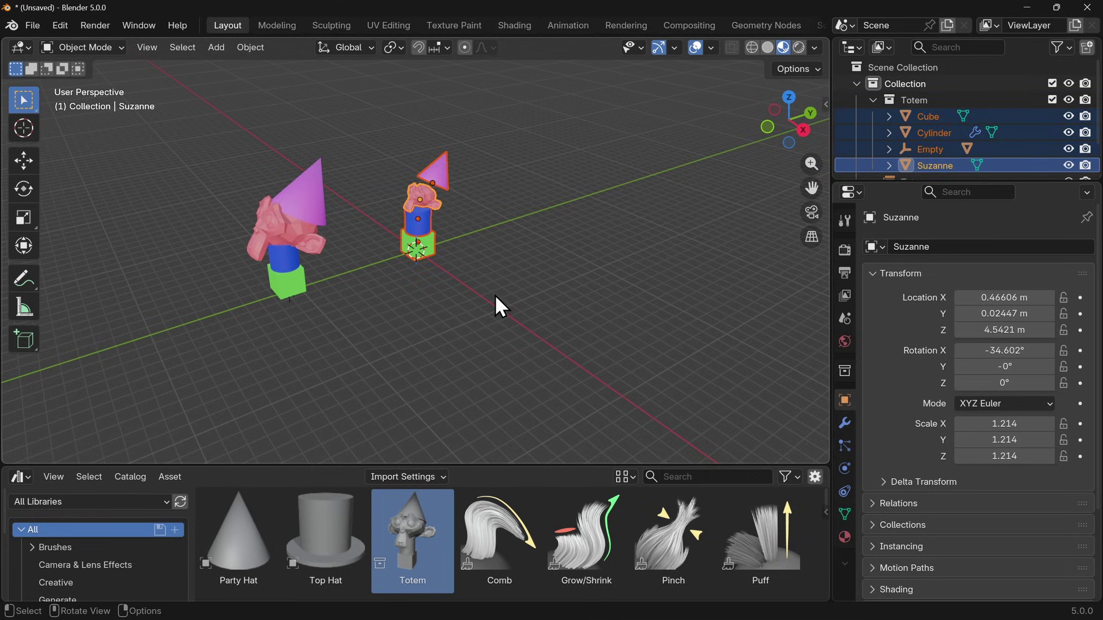
key("x")
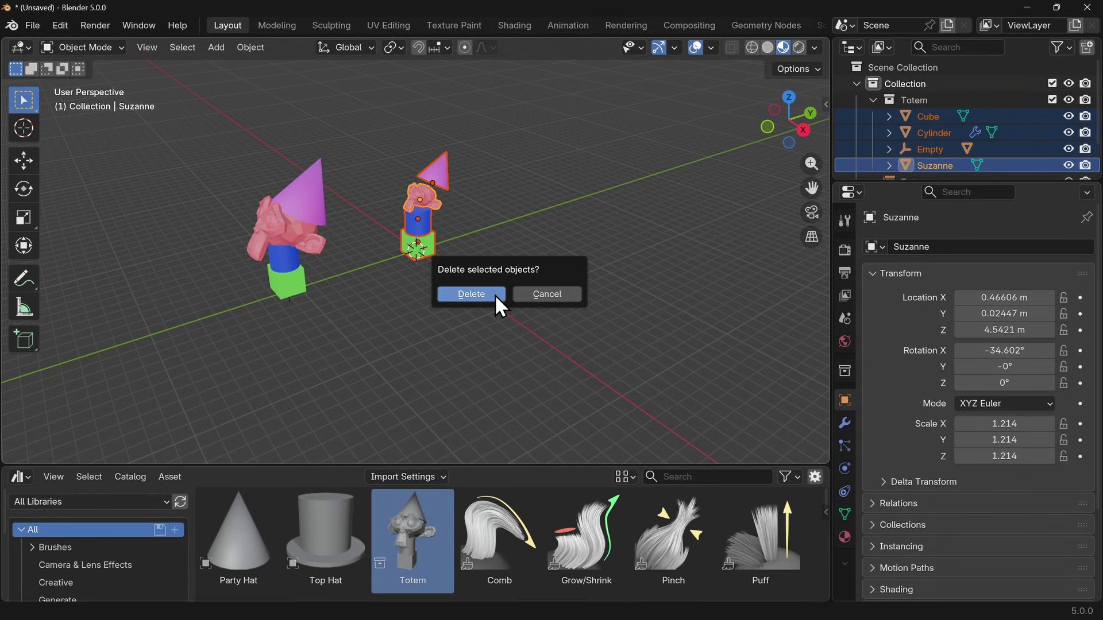
left_click(495, 294)
Step: Set the asset import method to Pack and place another Totem at about X 0.28 m, Y 3.43 m
left_click(412, 476)
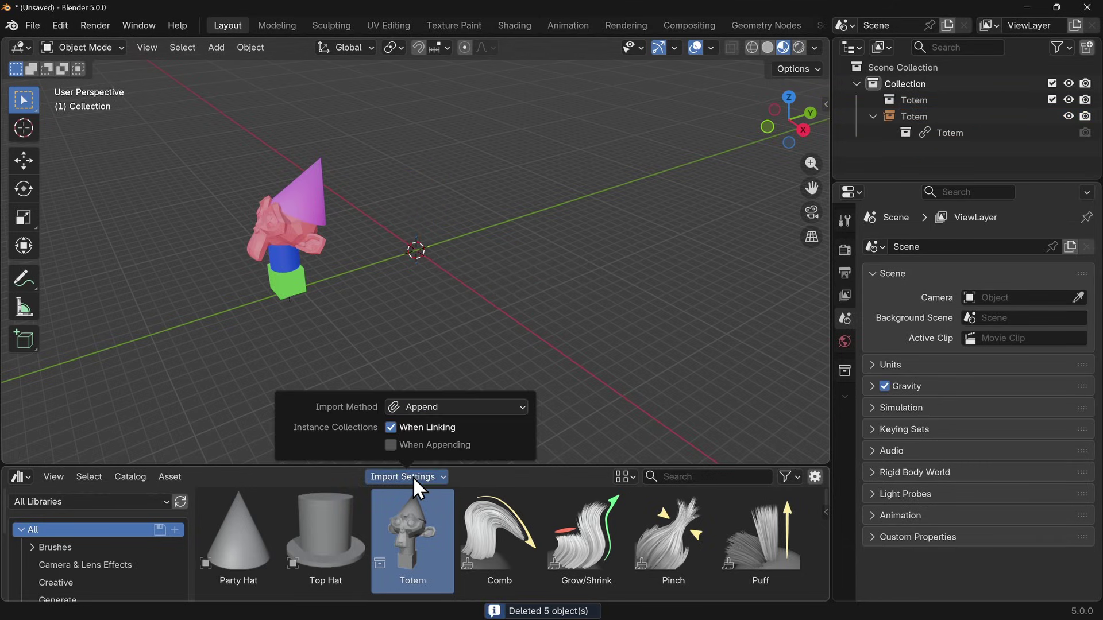
left_click(435, 408)
left_click(431, 476)
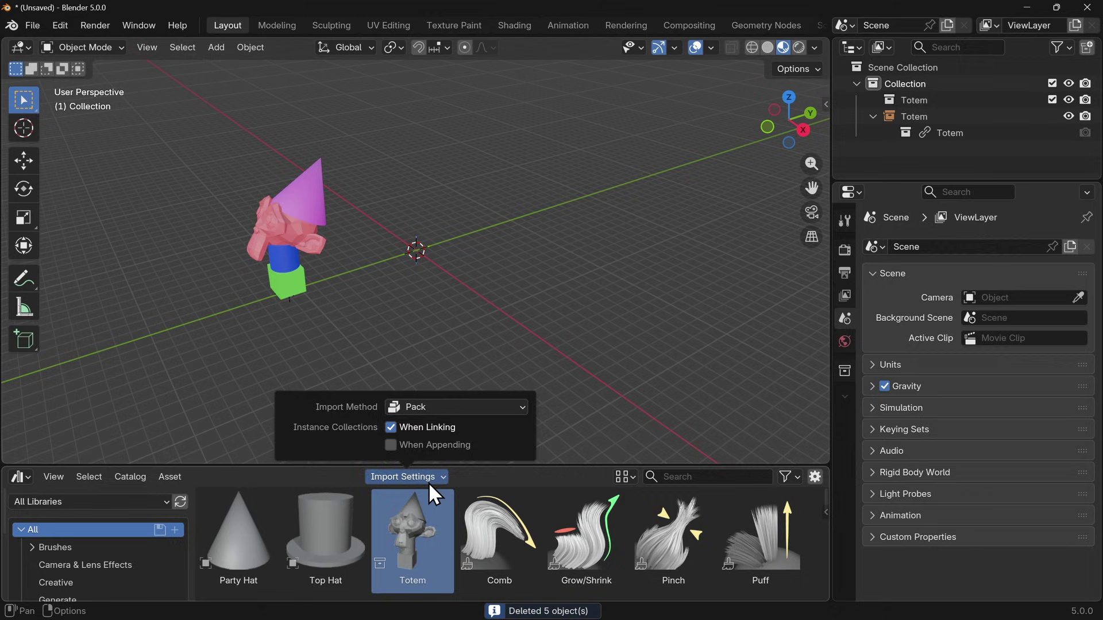
left_click_drag(402, 554, 453, 240)
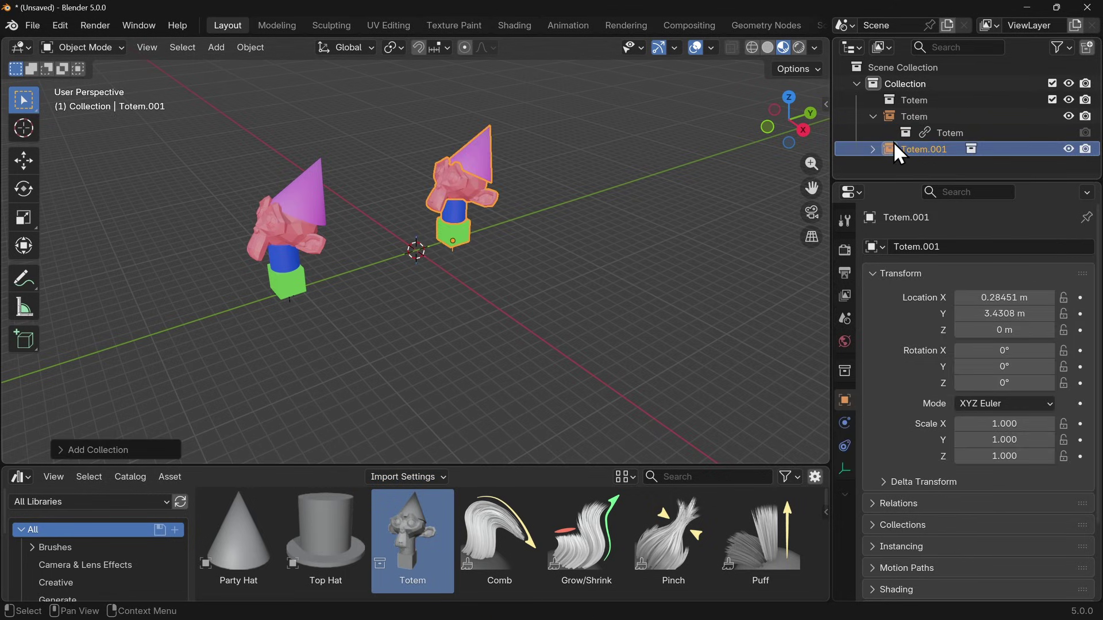
Step: Expand the packed Totem.001 instance in the Outliner and compare its collection entry with the linked Totem's
left_click(873, 150)
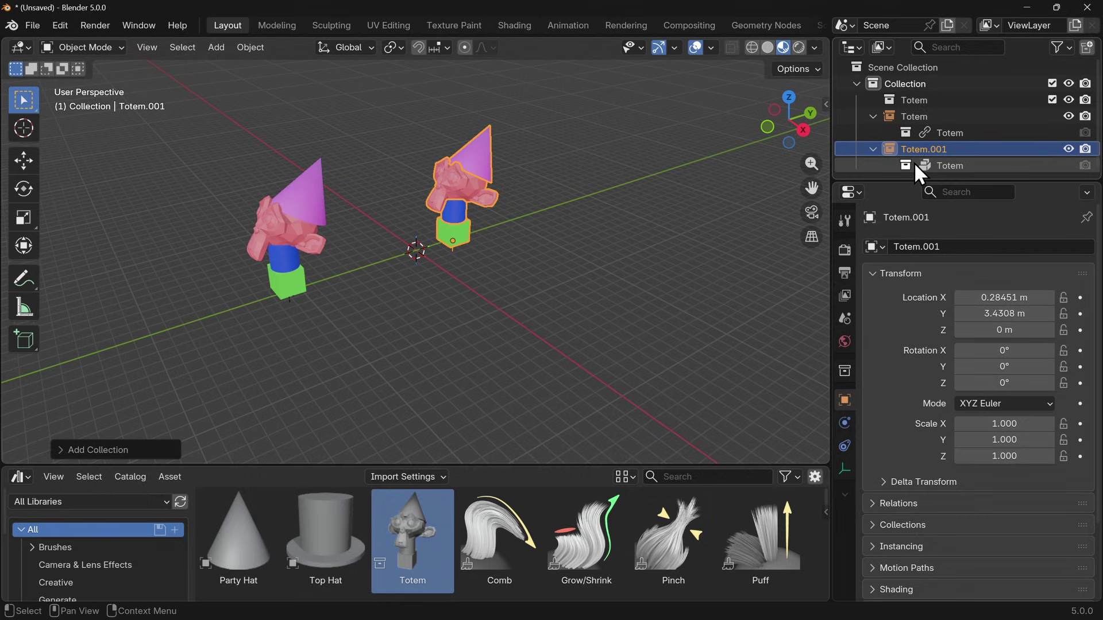
left_click(958, 165)
left_click(948, 131)
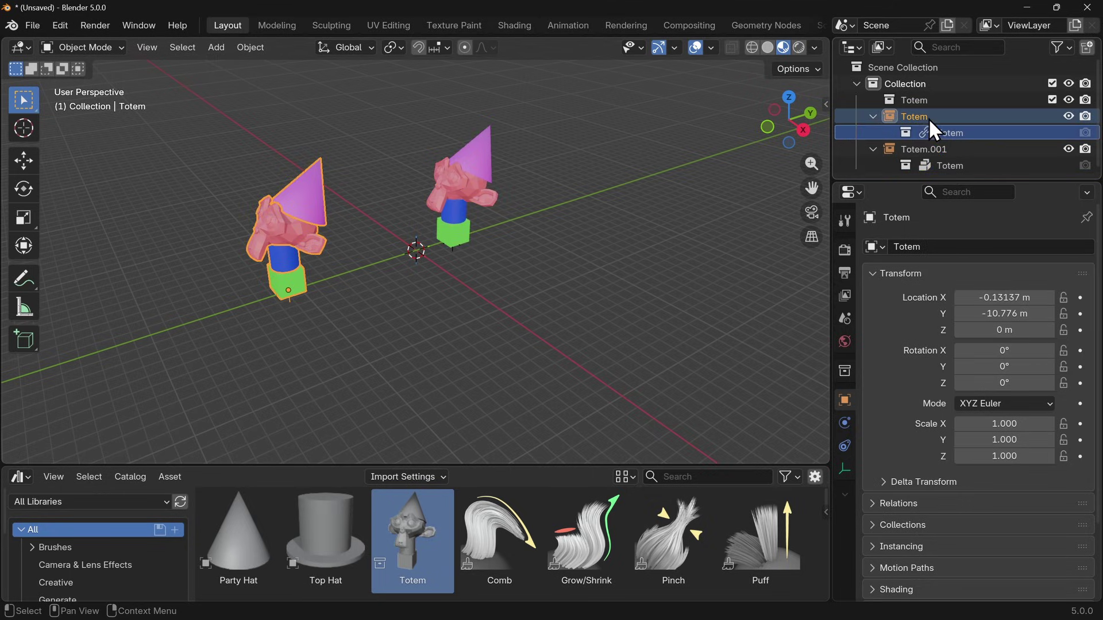
left_click(963, 165)
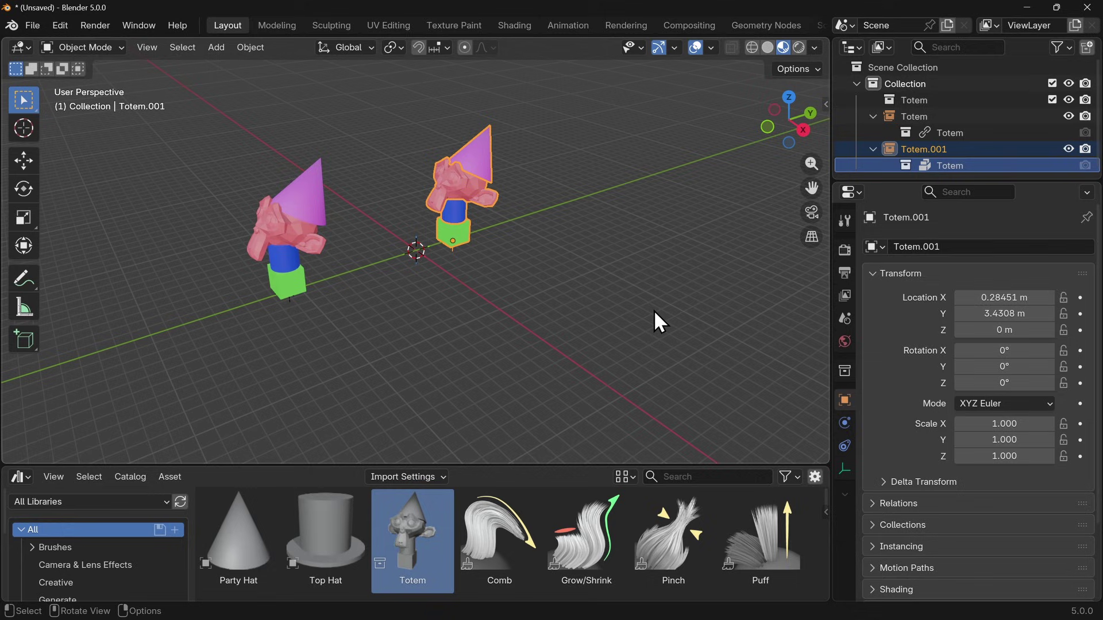
Step: Try making the packed Totem.001 instance real and selecting its party hat, and undo the conversion
left_click(536, 154)
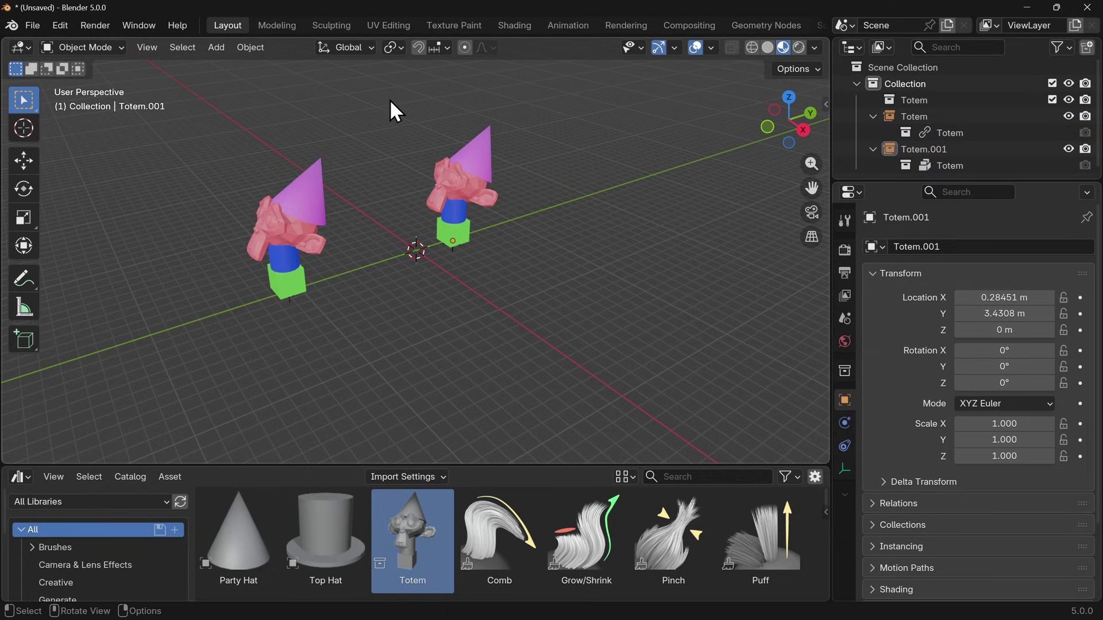
left_click_drag(390, 99, 560, 293)
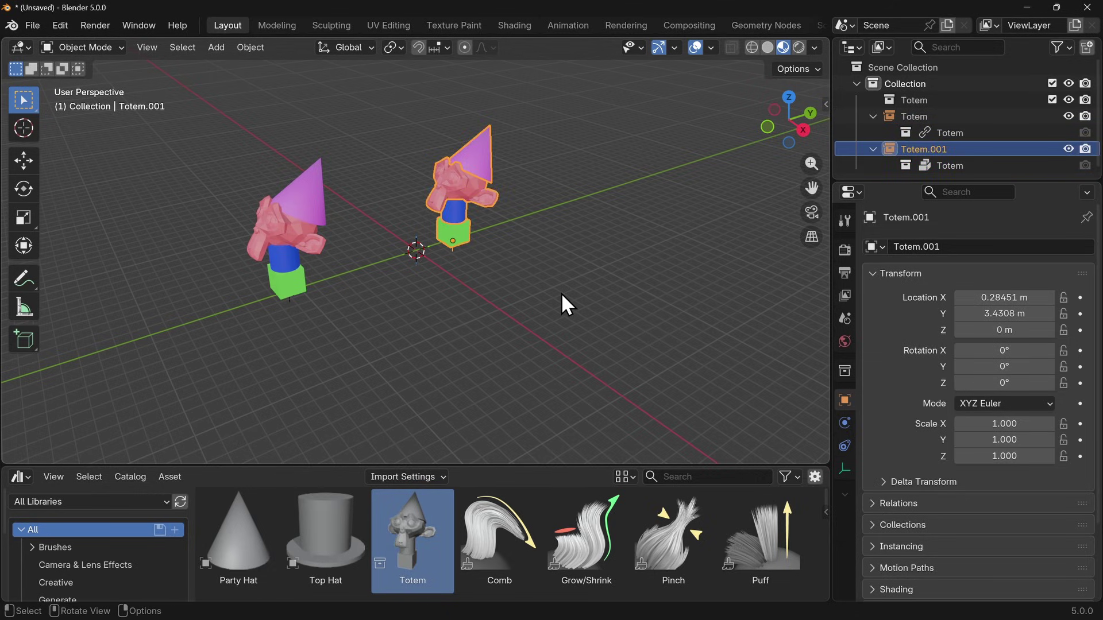
key("F3")
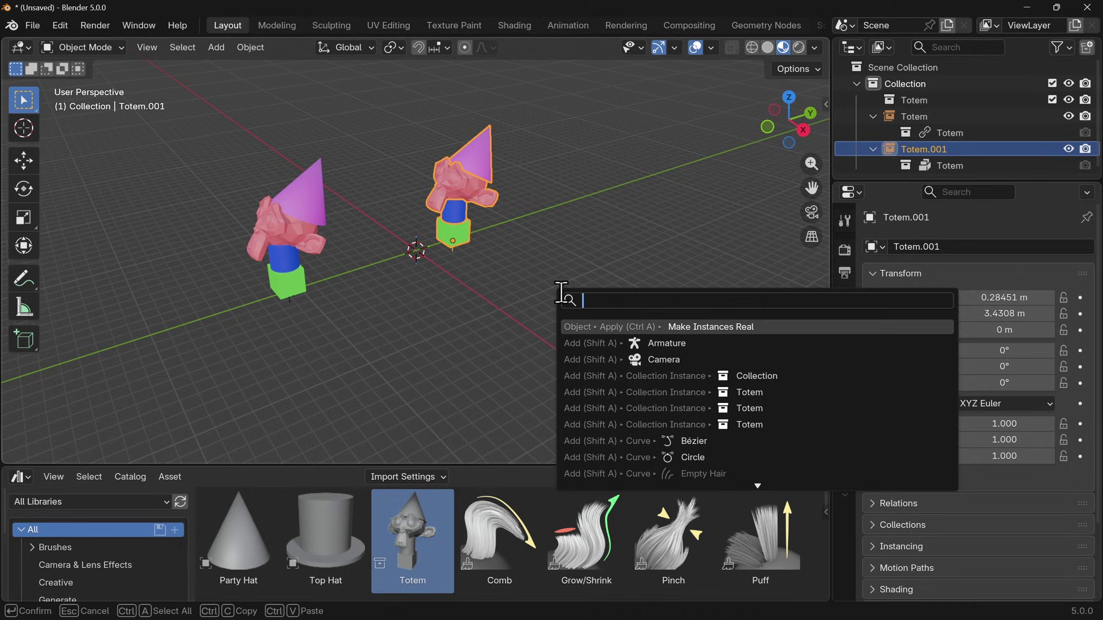
left_click(796, 327)
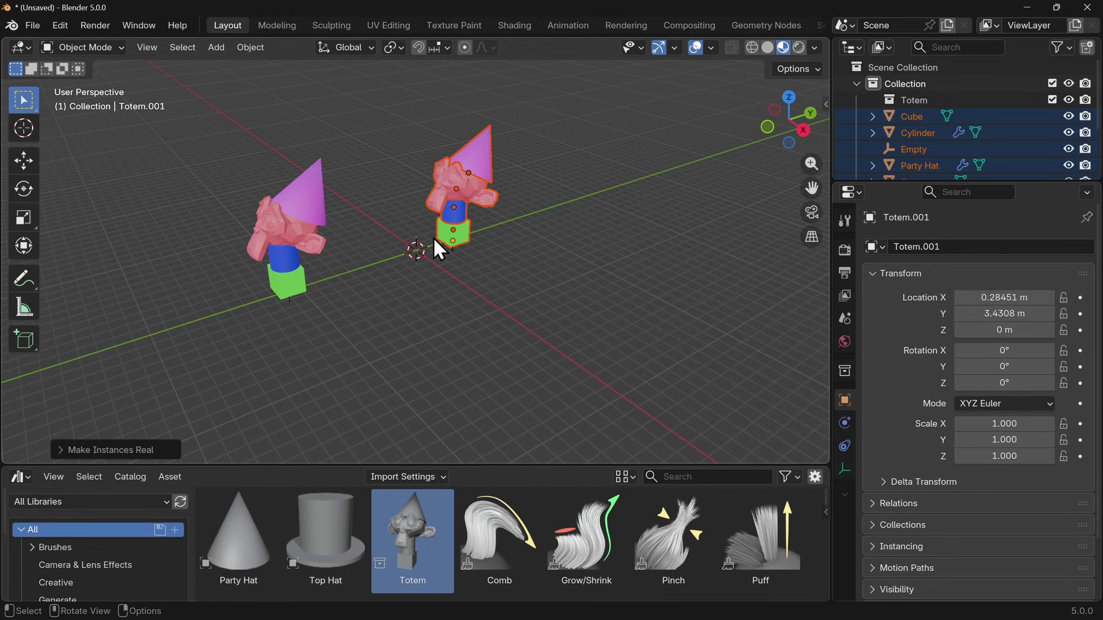
left_click(479, 151)
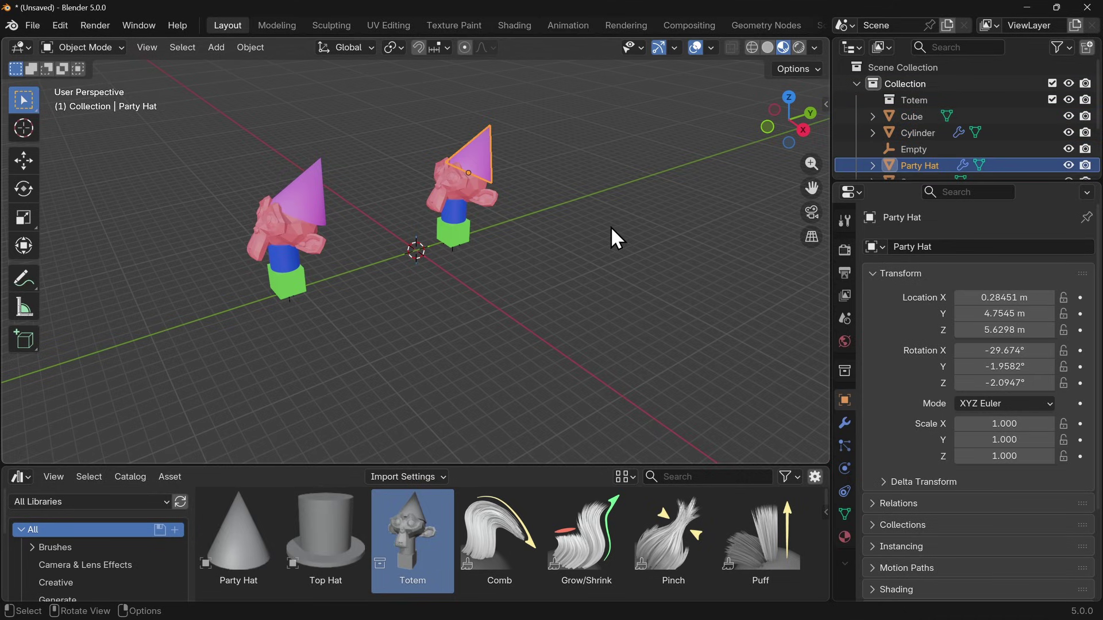
key("ctrl+z")
key("ctrl+z")
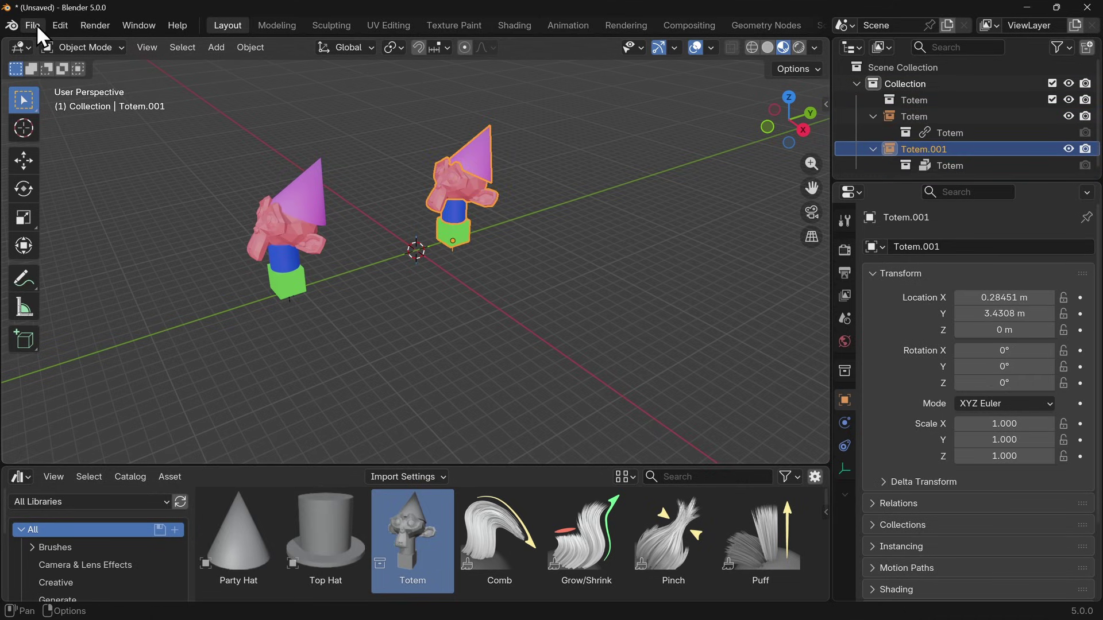
Step: Set the asset import method to Link and disable instancing of collections when linking
left_click(33, 25)
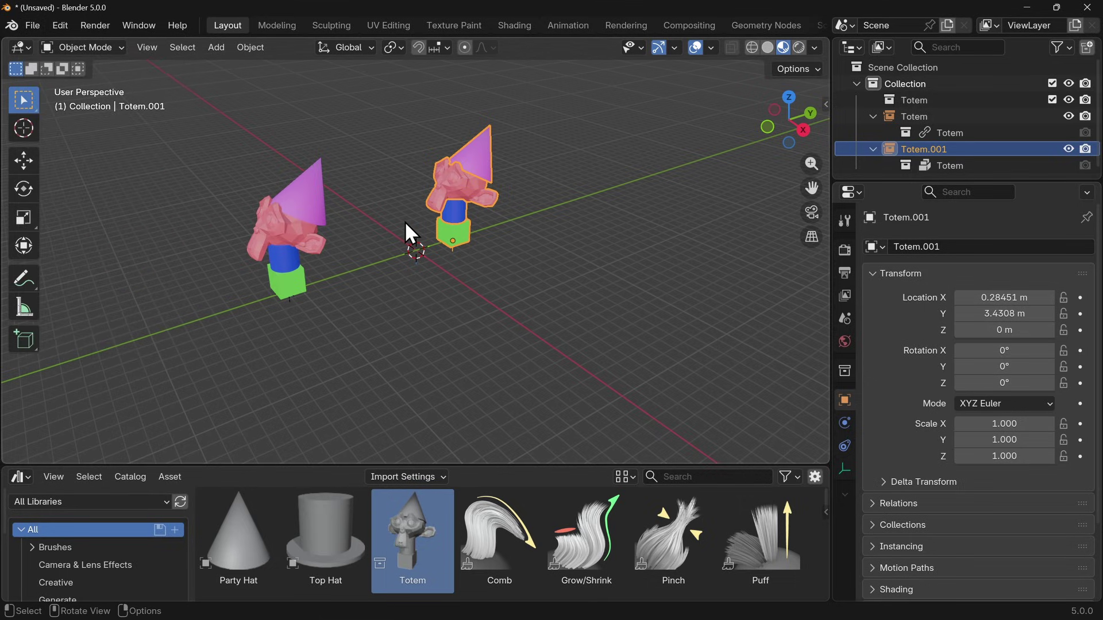
left_click(428, 478)
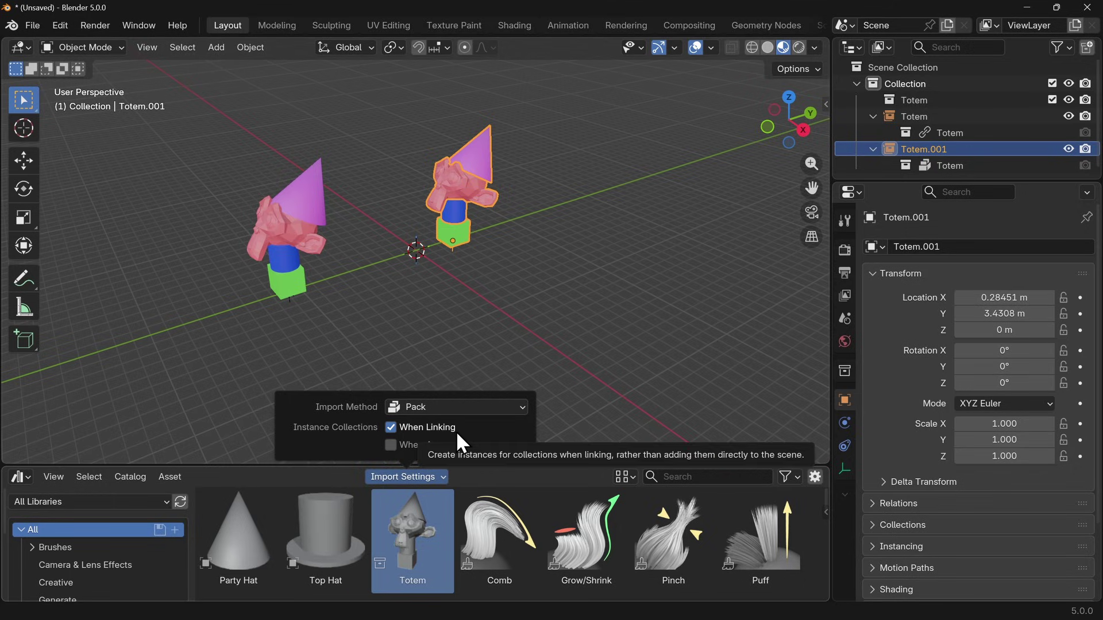
left_click(431, 407)
left_click(427, 443)
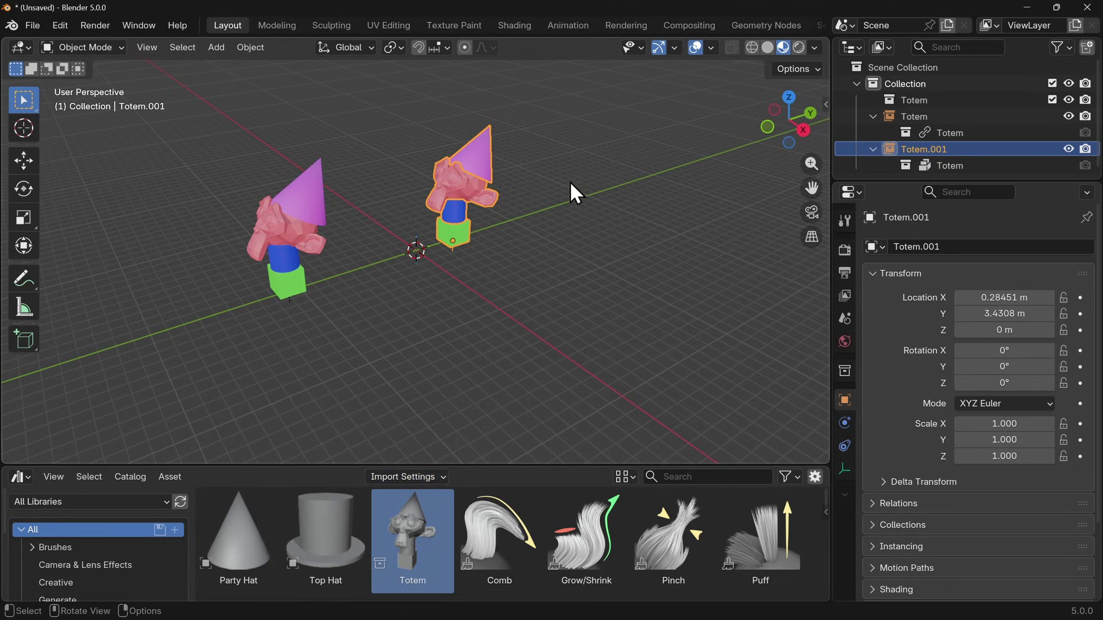
left_click_drag(454, 458, 443, 367)
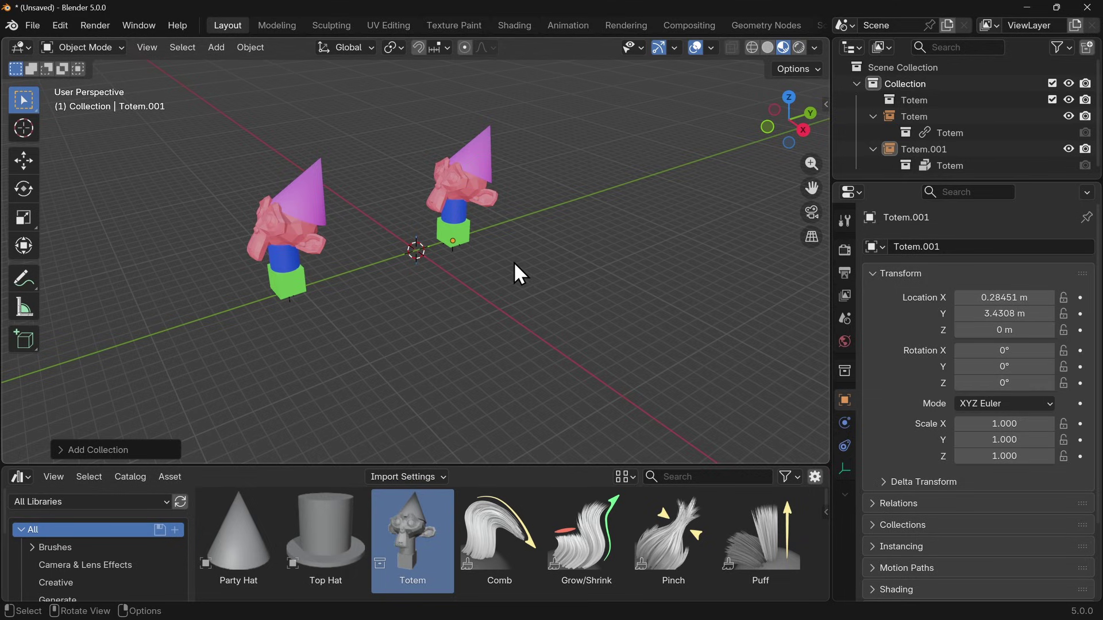
Step: Delete the linked Totem instance, and add the Totem asset as a directly linked collection with its objects expanded in the Outliner
left_click_drag(209, 99, 384, 337)
key("x")
left_click(377, 328)
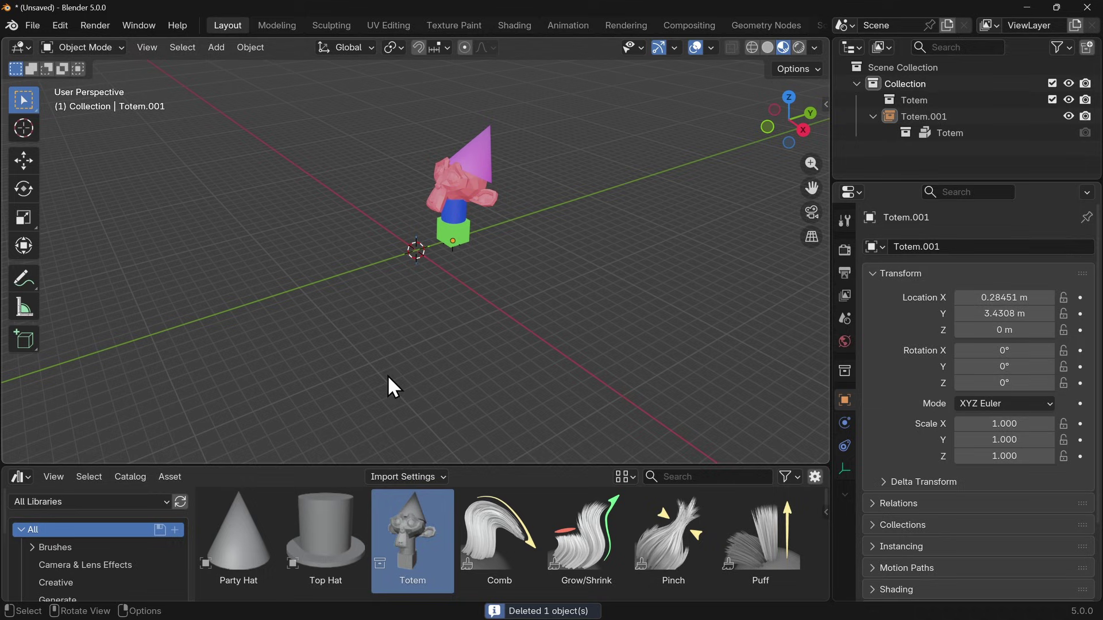
left_click_drag(412, 540, 315, 280)
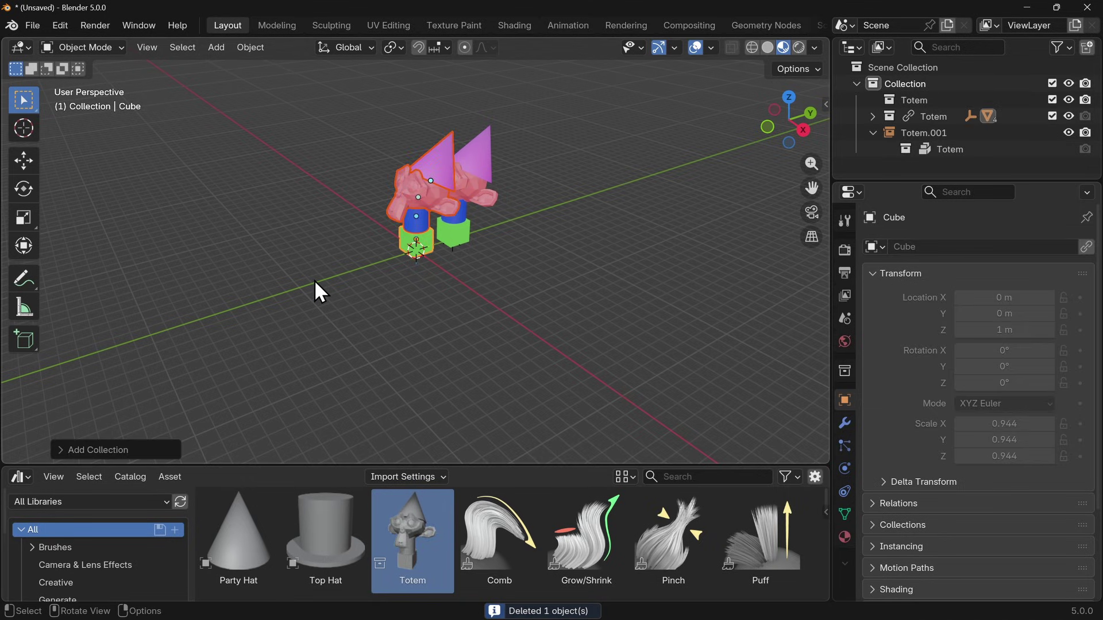
left_click(873, 116)
scroll(976, 113, "down", 2)
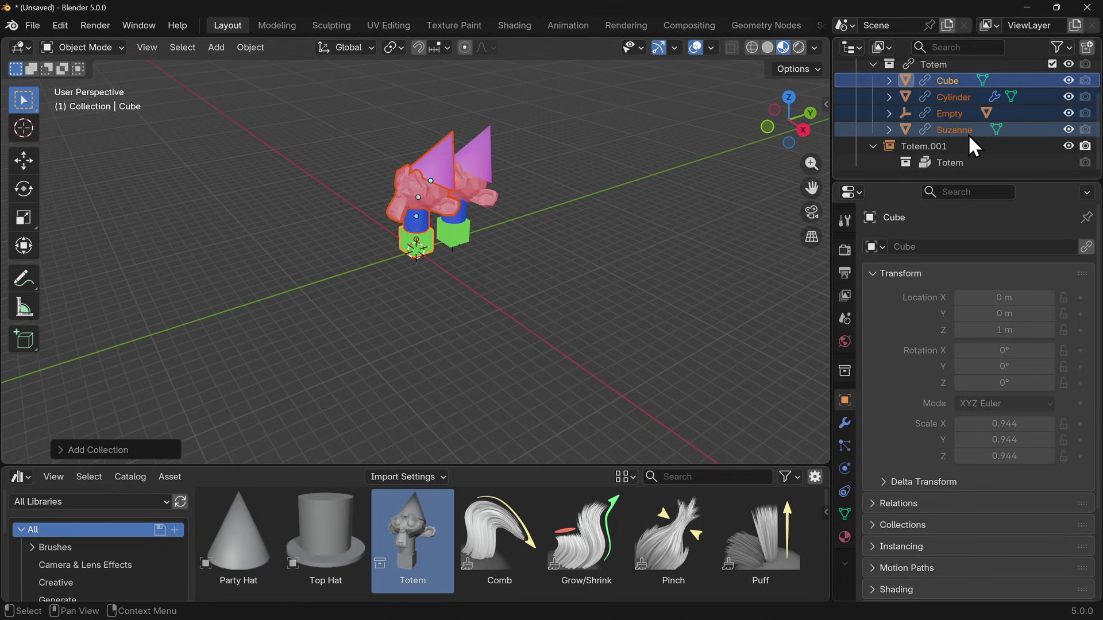
Step: Try to move all objects of the directly linked totem, as well as its Suzanne head alone
key("g")
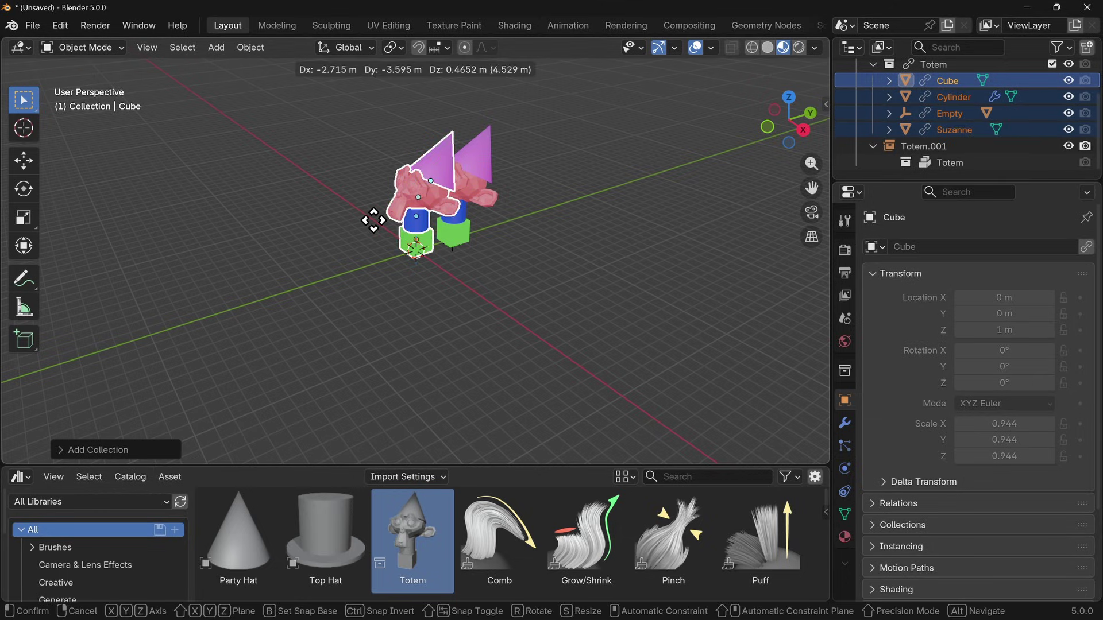
left_click(374, 255)
left_click(425, 194)
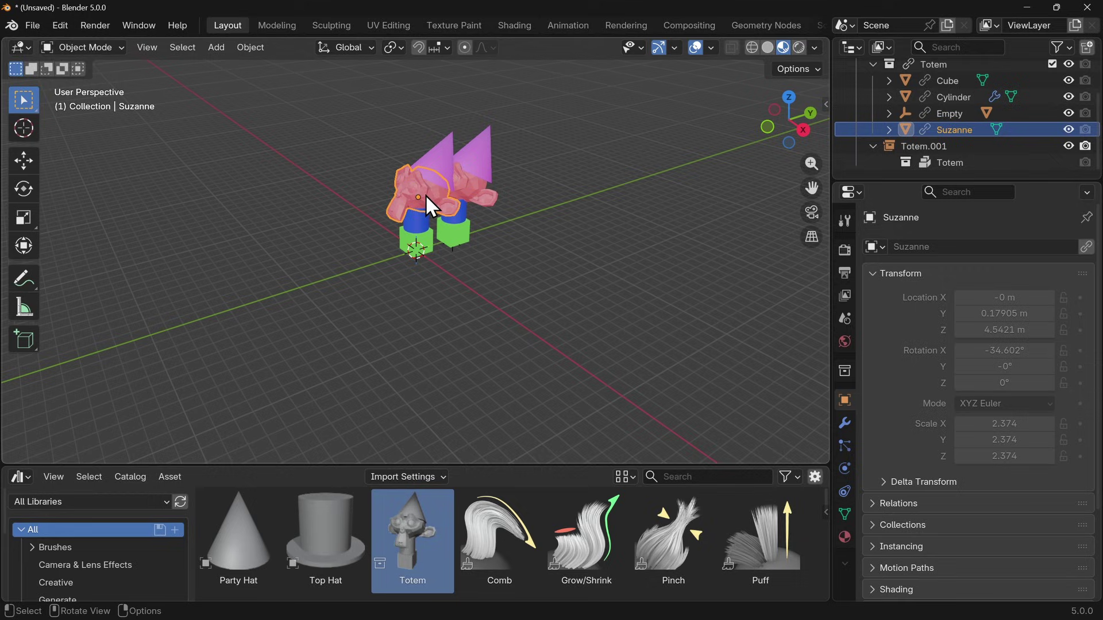
key("g")
key("Escape")
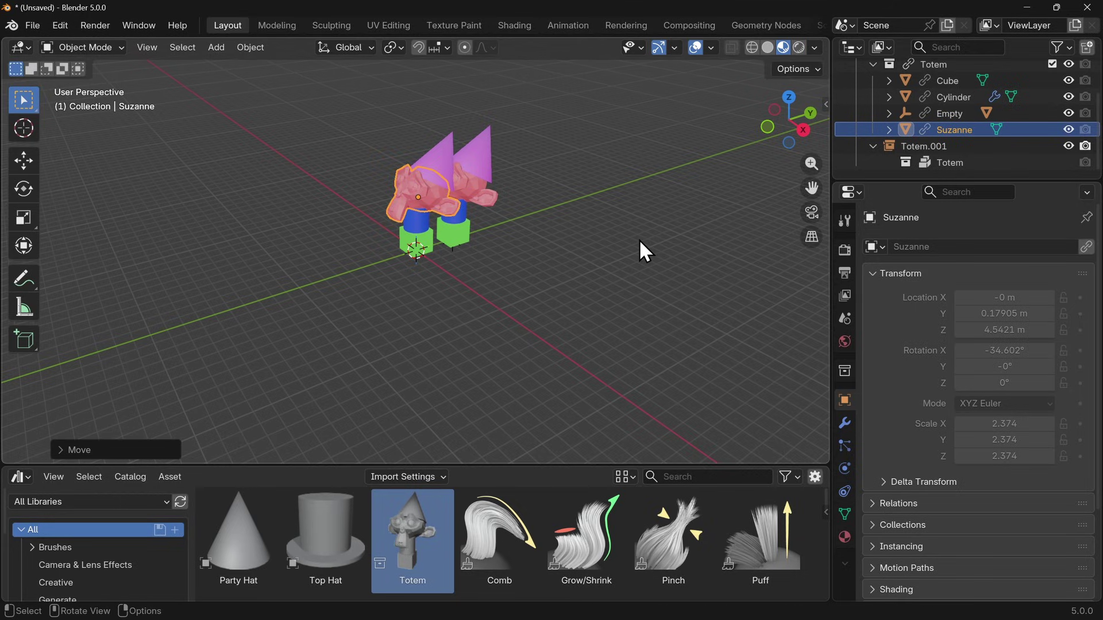
scroll(947, 129, "up", 2)
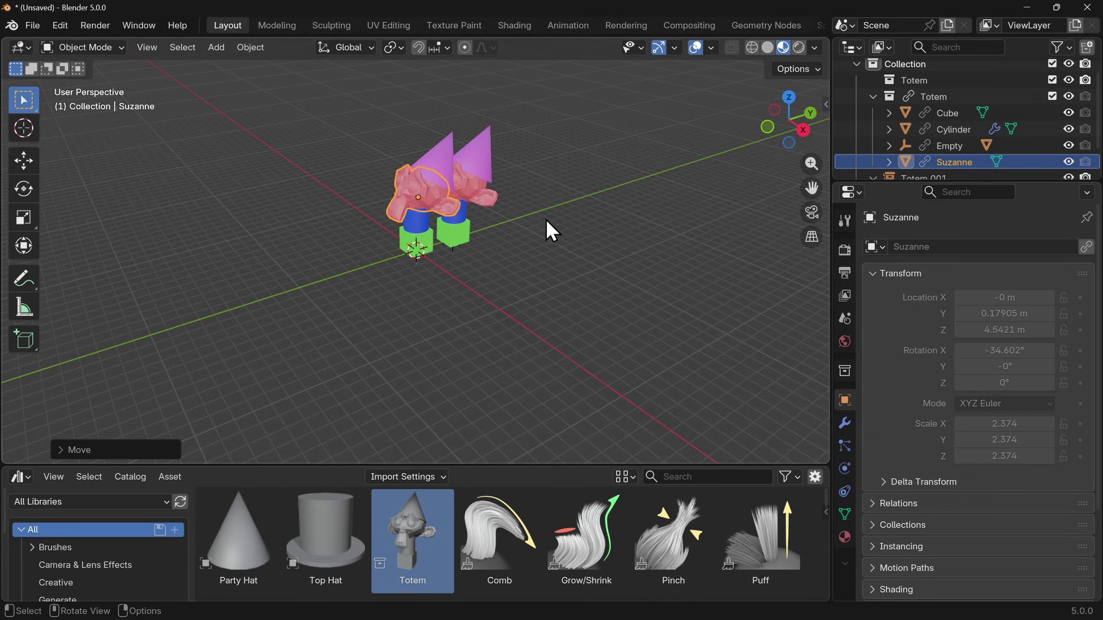
Step: Enable instancing of collections when linking, and replace the directly linked totem with a linked Totem instance at about X -2.27 m, Y -9.39 m
key("shift+g")
left_click(536, 236)
left_click(409, 477)
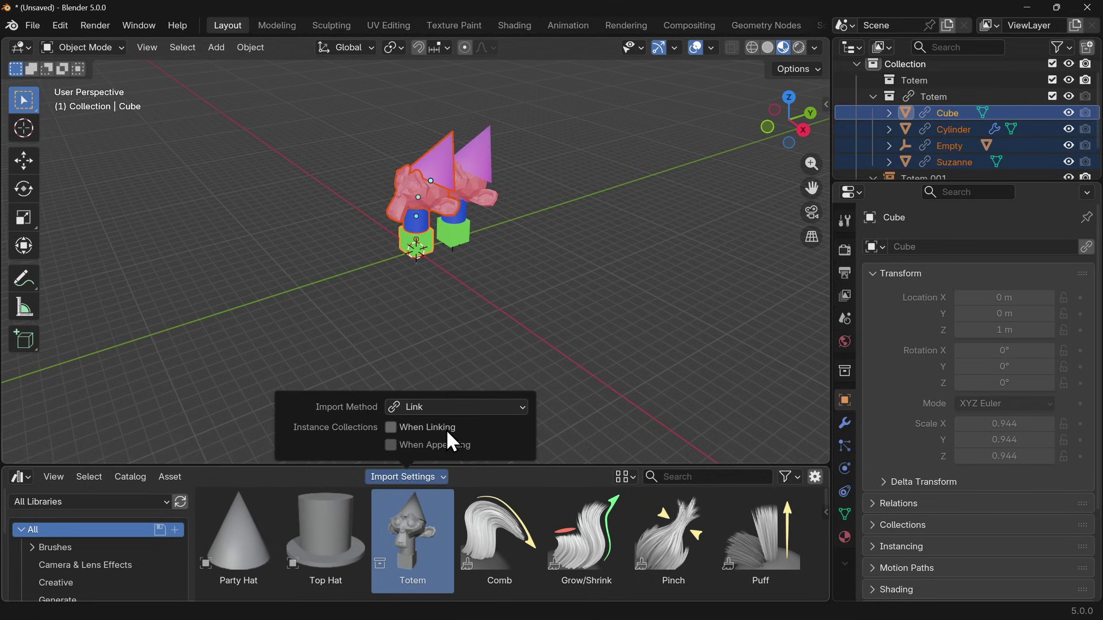
left_click(449, 440)
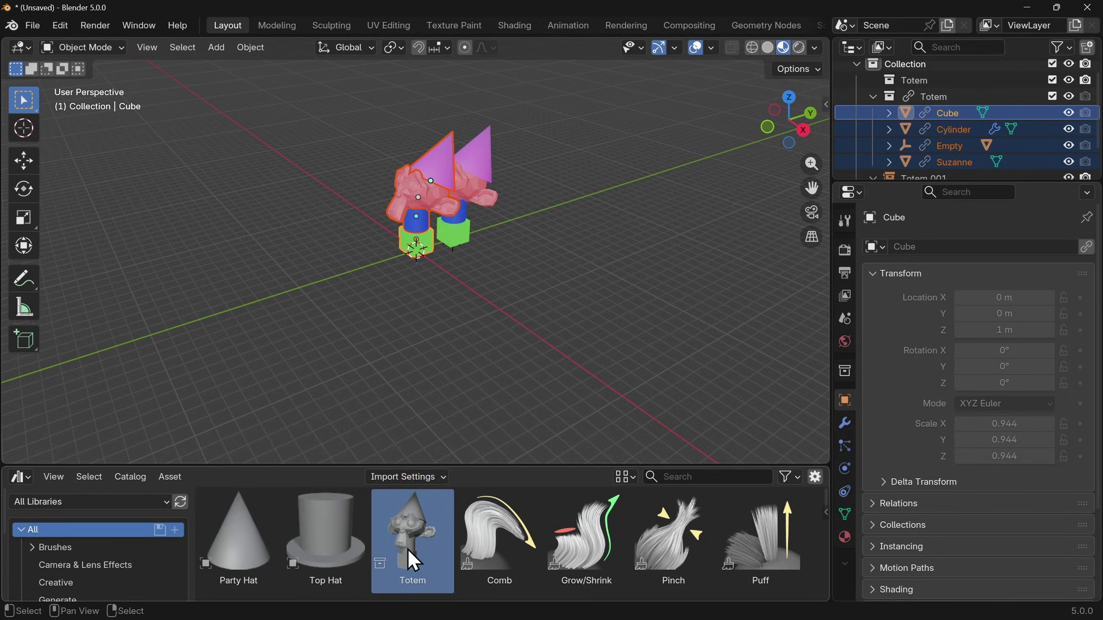
left_click_drag(409, 557, 294, 271)
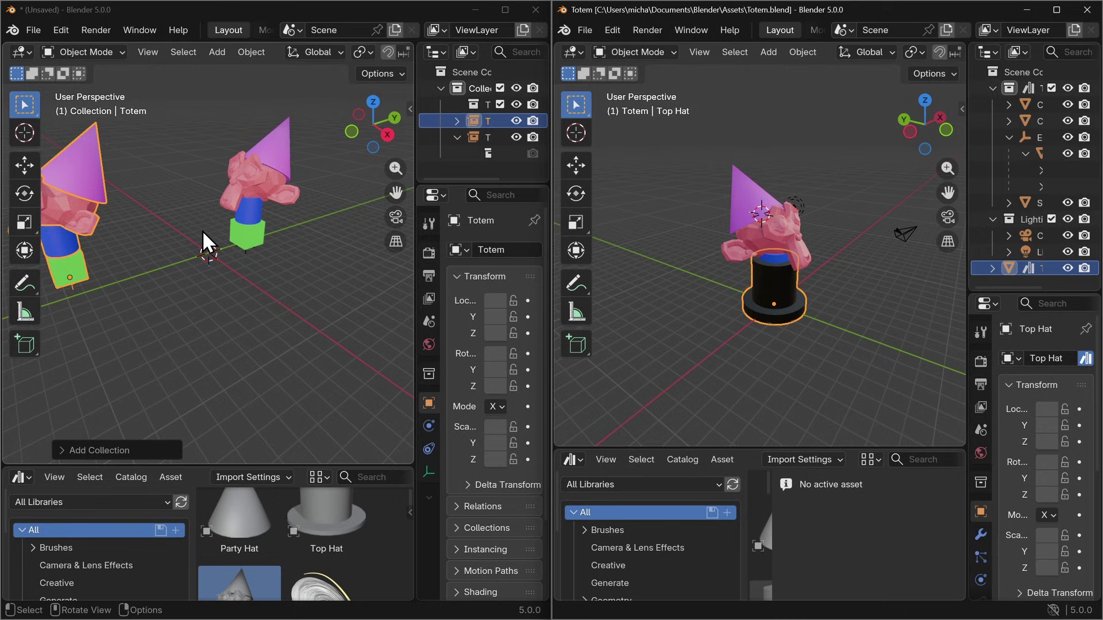
Step: In the Totem.blend window, set the party hat material's base color to green (#03E700) and save the file
middle_click_drag(215, 223, 266, 264, "shift")
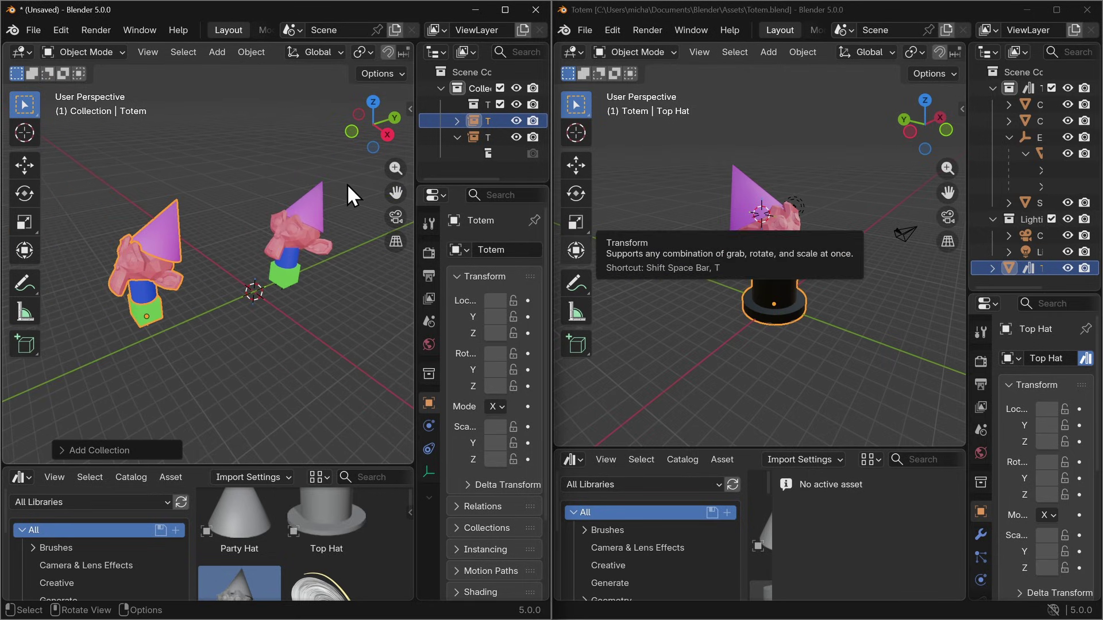
left_click(748, 192)
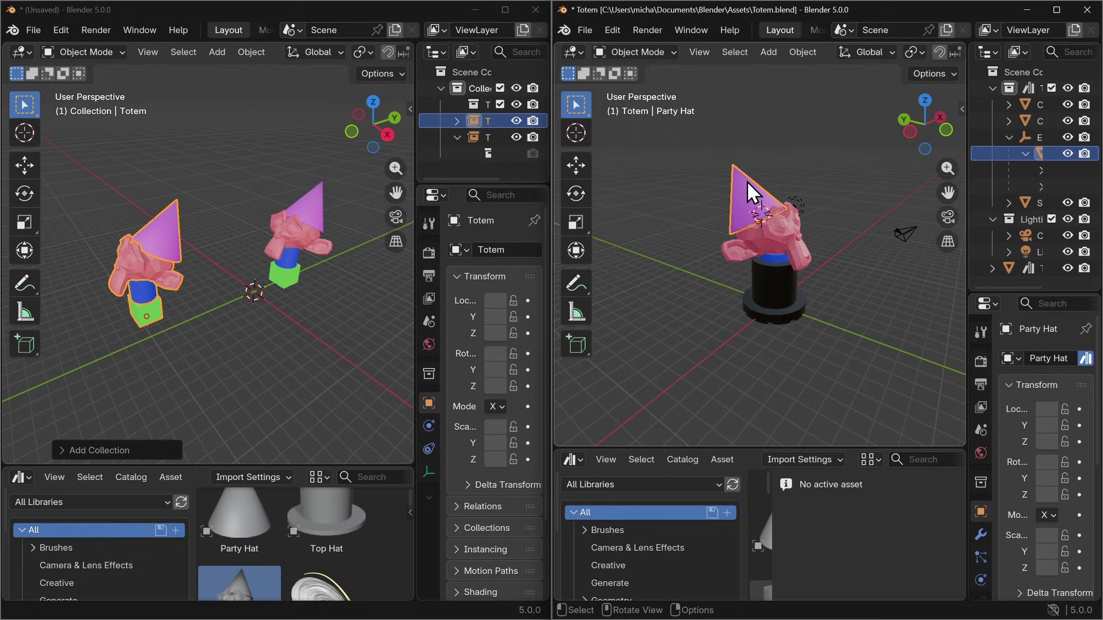
left_click(981, 452)
left_click_drag(969, 431, 879, 432)
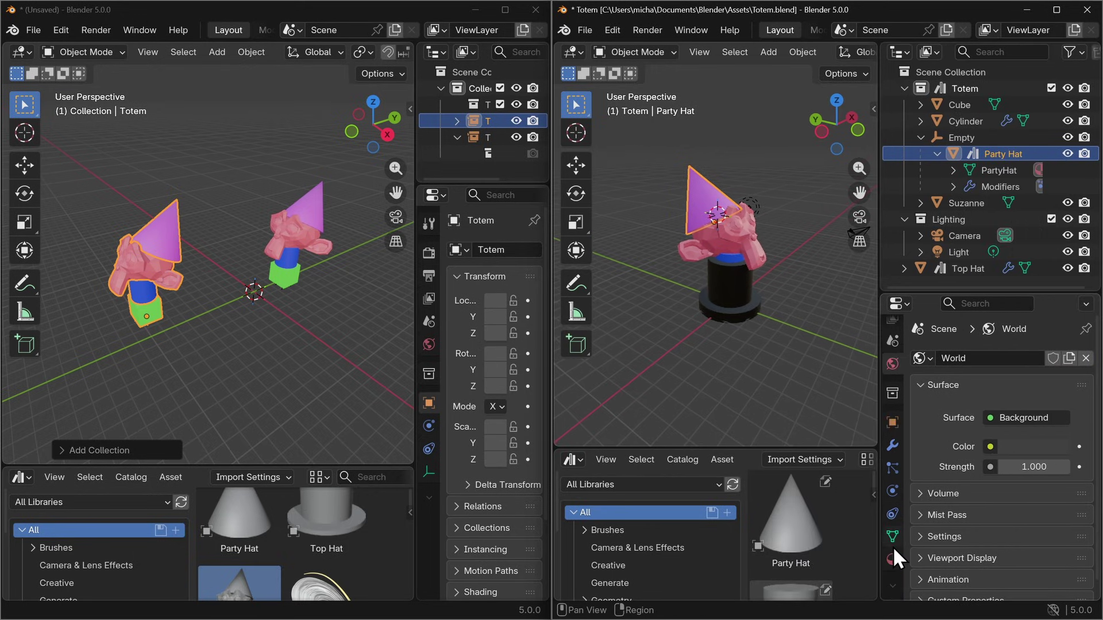
left_click(892, 556)
left_click(1038, 529)
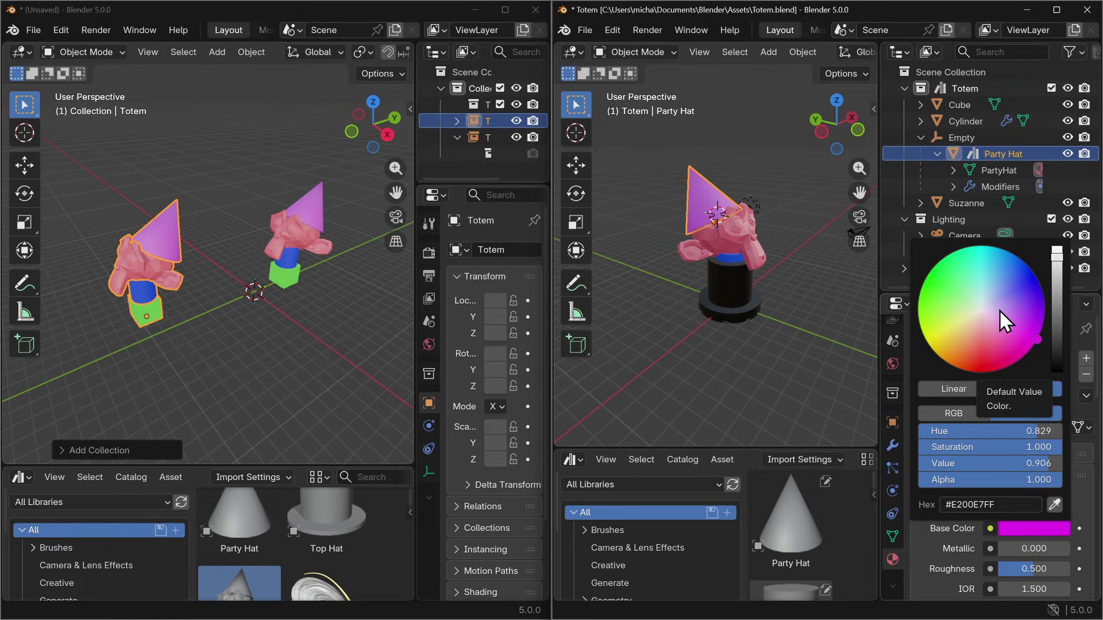
mouse_move(1000, 309)
left_mouse_down()
mouse_move(991, 372)
mouse_move(1015, 363)
mouse_move(1035, 276)
mouse_move(983, 372)
mouse_move(926, 278)
left_mouse_up()
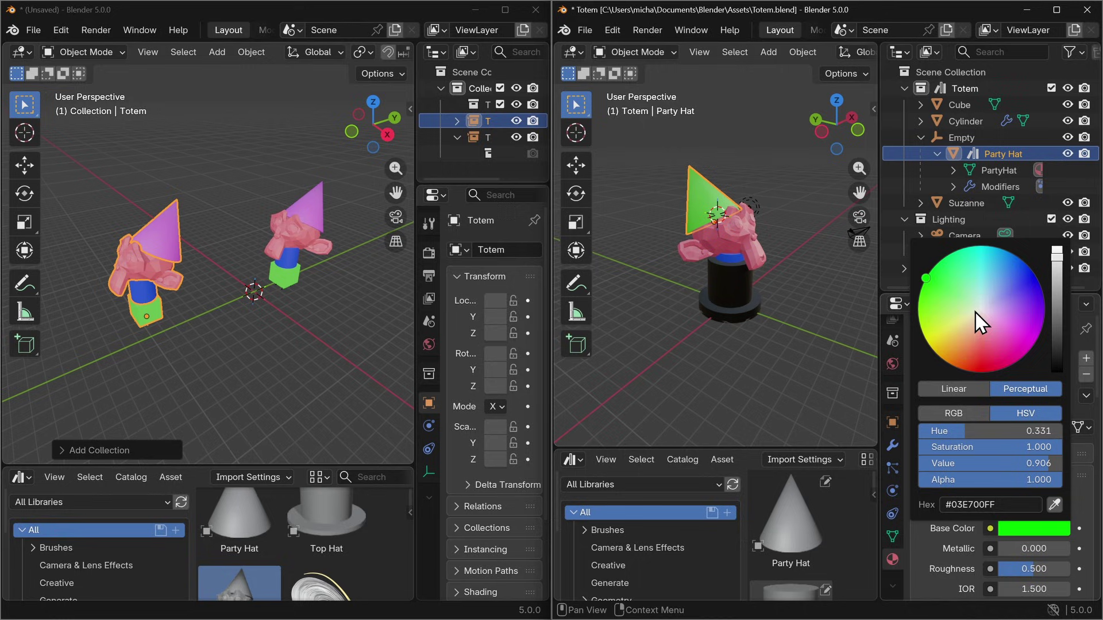
left_click(774, 247)
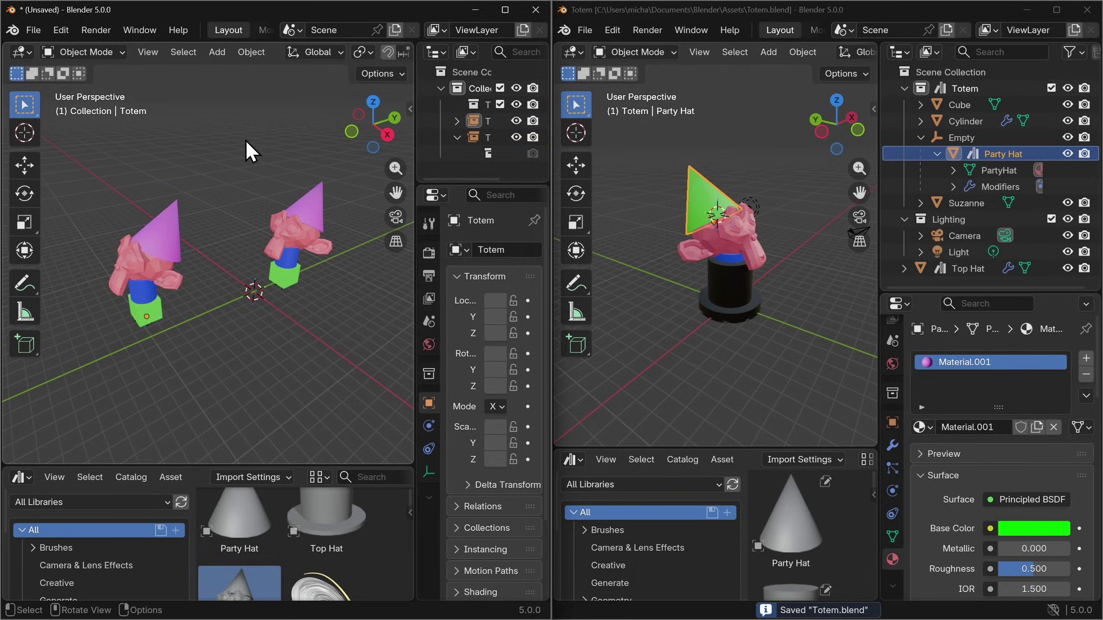
Step: Switch back to the unsaved scene, maximize its window, and save it as "totem test.blend"
left_click(502, 11)
middle_click_drag(588, 335, 376, 349)
left_click(32, 25)
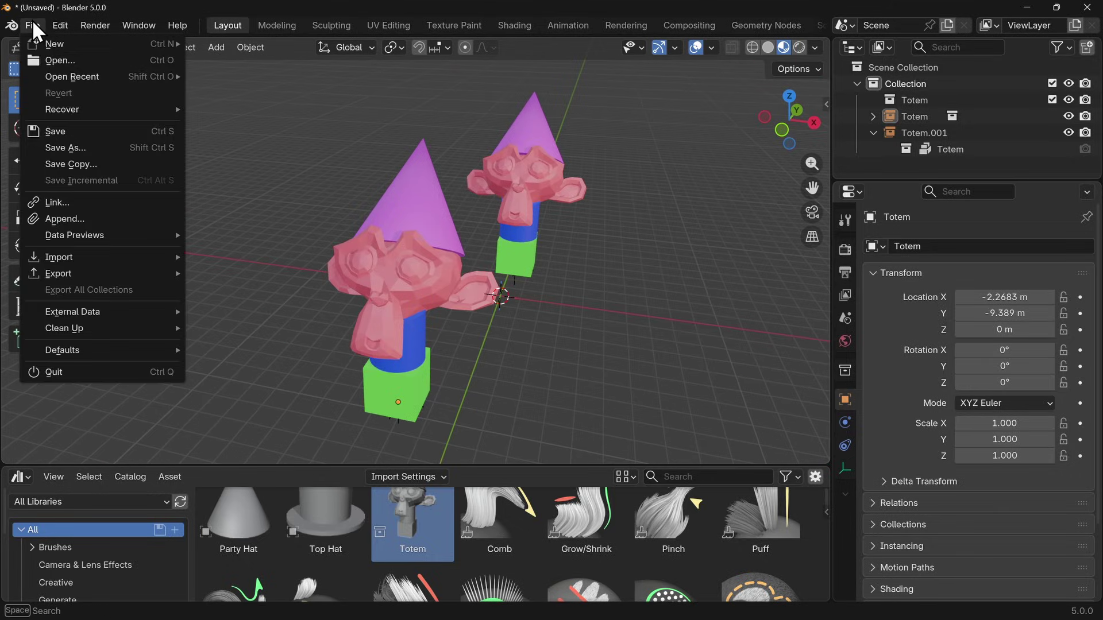
left_click(102, 130)
double_click(342, 224)
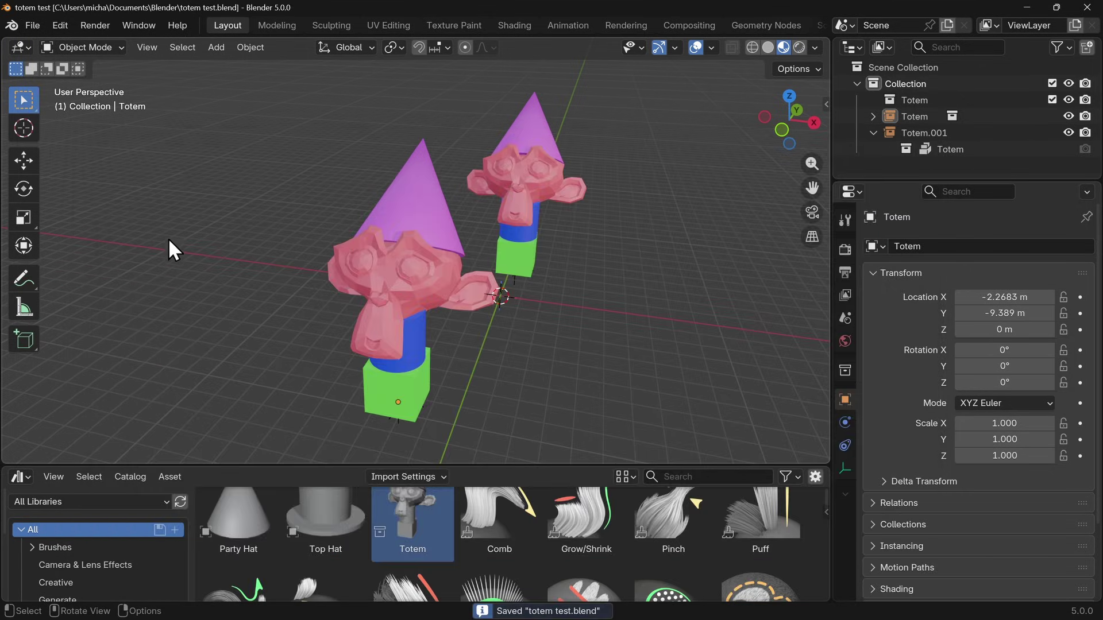
Step: Revert the totem test file to reload its linked data, and compare the hat colors of the linked and packed totems
left_click(34, 24)
left_click(114, 94)
left_click(540, 343)
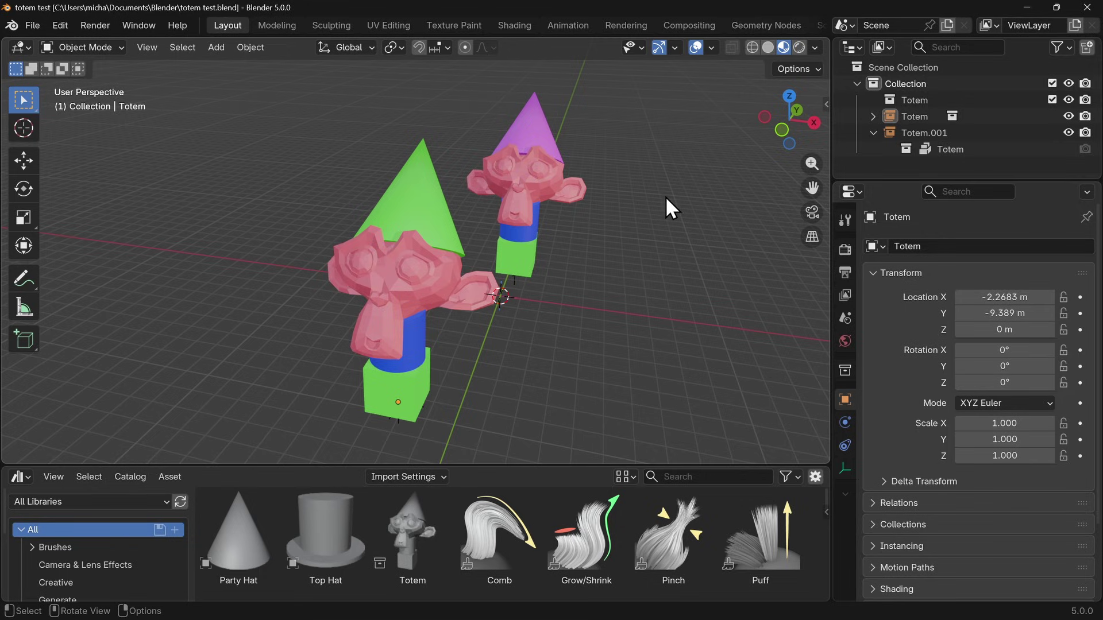
middle_click_drag(711, 217, 713, 293)
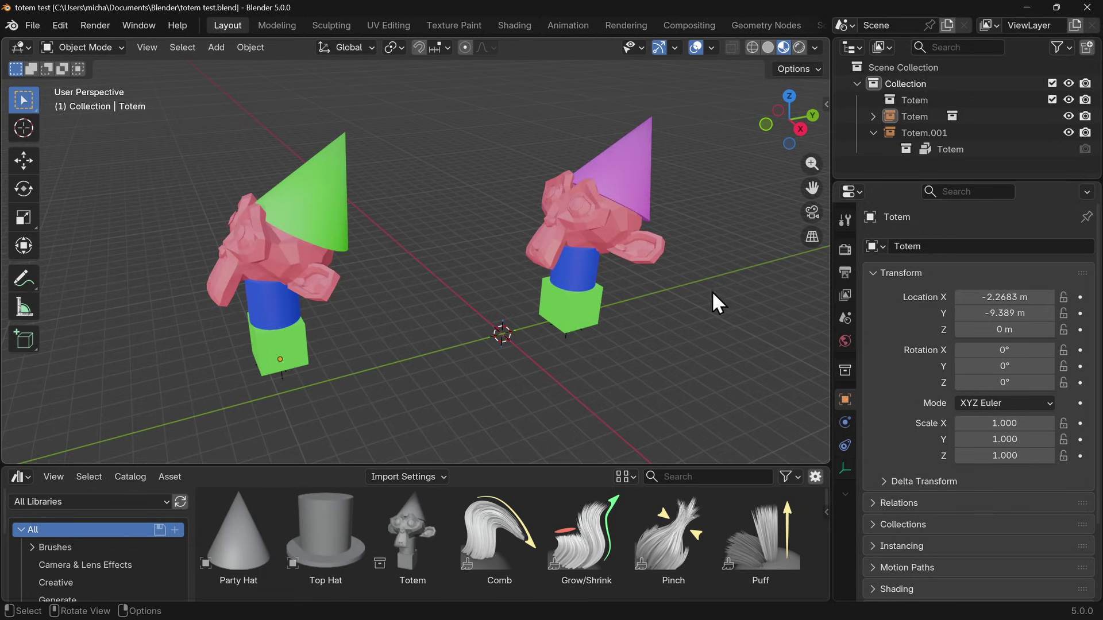
Step: In the Totem.blend window, change the party hat material's base color to a yellow of about #E7B000
left_click(430, 477)
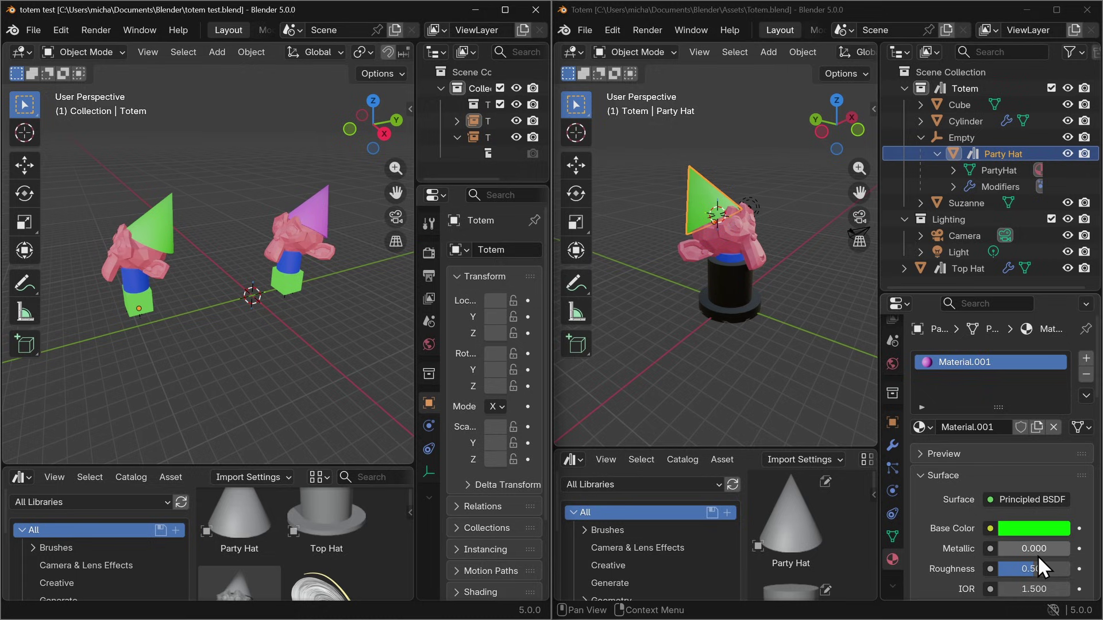
left_click(1056, 529)
left_click(936, 354)
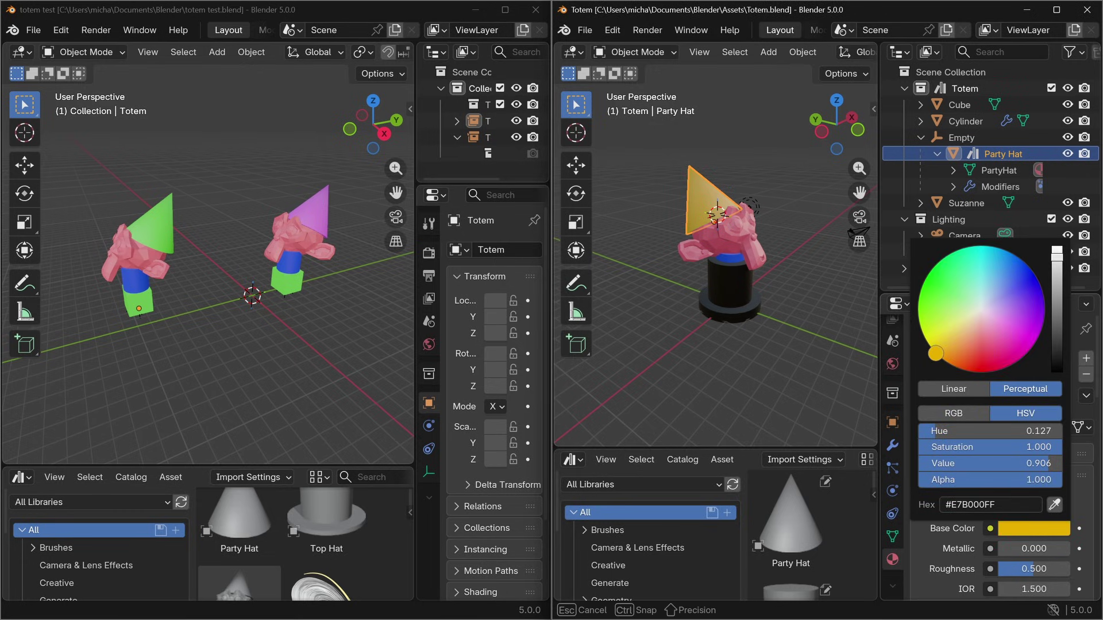
Step: Return to the maximized totem test window and set the Outliner's display mode to Blender File
left_click(504, 8)
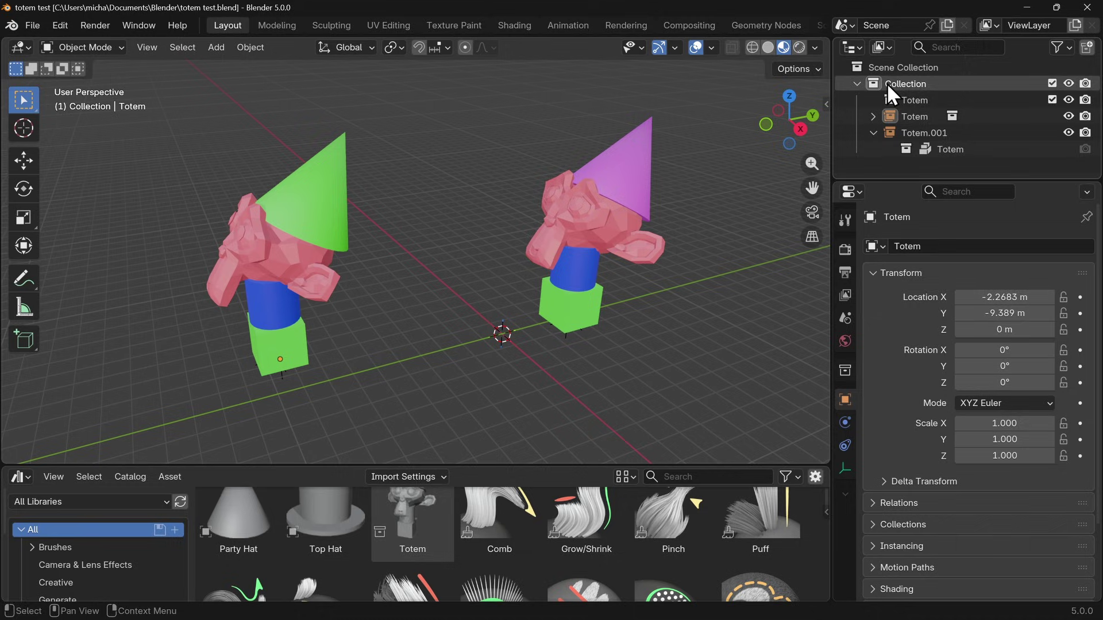
left_click(882, 47)
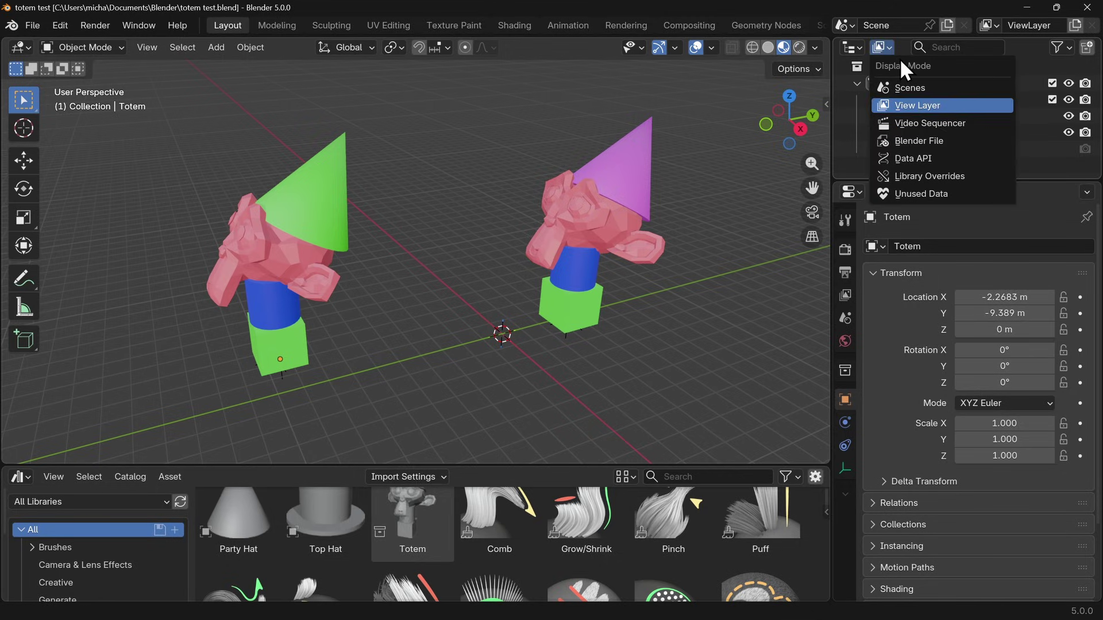
left_click(940, 141)
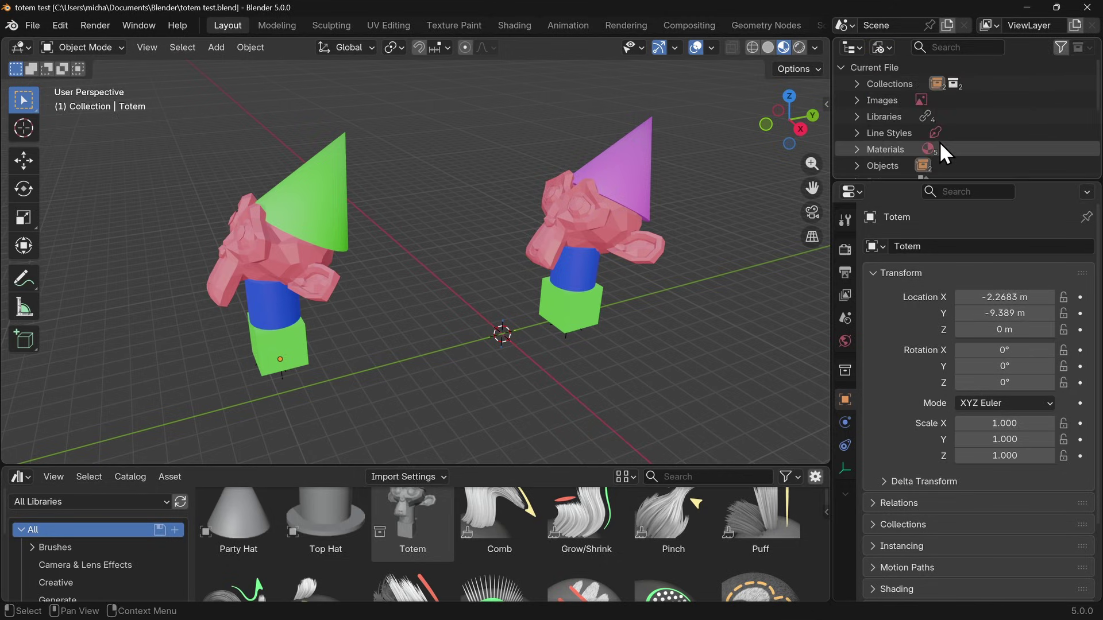
Step: List the file's libraries in the Outliner and reload both the linked and the packed //Assets\Totem.blend entries
left_click(856, 116)
scroll(1056, 118, "down", 2)
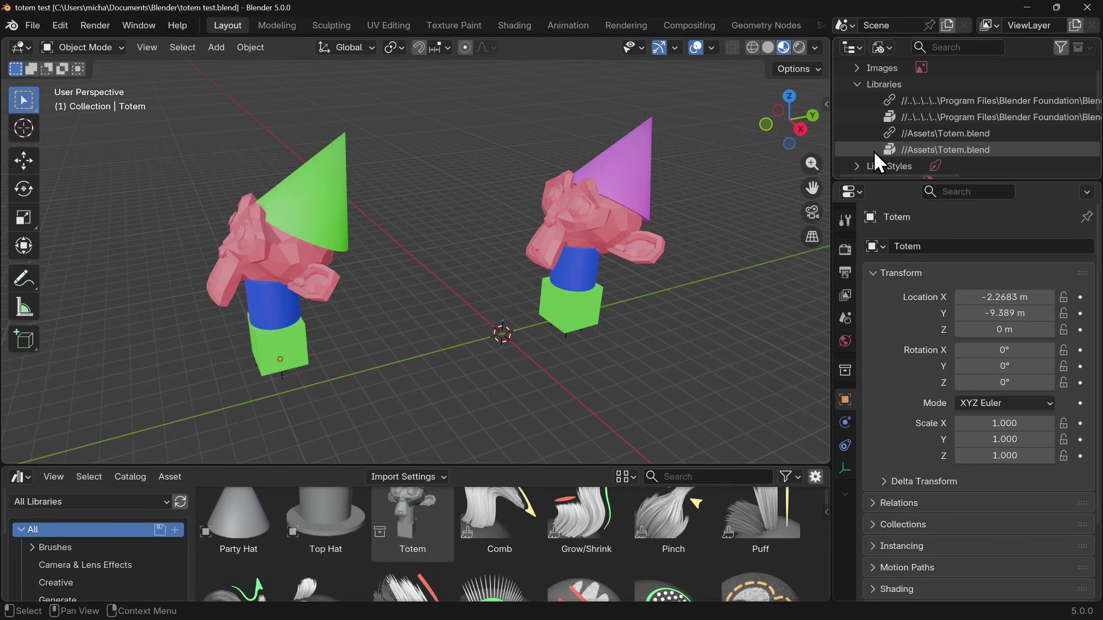
left_click(948, 135)
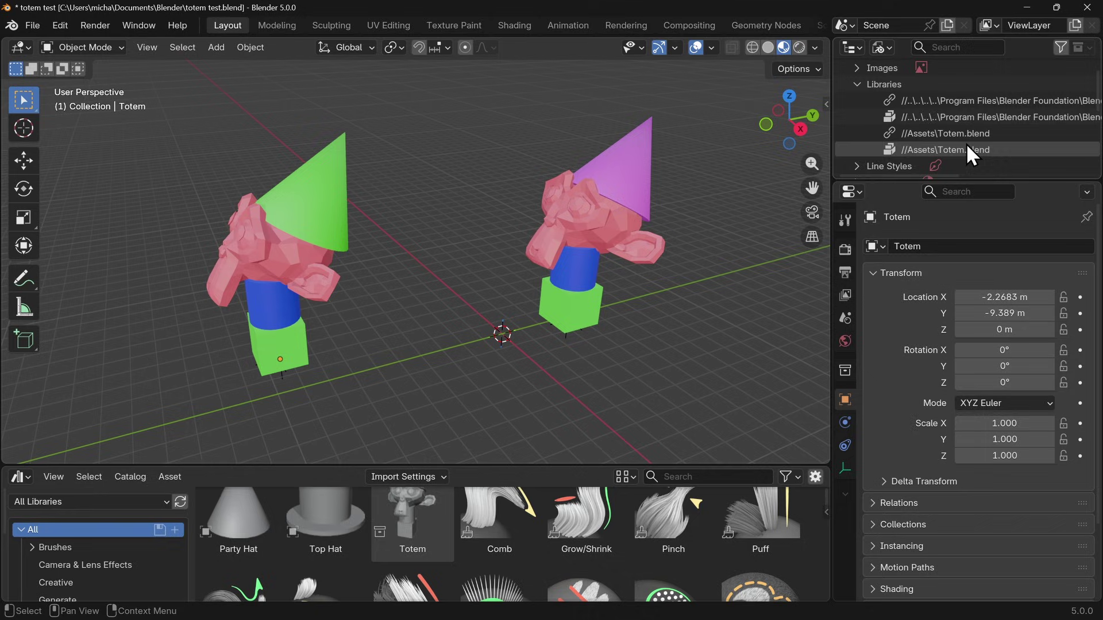
right_click(967, 131)
left_click(949, 131)
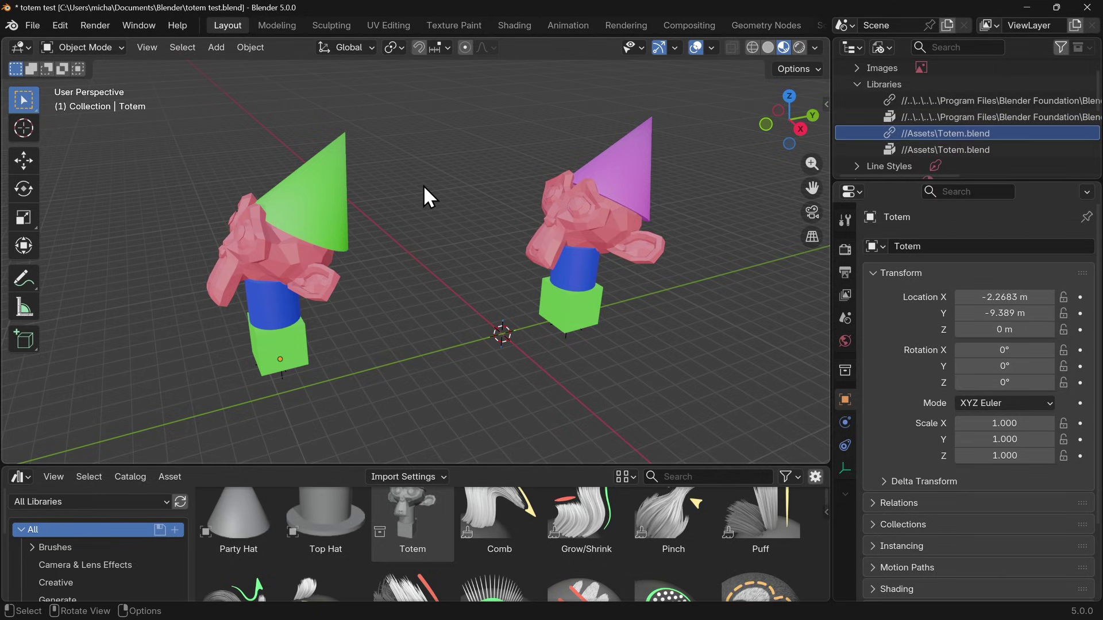
right_click(959, 150)
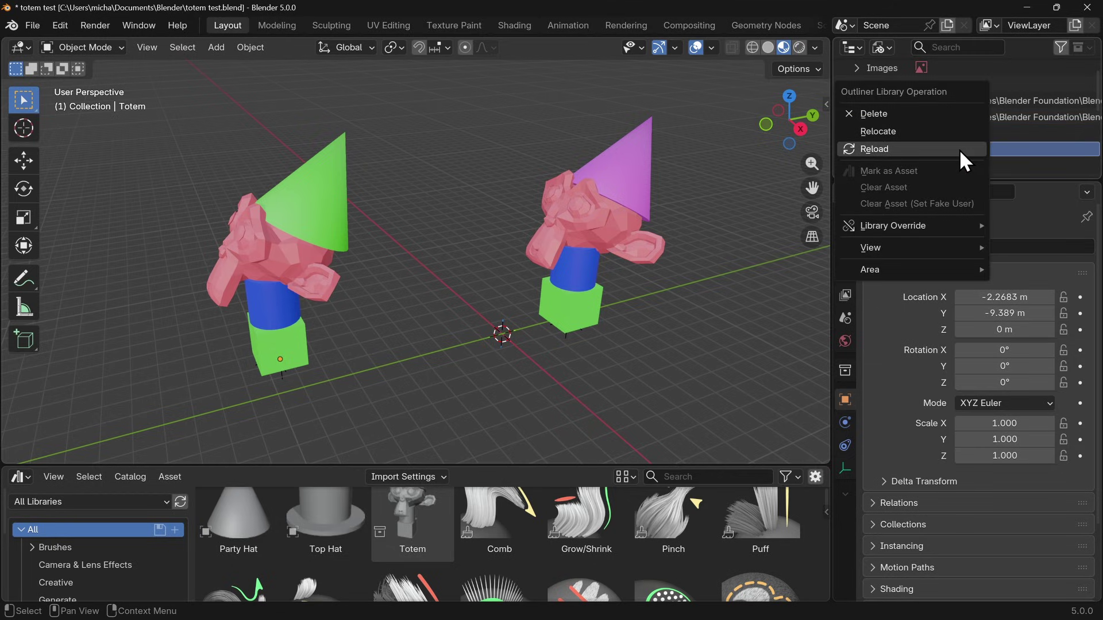
left_click(904, 149)
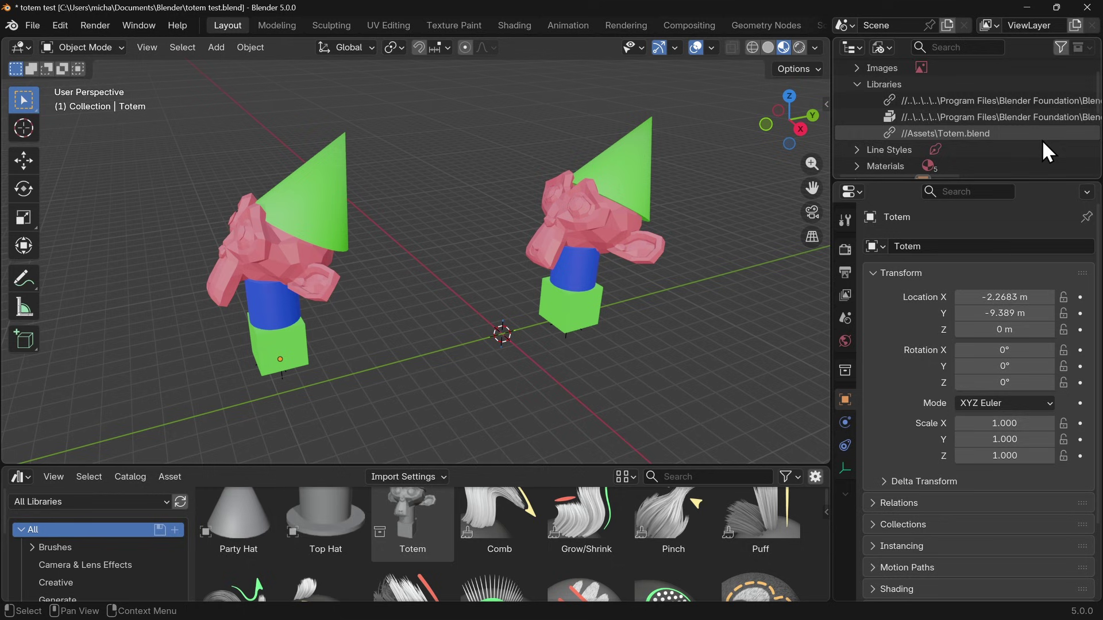
Step: Place the totem test window beside the Totem.blend window and save Totem.blend with its changed hat color
left_click_drag(843, 11, 5, 320)
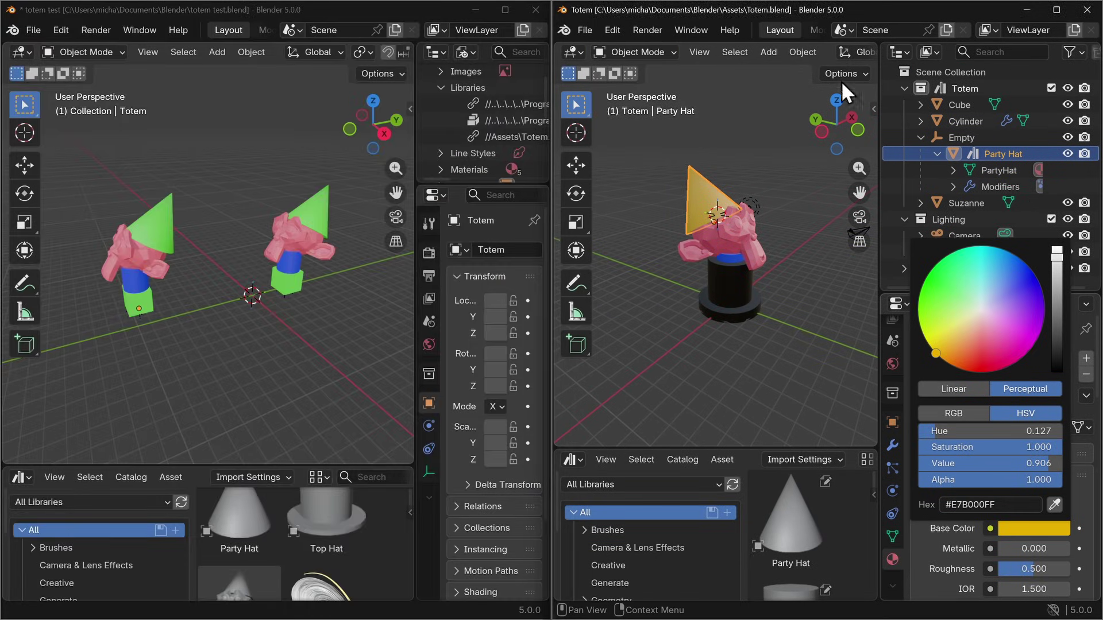
left_click(590, 32)
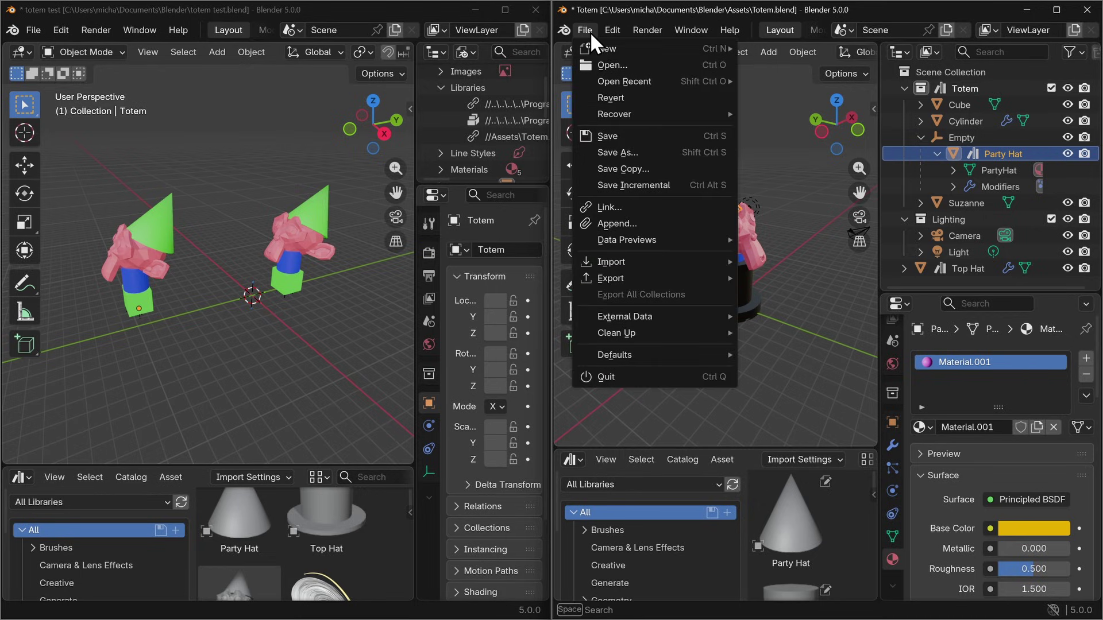
left_click(653, 135)
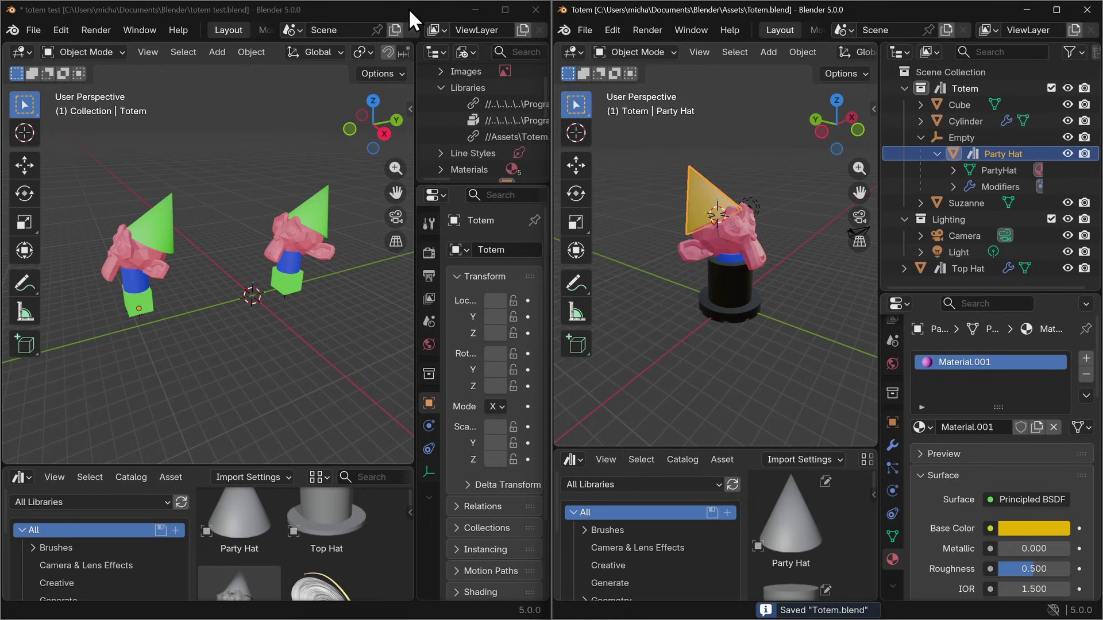
Step: Maximize the totem test window and reload the linked //Assets\Totem.blend library
left_click(505, 10)
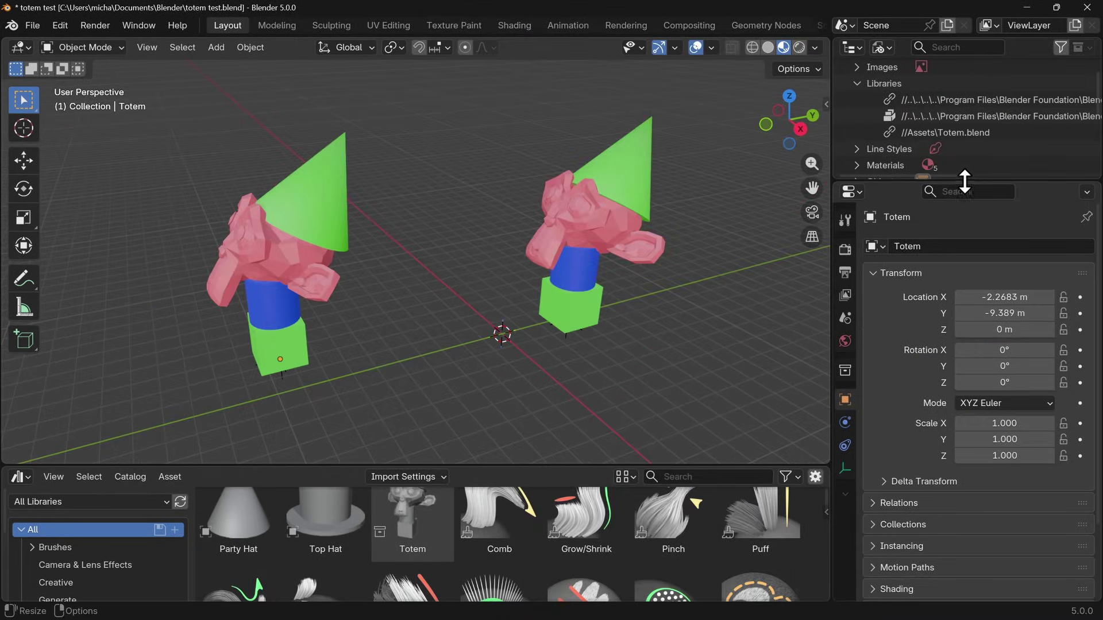
right_click(945, 135)
left_click(946, 136)
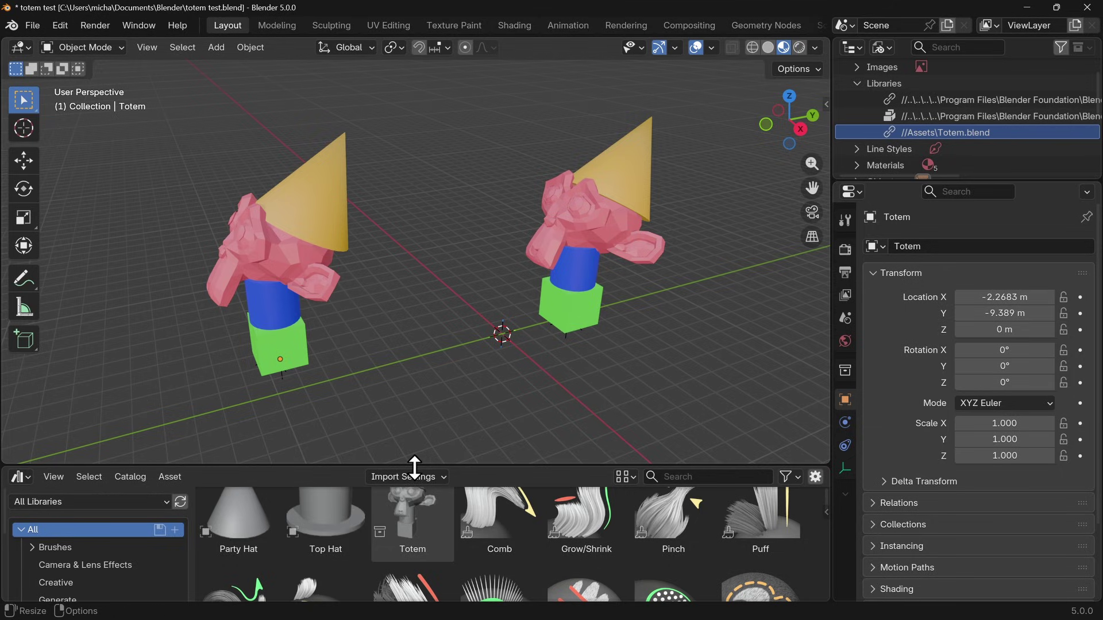
Step: Set the Outliner's display mode to View Layer and the asset import method to Append
left_click(883, 47)
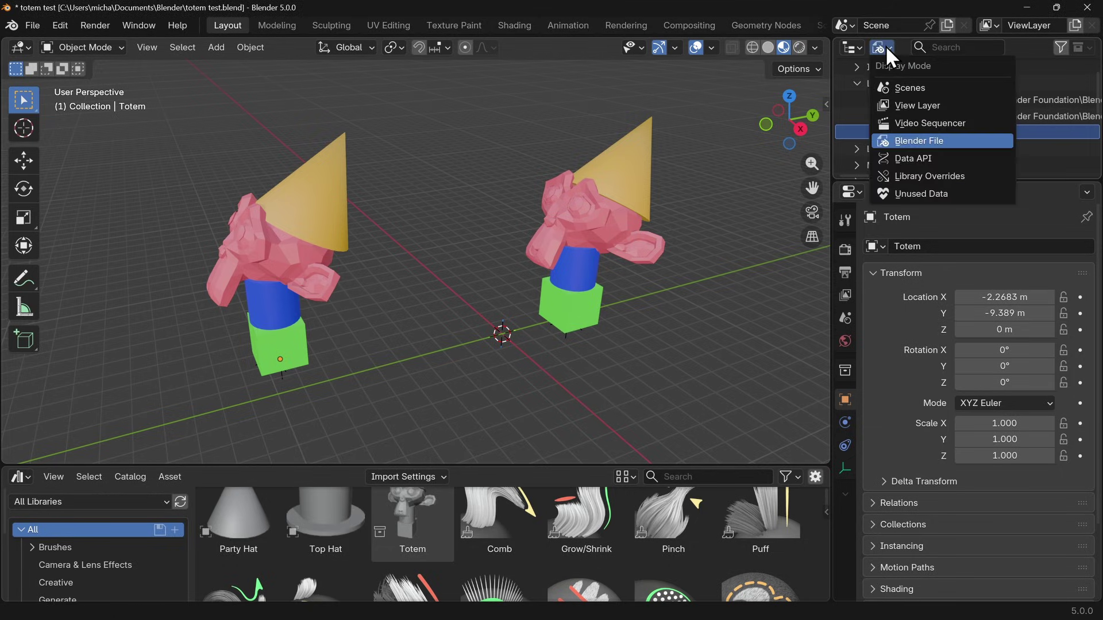
left_click(929, 106)
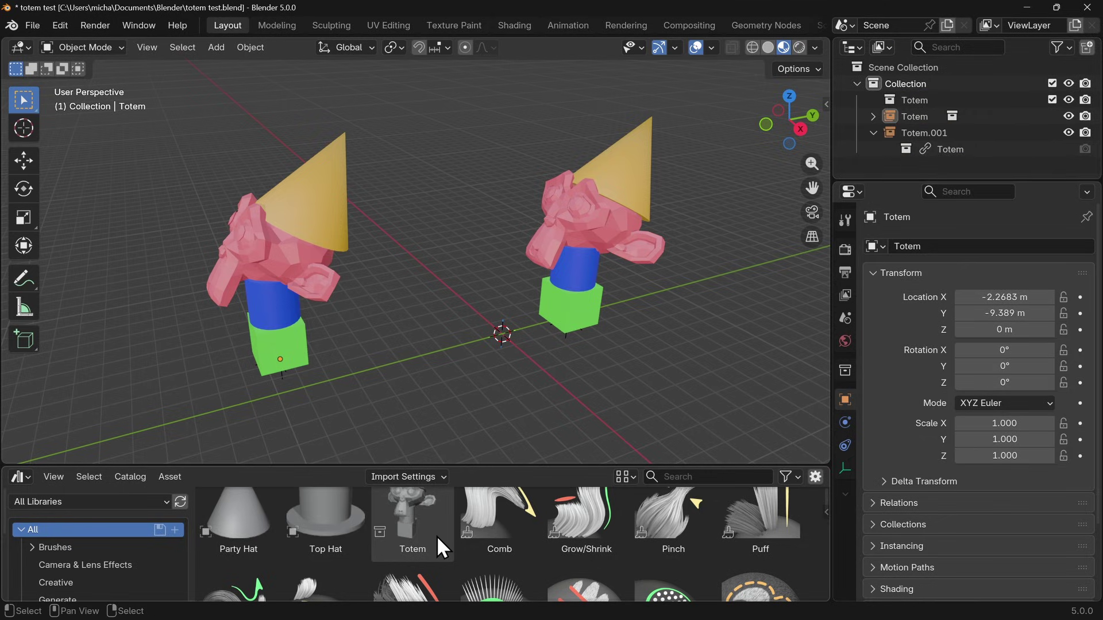
left_click(424, 478)
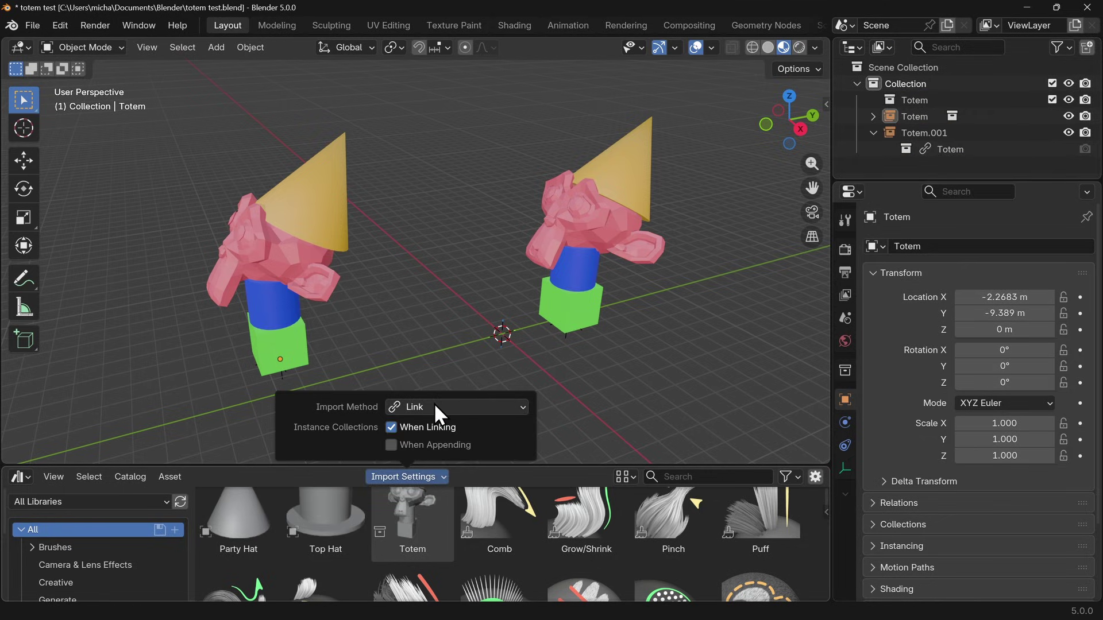
left_click(435, 407)
left_click(447, 461)
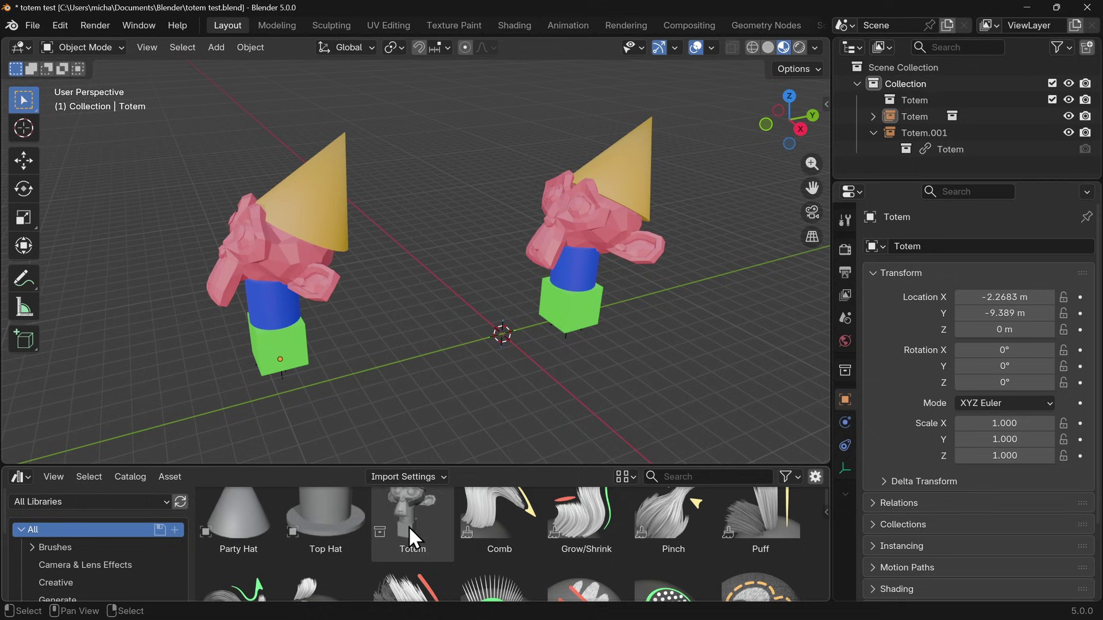
Step: Append three copies of the Totem asset to the scene, placing them behind and beside the two existing totems
left_click_drag(406, 529, 447, 205)
middle_click_drag(387, 277, 670, 272)
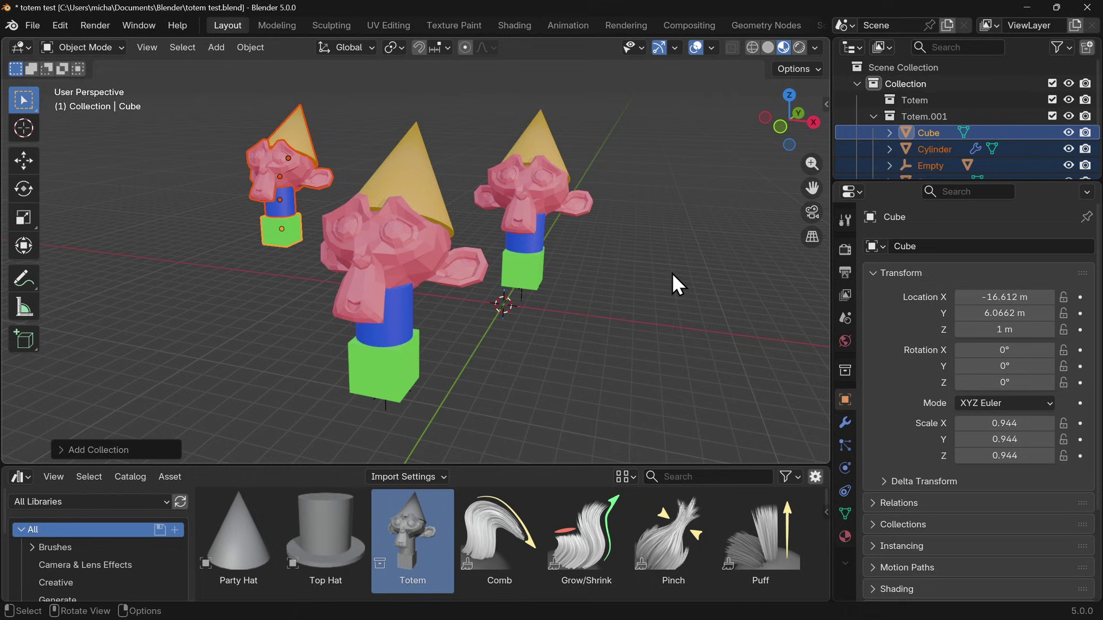
left_click_drag(419, 543, 163, 244)
left_click_drag(433, 569, 144, 299)
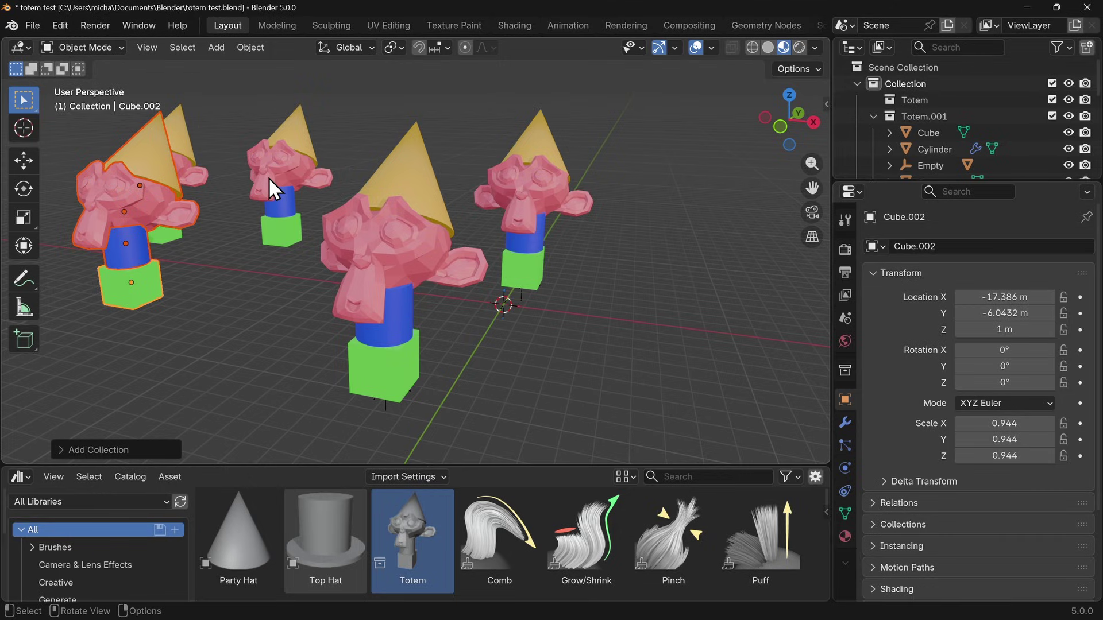
Step: Select the three appended totems and delete their objects
left_click_drag(60, 151, 305, 331)
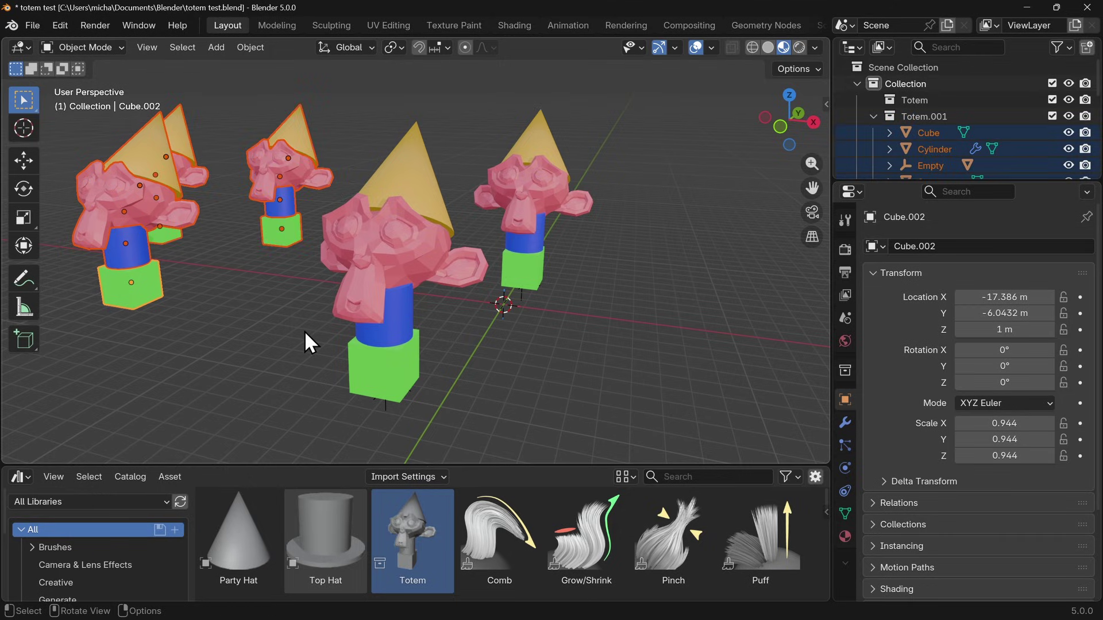
key("Delete")
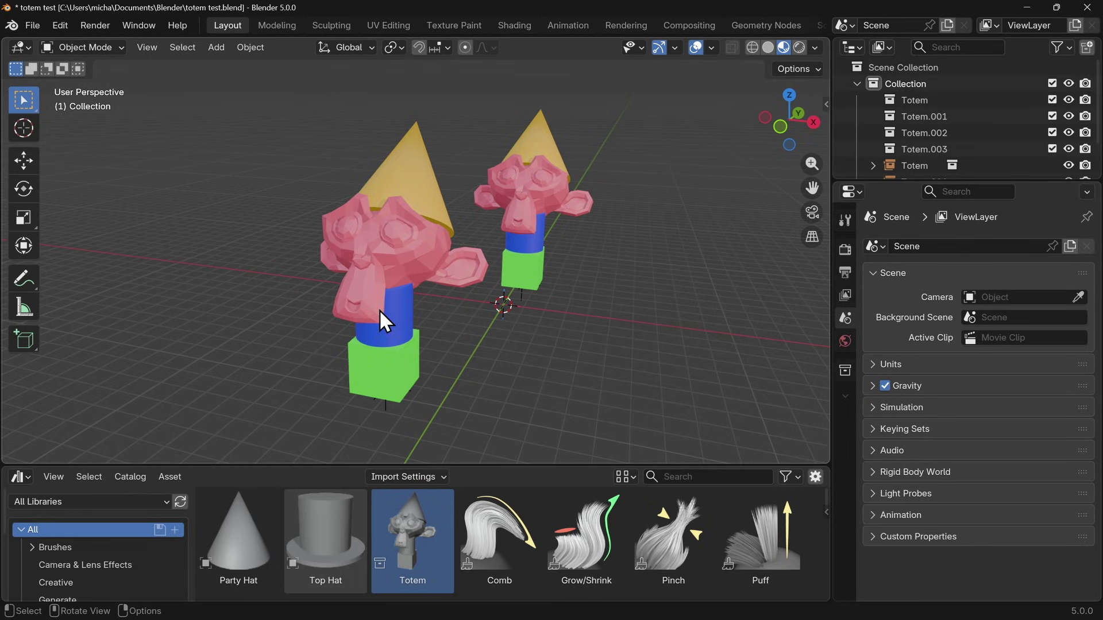
Step: Examine the import methods available for assets
middle_click_drag(547, 306, 572, 247)
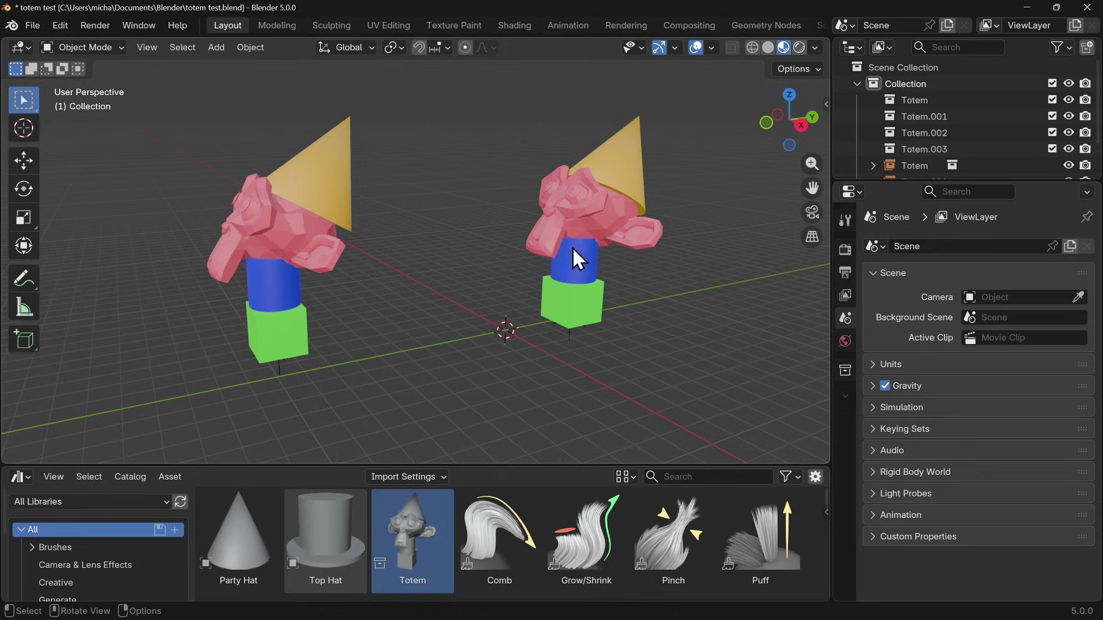
left_click(434, 475)
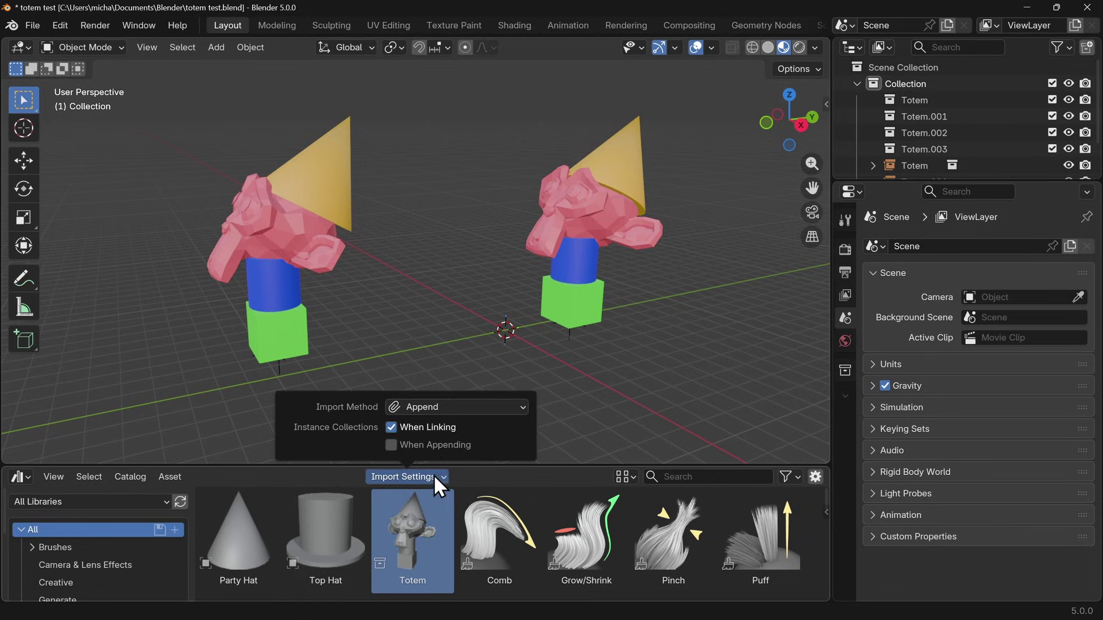
left_click(455, 406)
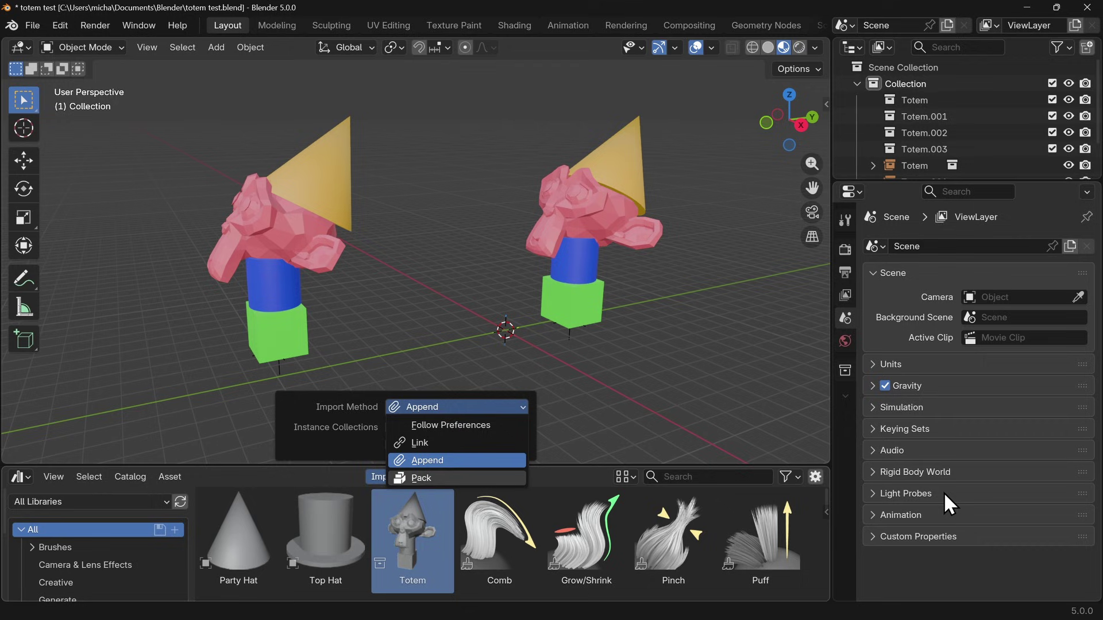
Step: Move the front totem instance to about X -1.86 m, Y -2.99 m, Z -1.32 m
middle_click_drag(396, 345, 409, 230)
left_click(387, 248)
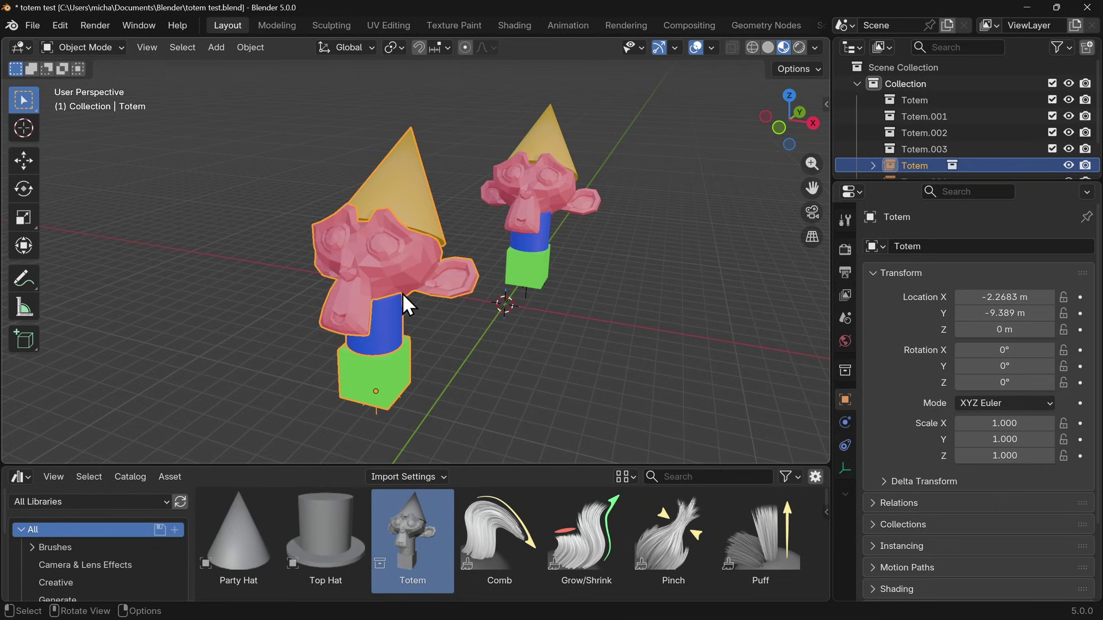
key("g")
left_click(385, 270)
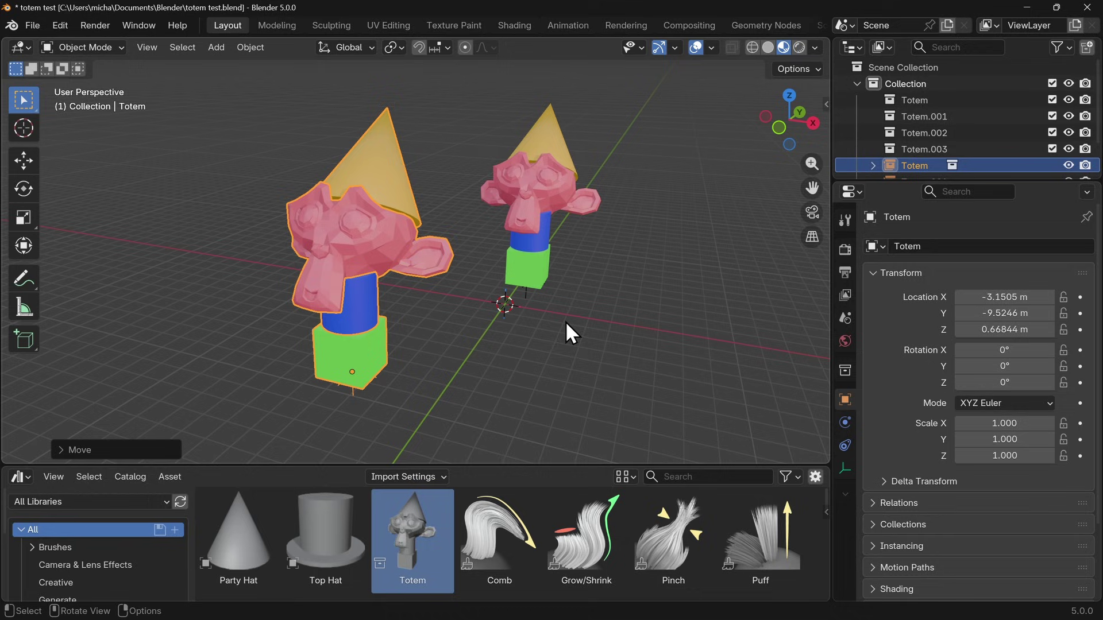
middle_click_drag(618, 322, 431, 300)
key("g")
left_click(466, 320)
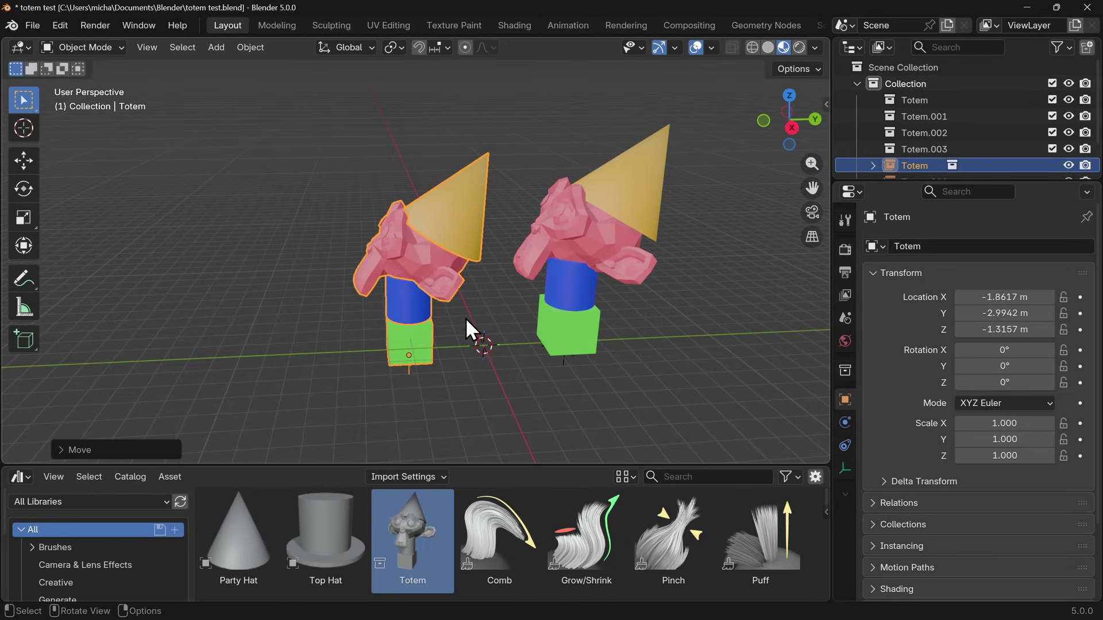
Step: Rotate the moved totem to about 11.9°, -1.5°, 3.8° and scale it to about 0.949 overall
key("r")
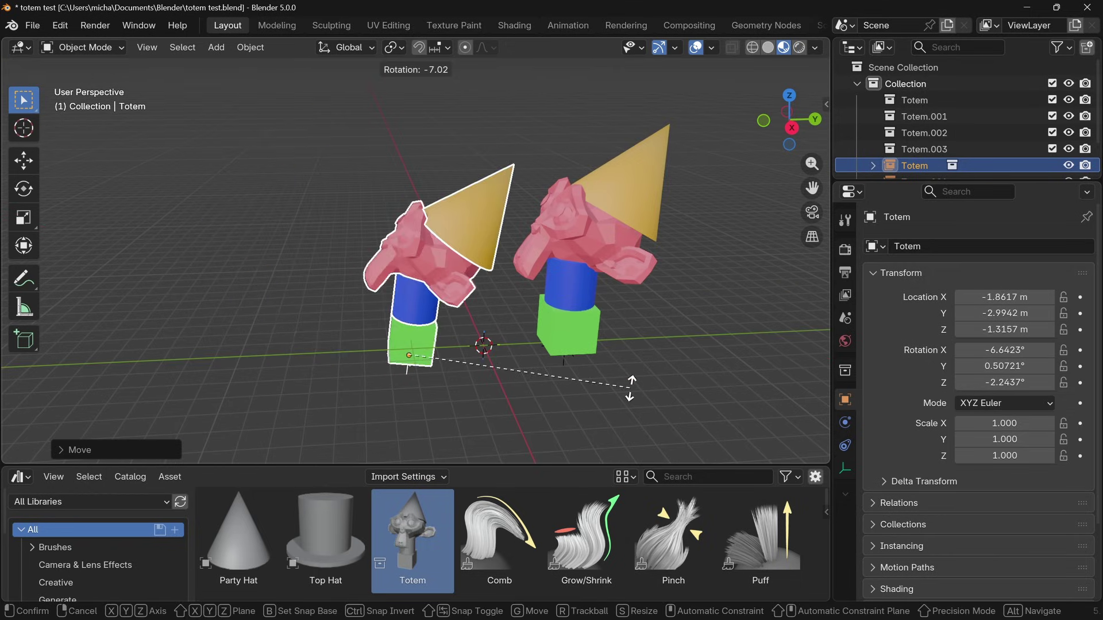
left_click(544, 330)
key("s")
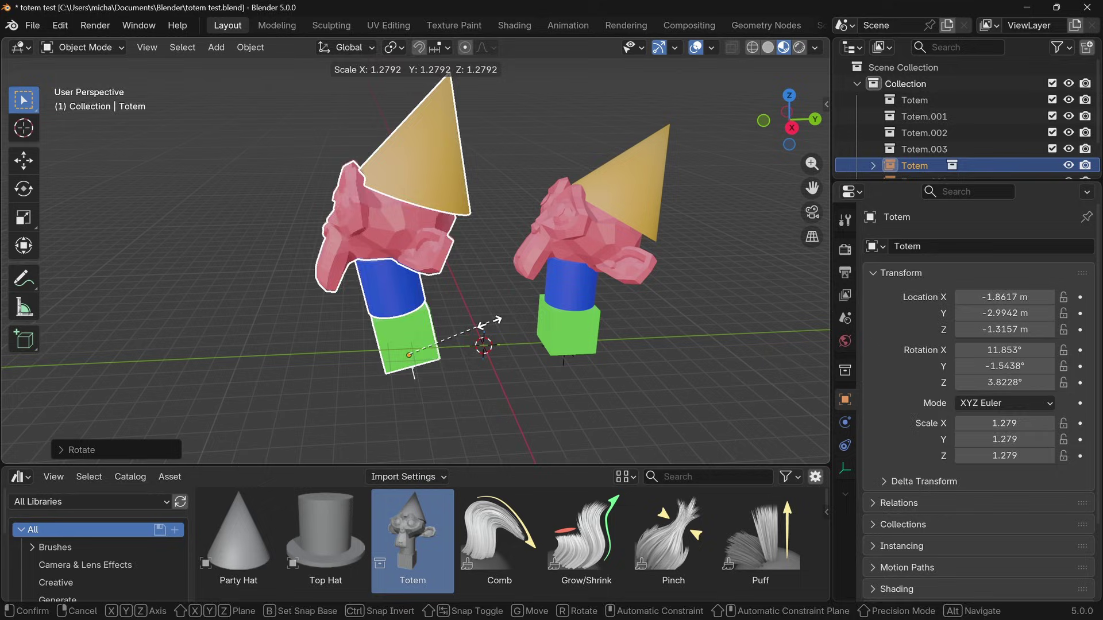
left_click(348, 319)
Step: Move the tilted totem away from the other one to about X -9.86 m, Y -2.00 m, Z 0.78 m
middle_click_drag(348, 319, 522, 330)
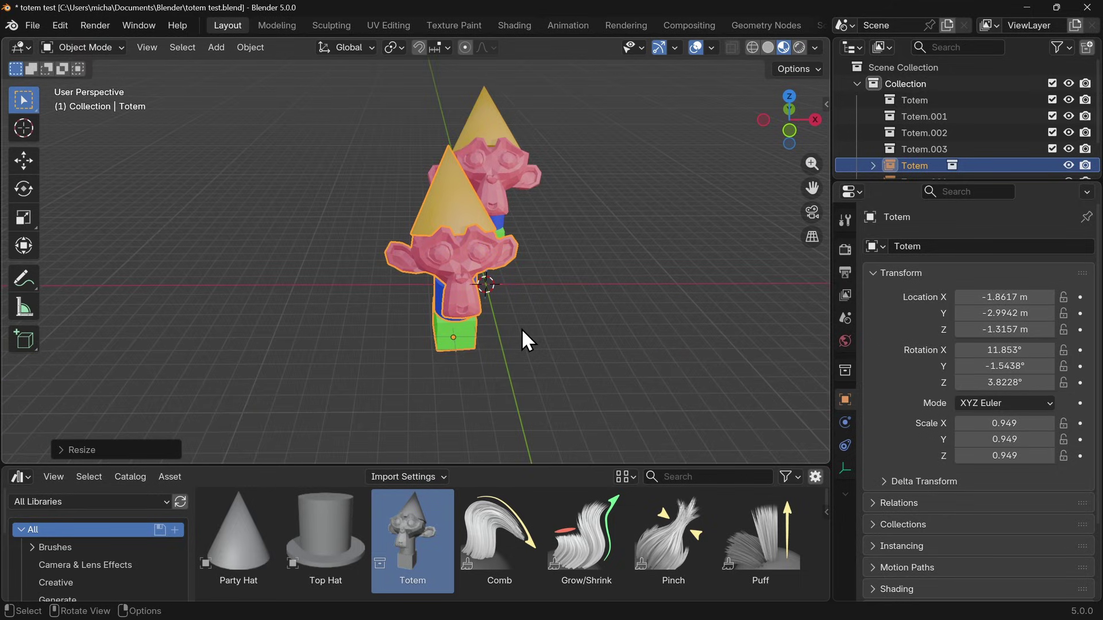
key("g")
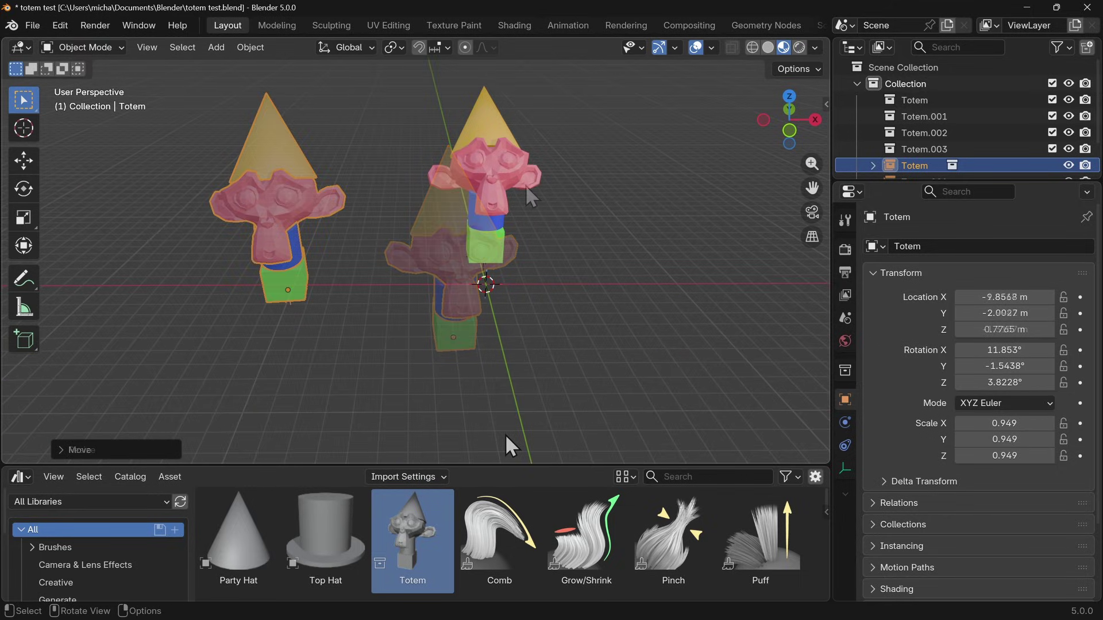
left_click(500, 432)
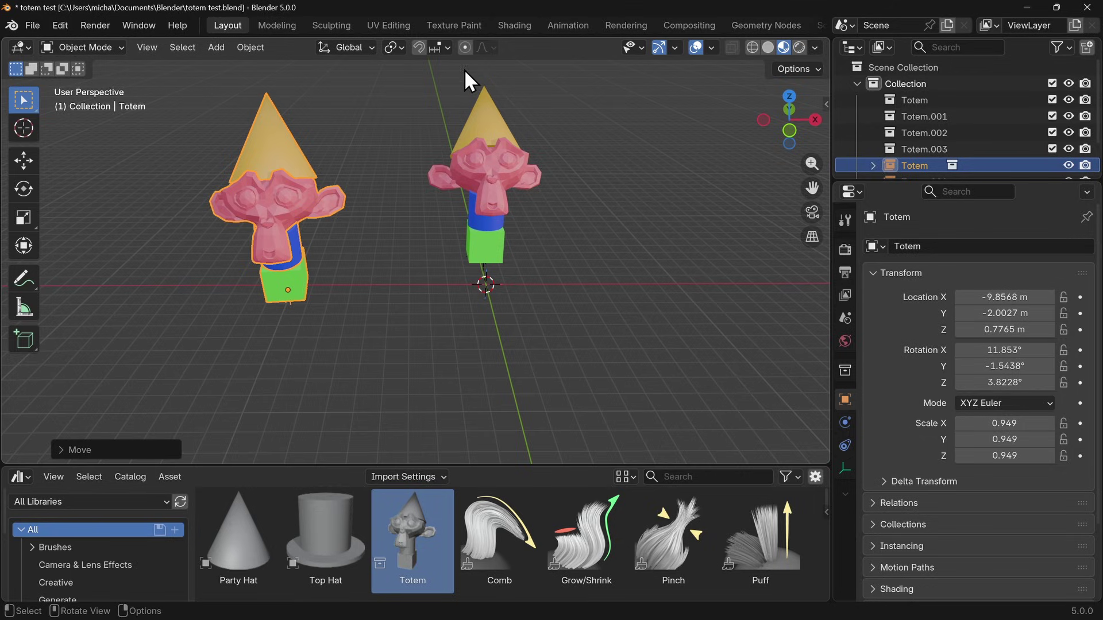
Step: Review the asset import method options, and set the Outliner to Blender File to inspect the file's libraries and materials
left_click(433, 479)
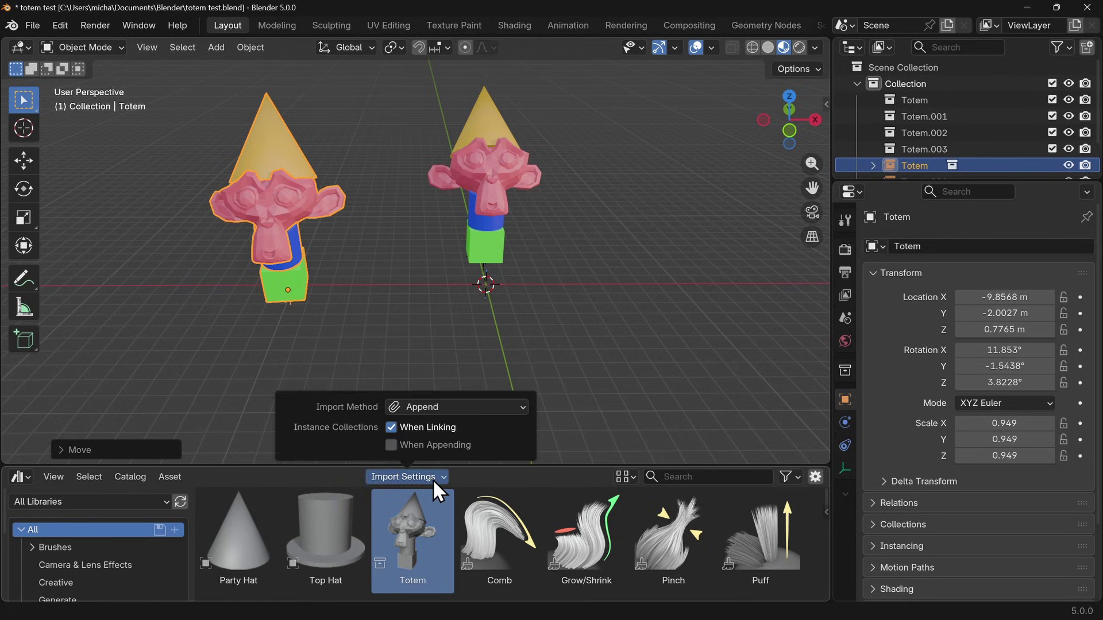
left_click(457, 413)
left_click(891, 50)
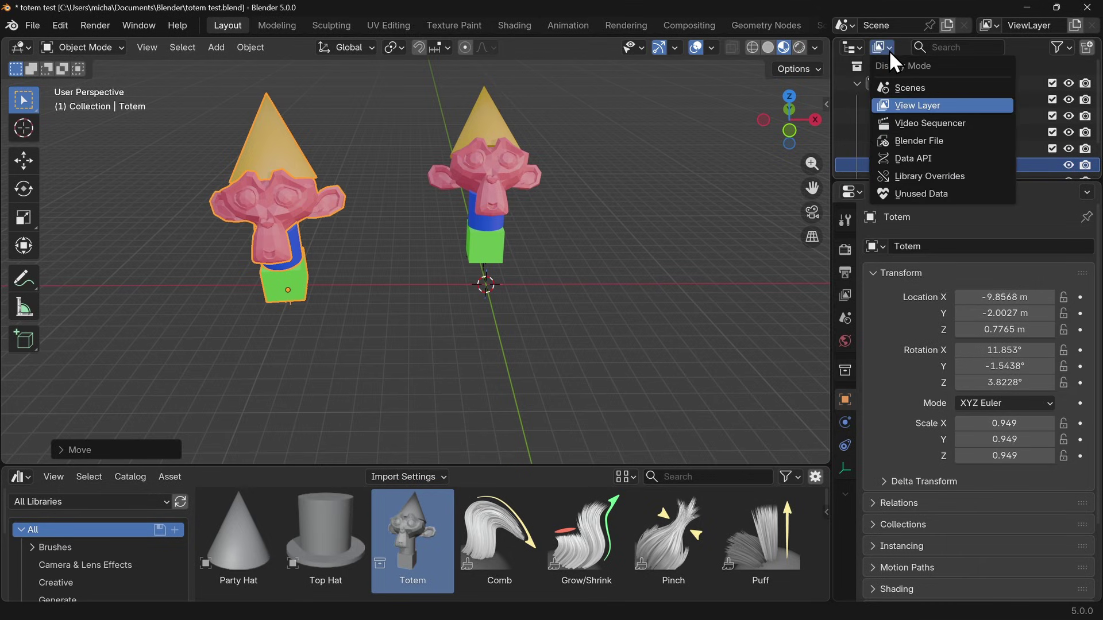
left_click(931, 141)
scroll(1000, 109, "down", 3)
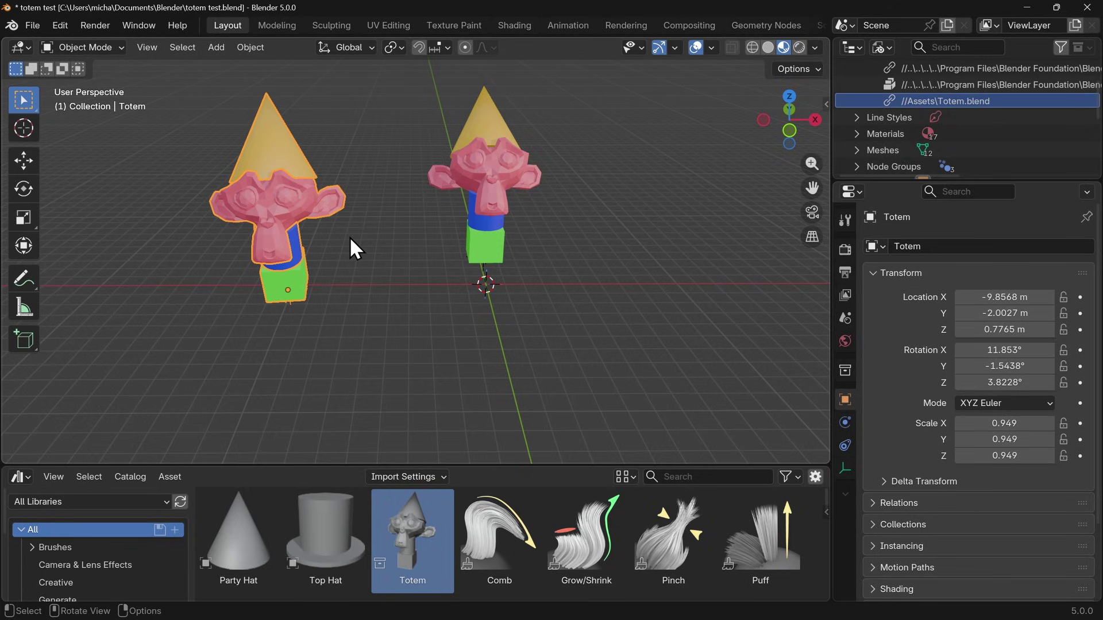
Step: Select the untilted totem near the world origin and save the totem test file
left_click(492, 246)
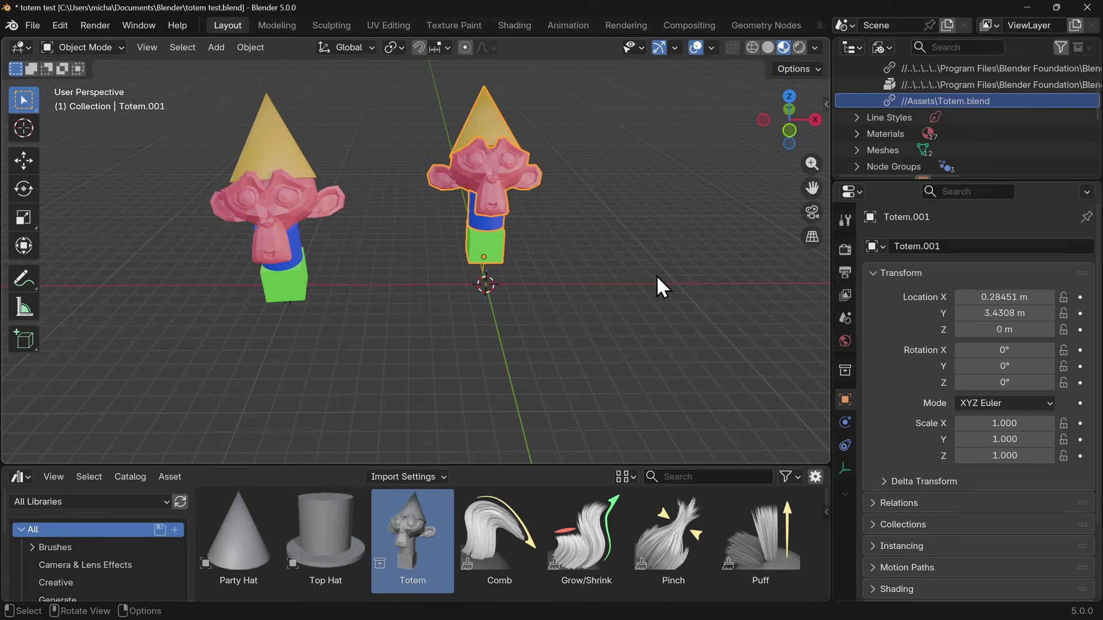
key("ctrl+s")
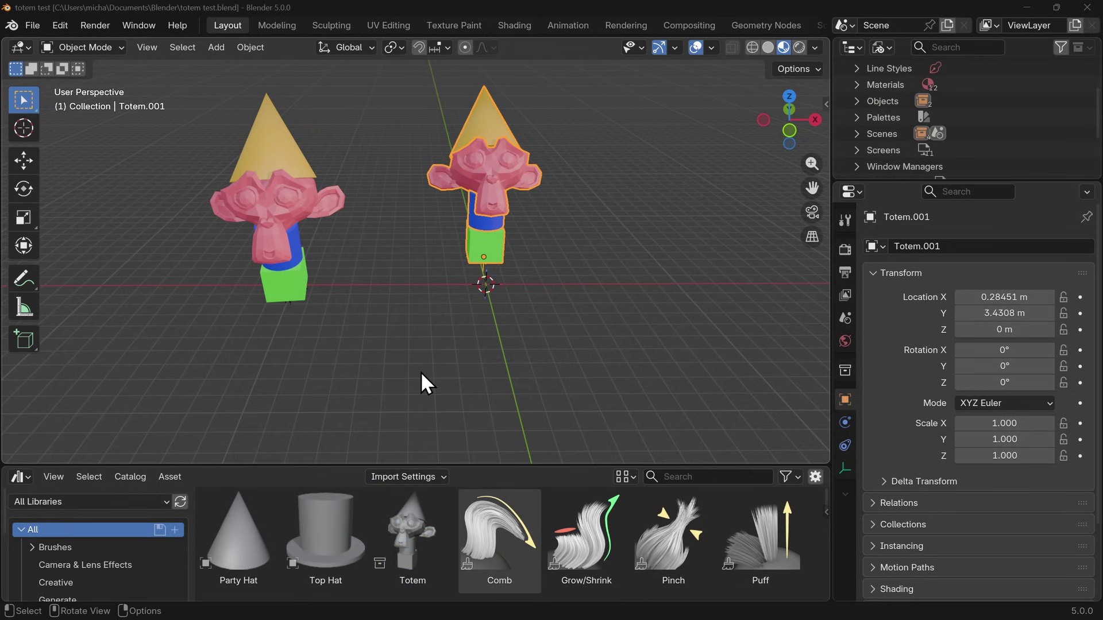
Step: Delete both totems from the scene
left_click(433, 478)
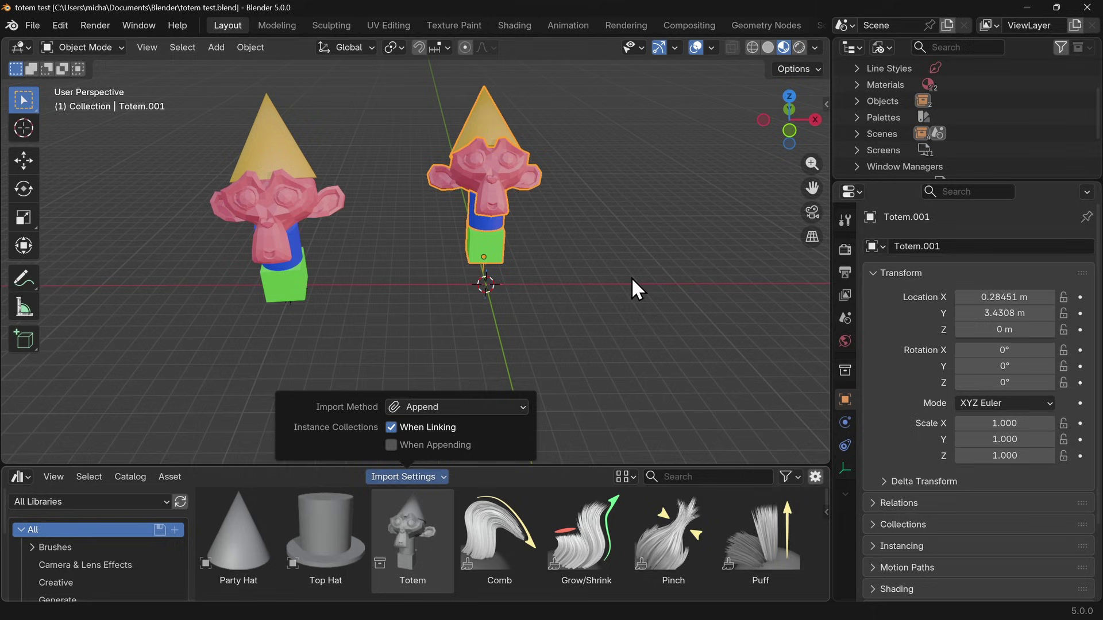
left_click_drag(181, 69, 629, 378)
key("Delete")
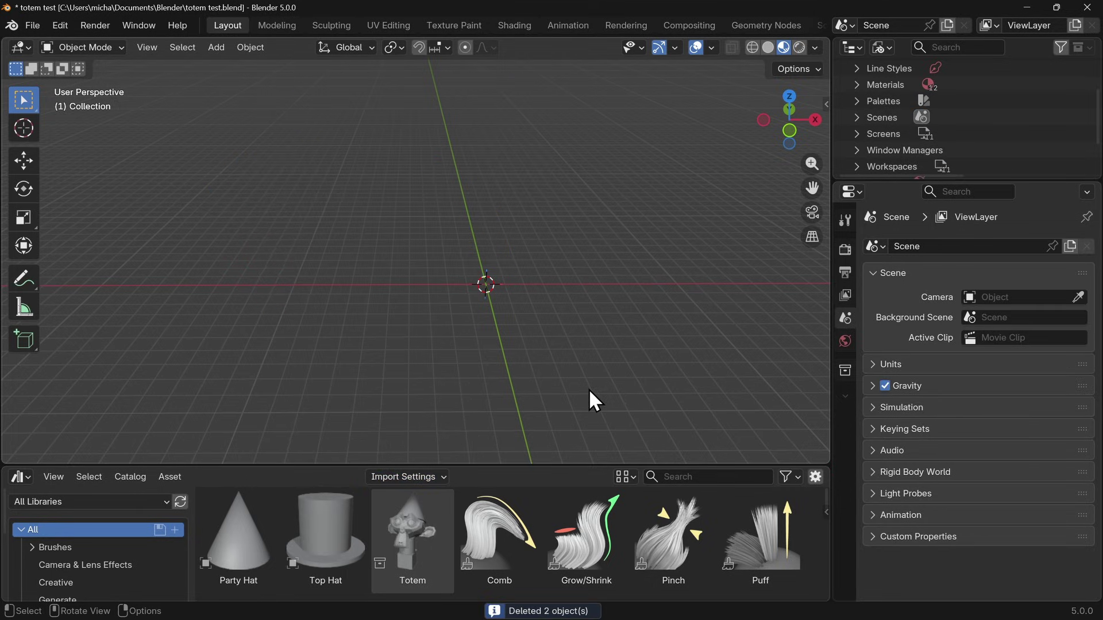
Step: Set the Outliner display mode to View Layer and delete the leftover entries beneath the empty Collection
left_click(885, 46)
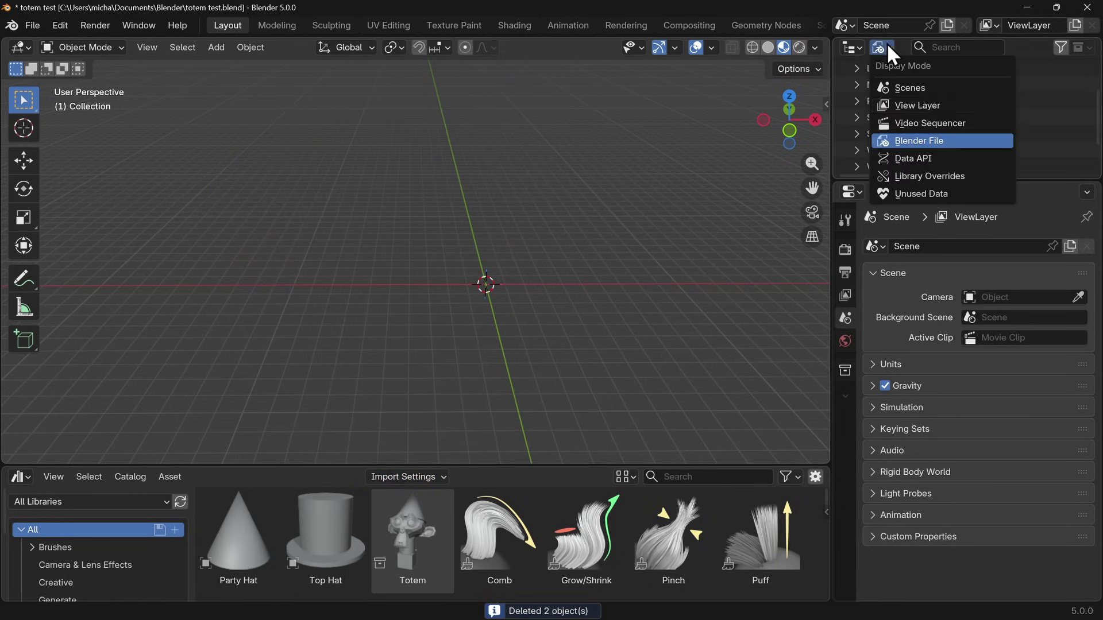
left_click(928, 108)
left_click_drag(935, 101, 935, 150)
key("Delete")
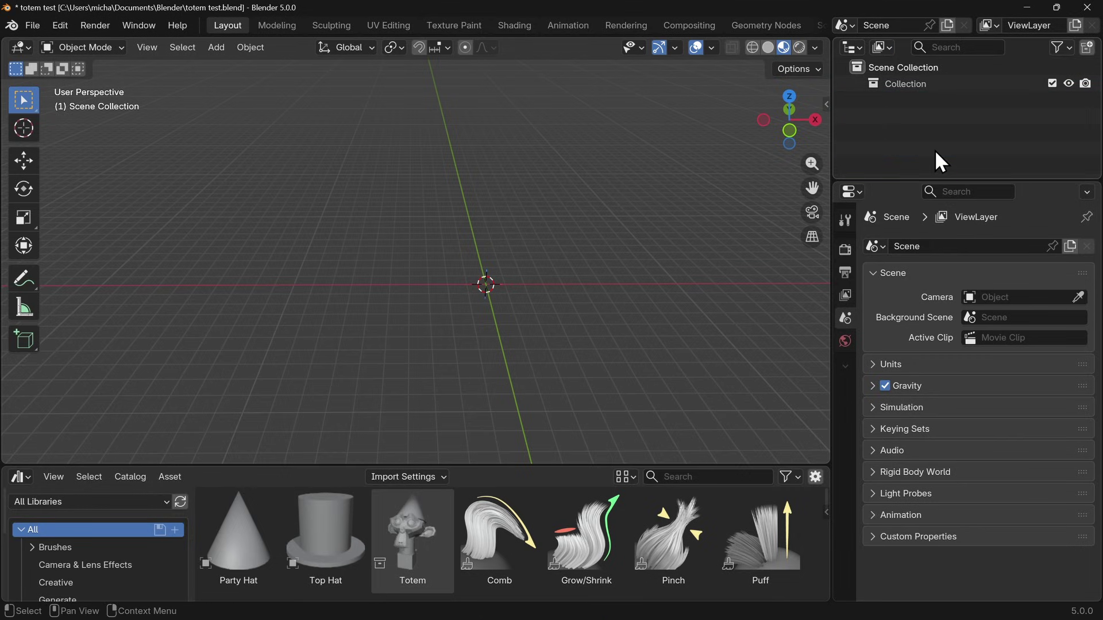
Step: Set the asset import method to Link and place the Totem asset at about X -7.51 m, Y -0.28 m
left_click(424, 477)
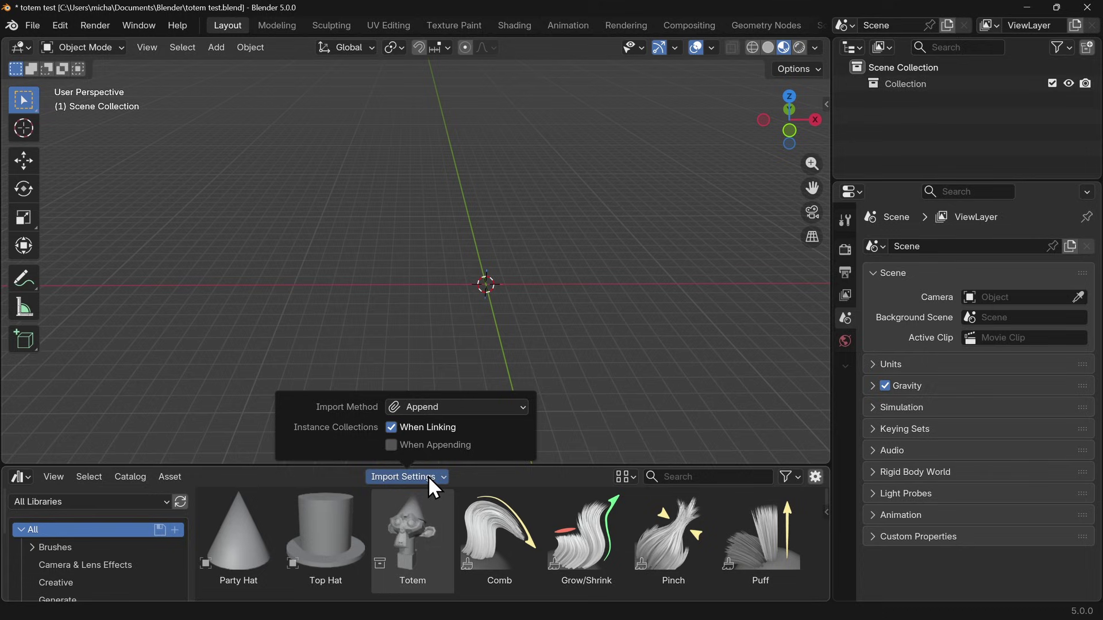
left_click(442, 403)
left_click(430, 443)
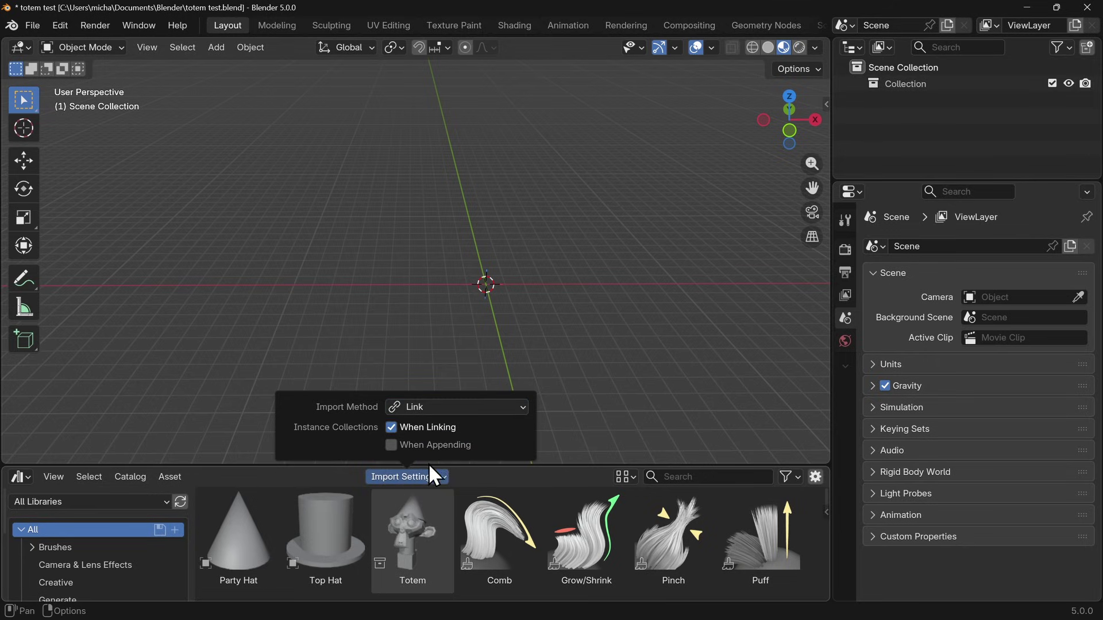
left_click_drag(408, 546, 341, 287)
Step: Set the asset import method to Pack and place a second Totem at about X 6.03 m, Y -0.27 m
left_click(423, 477)
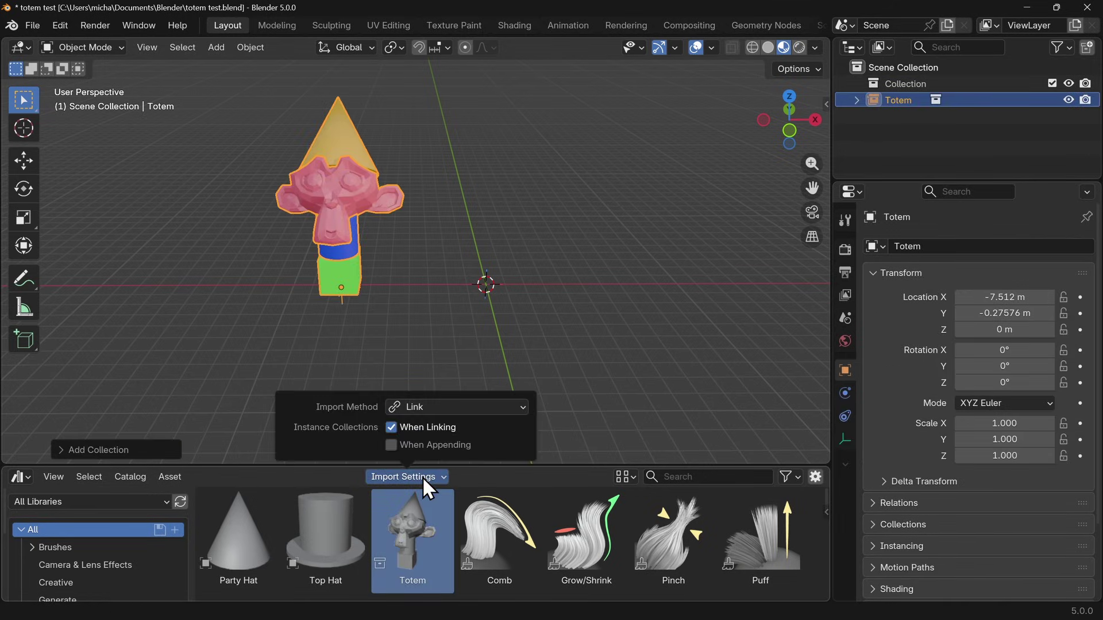
left_click(447, 408)
left_click(438, 481)
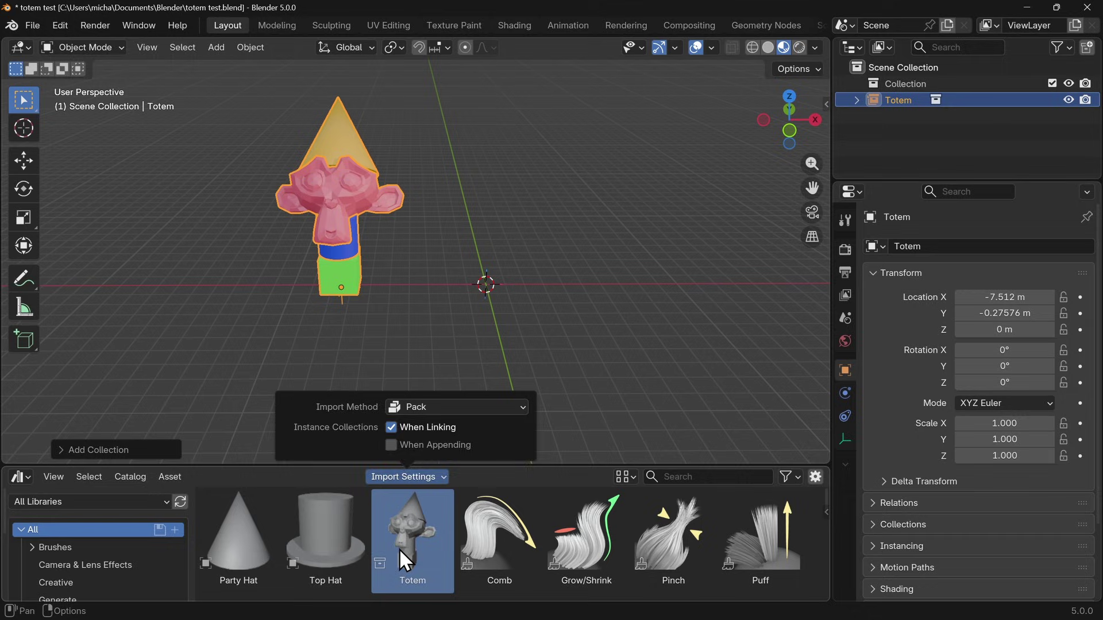
left_click_drag(388, 564, 602, 287)
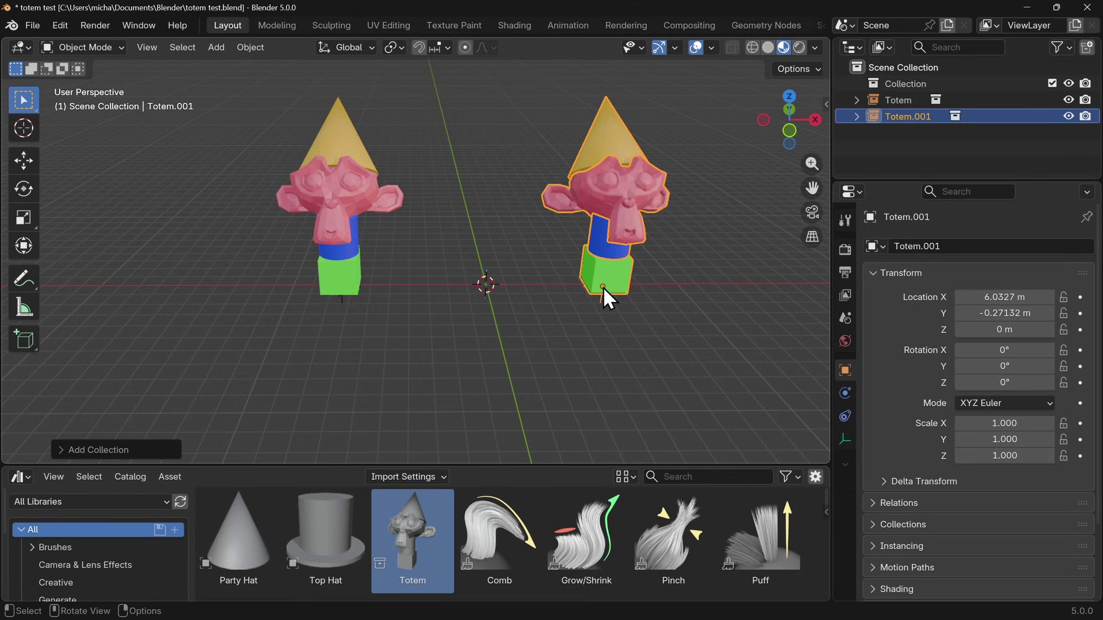
Step: Expand both totem instances in the Outliner and make a library override of the packed Totem collection using the Selected option
left_click_drag(856, 116, 856, 100)
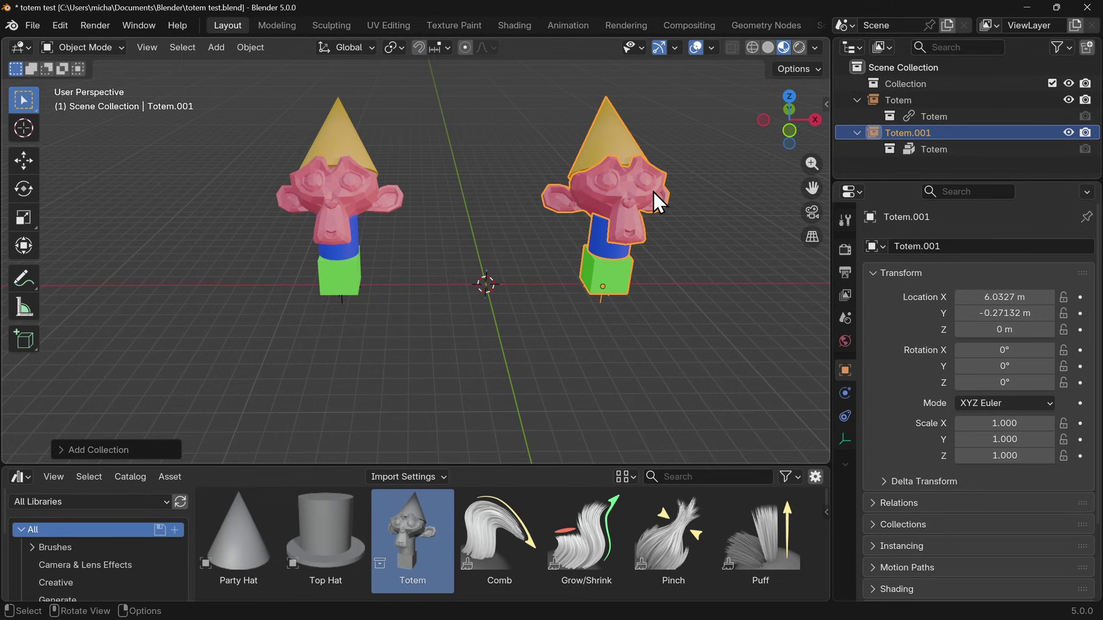
left_click(926, 151)
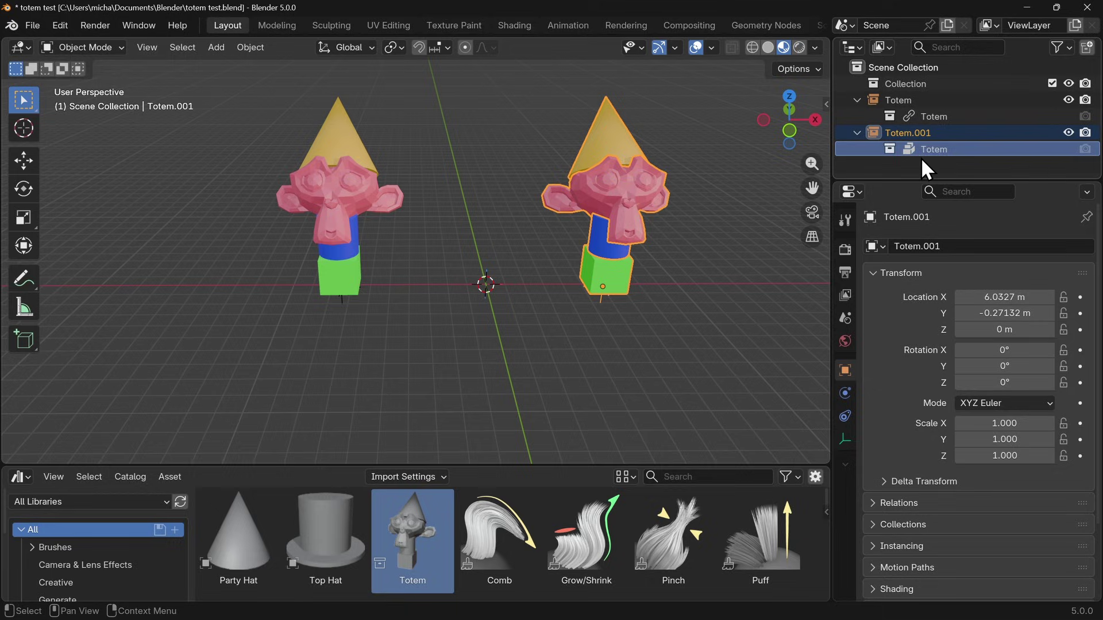
right_click(936, 147)
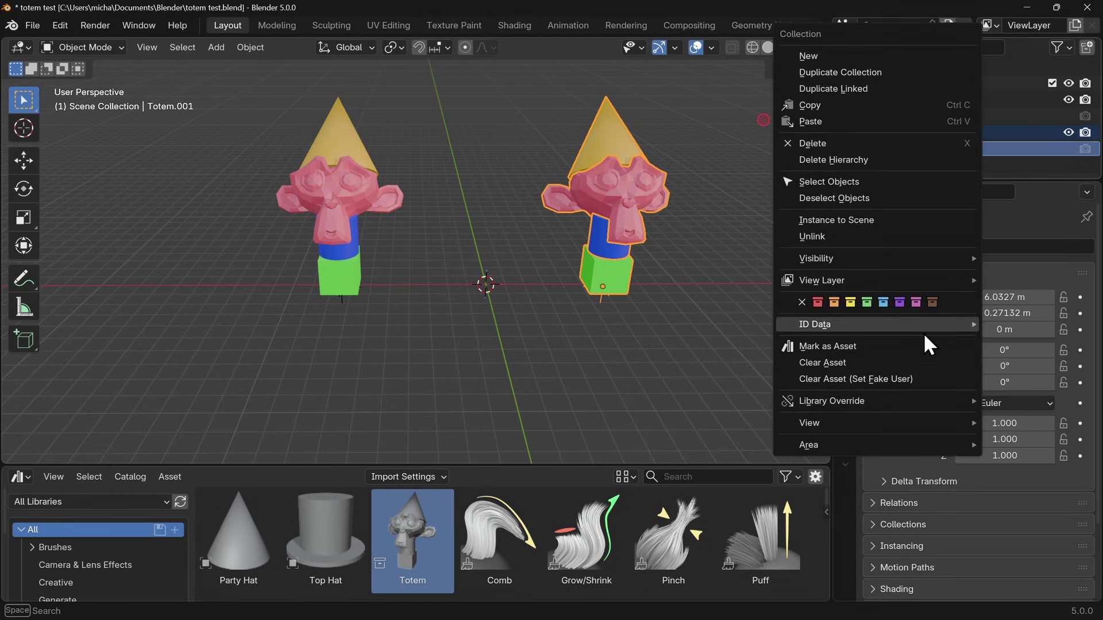
mouse_move(920, 402)
mouse_move(711, 398)
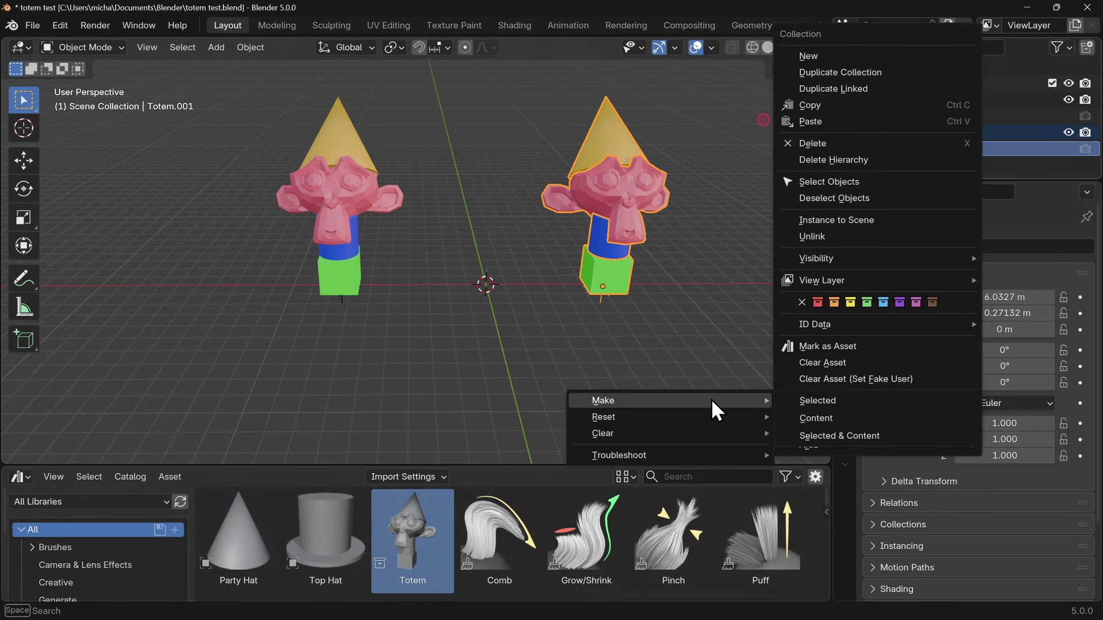
left_click(820, 402)
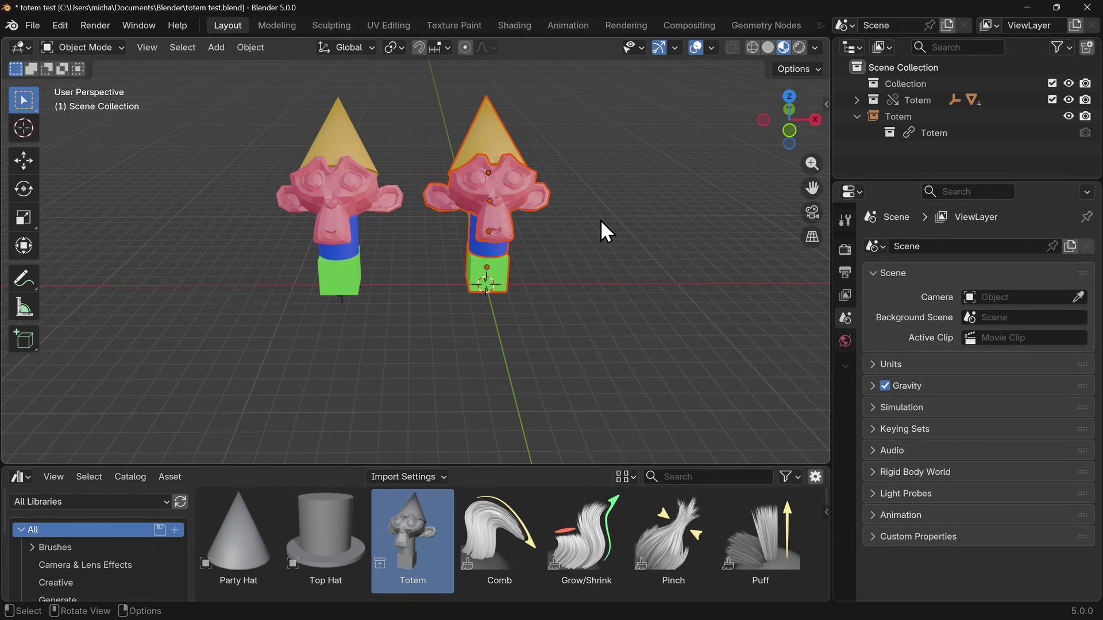
Step: Select the cube of the overridden Totem collection and inspect its mesh and material data in the Outliner
left_click(857, 100)
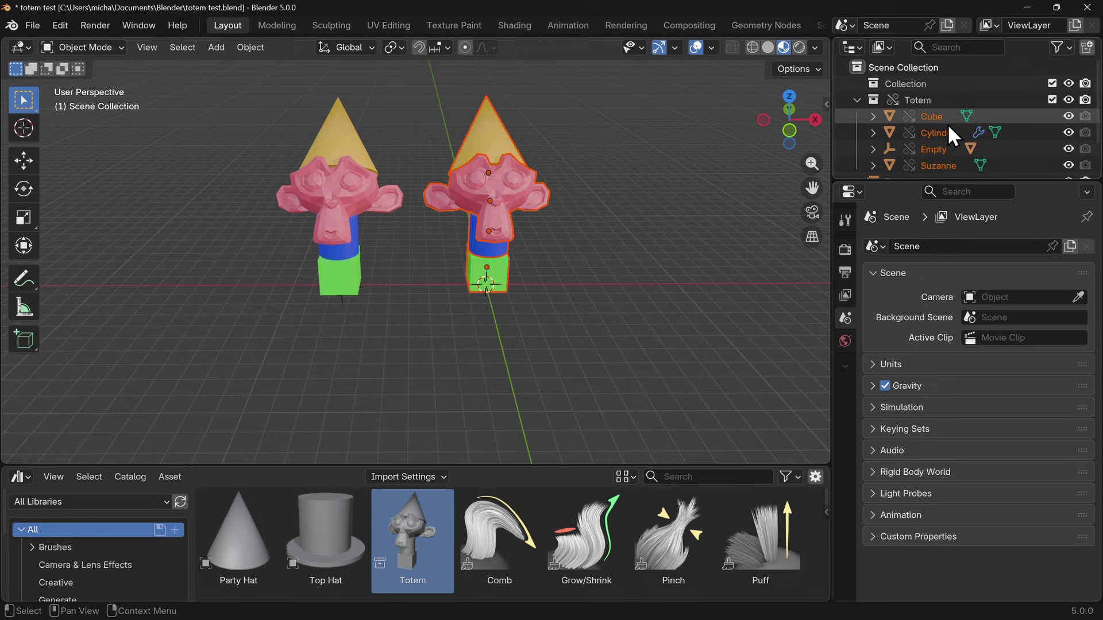
left_click(506, 275)
left_click(873, 116)
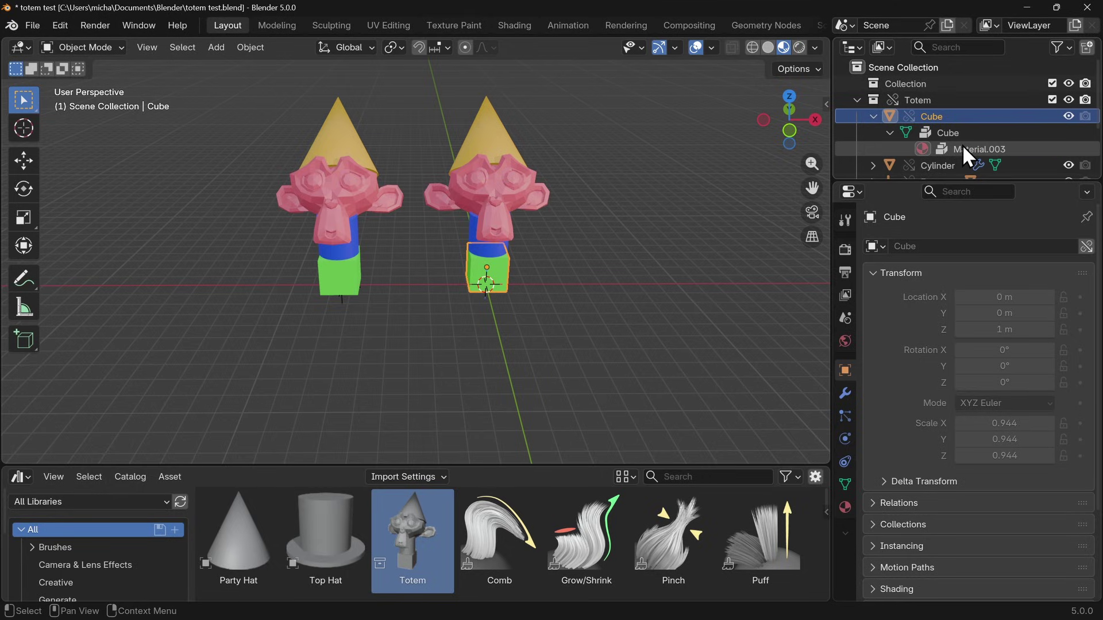
scroll(963, 145, "down", 4)
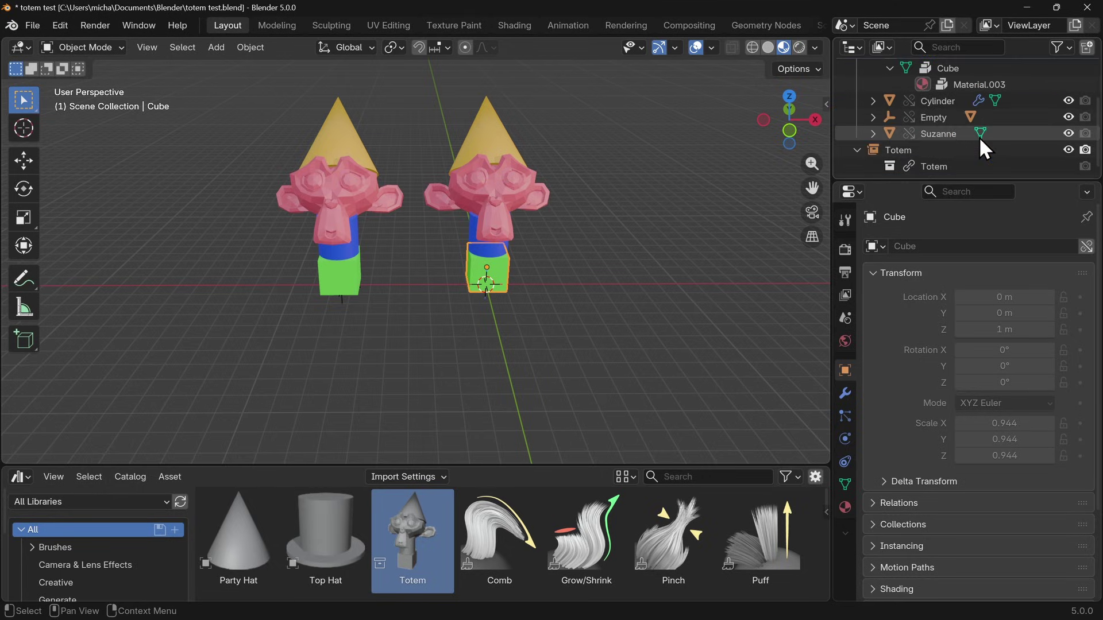
Step: Make a library override of the linked Totem collection using the Selected option, and expand its contents in an enlarged Outliner
right_click(923, 164)
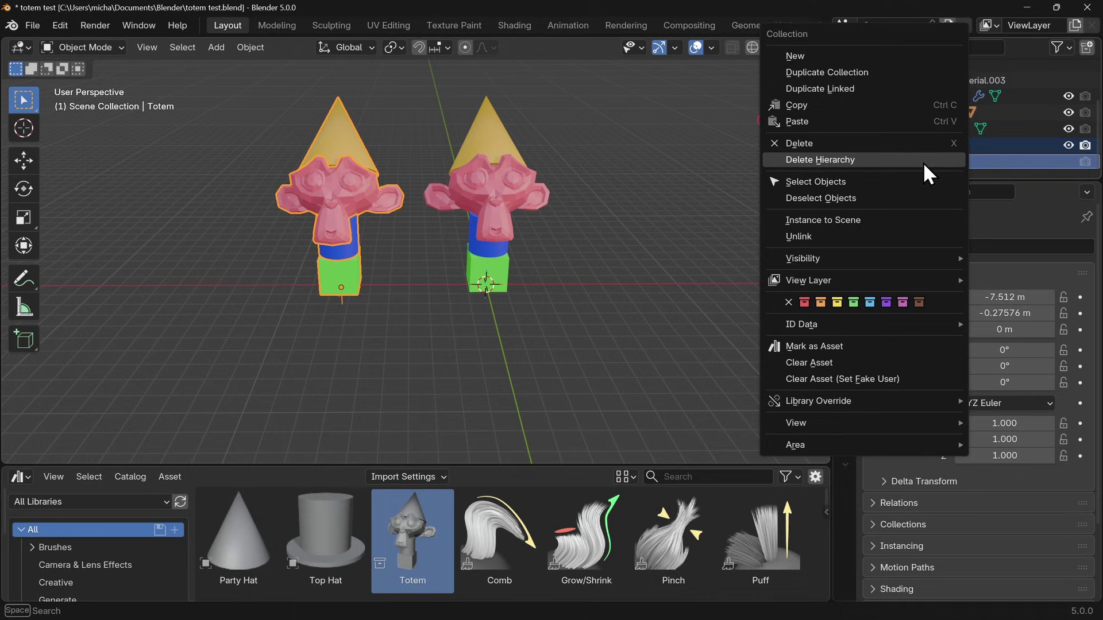
mouse_move(916, 405)
mouse_move(725, 404)
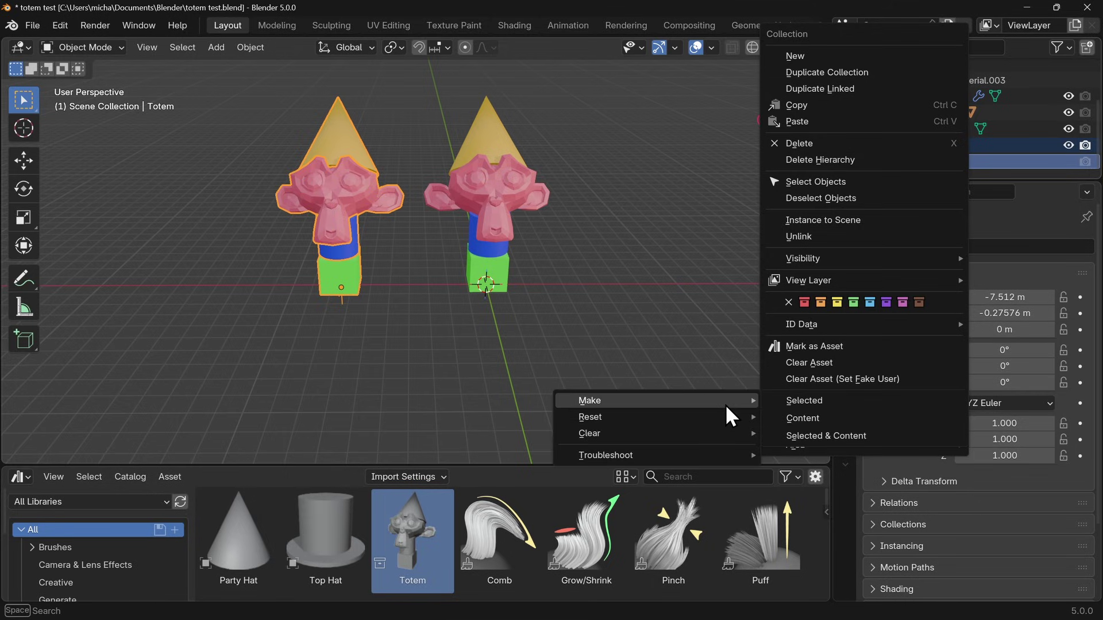
left_click(821, 405)
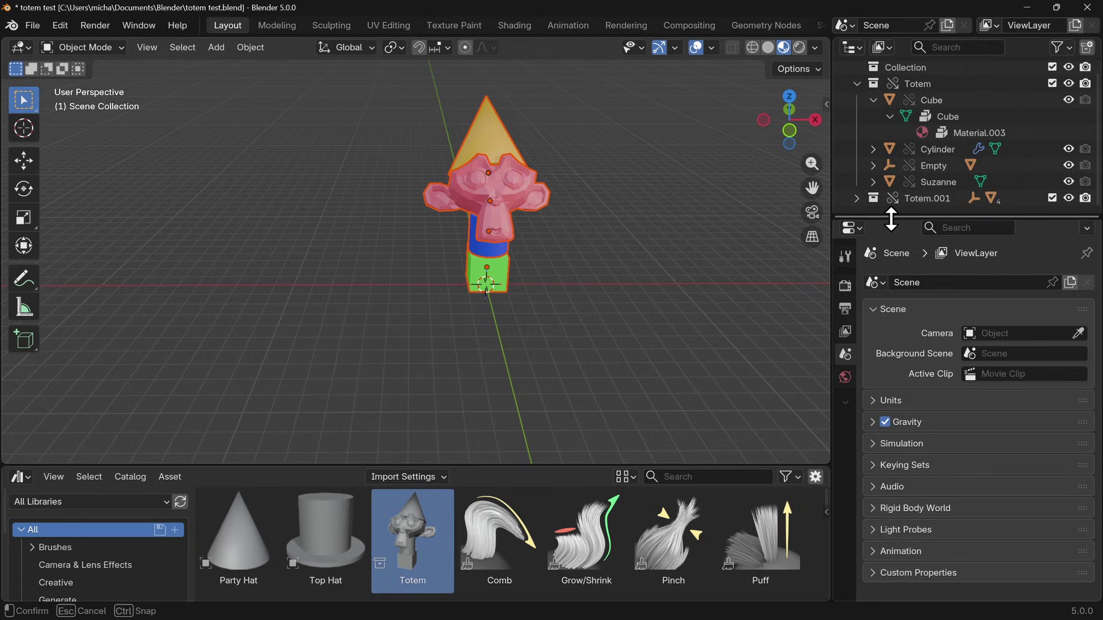
left_click_drag(891, 218, 891, 326)
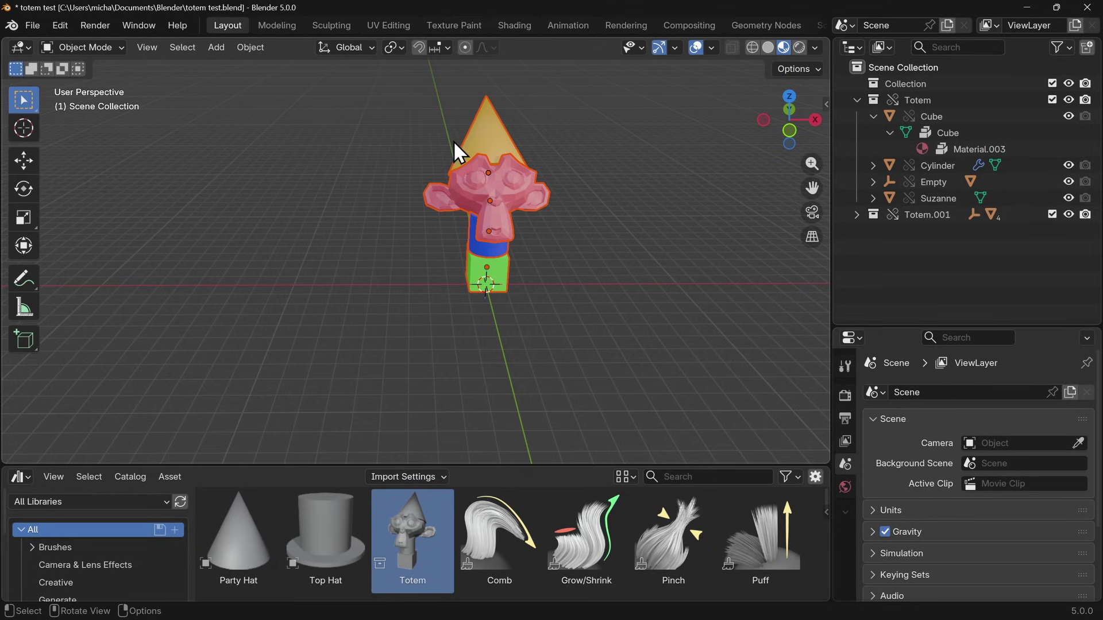
left_click(853, 215)
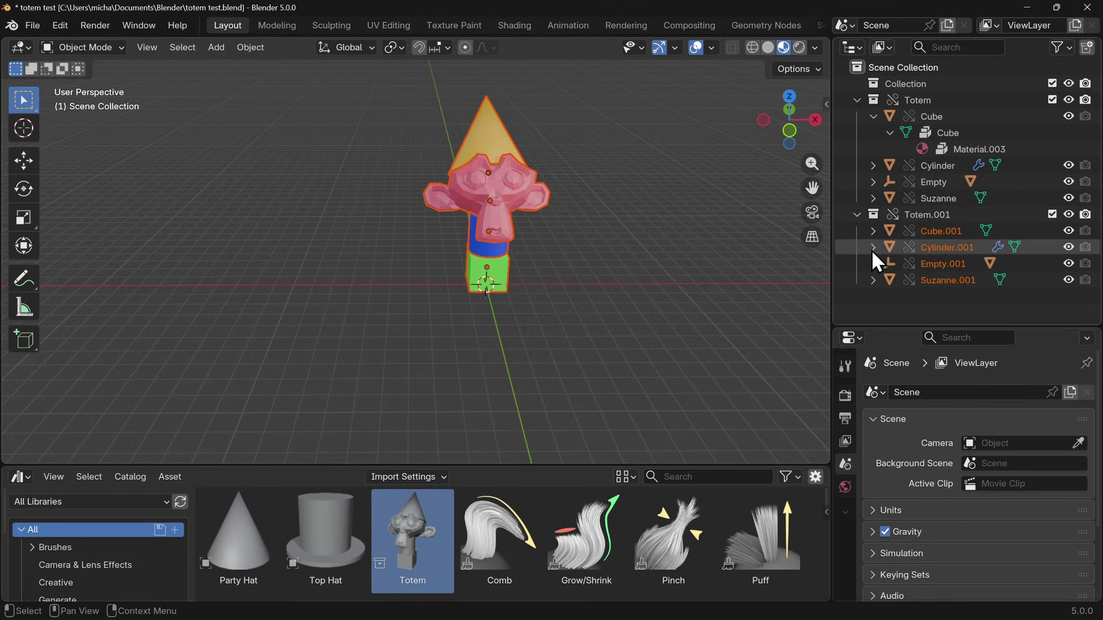
Step: Try to move the Totem.001 collection's objects, and hide that collection in the viewport
key("g")
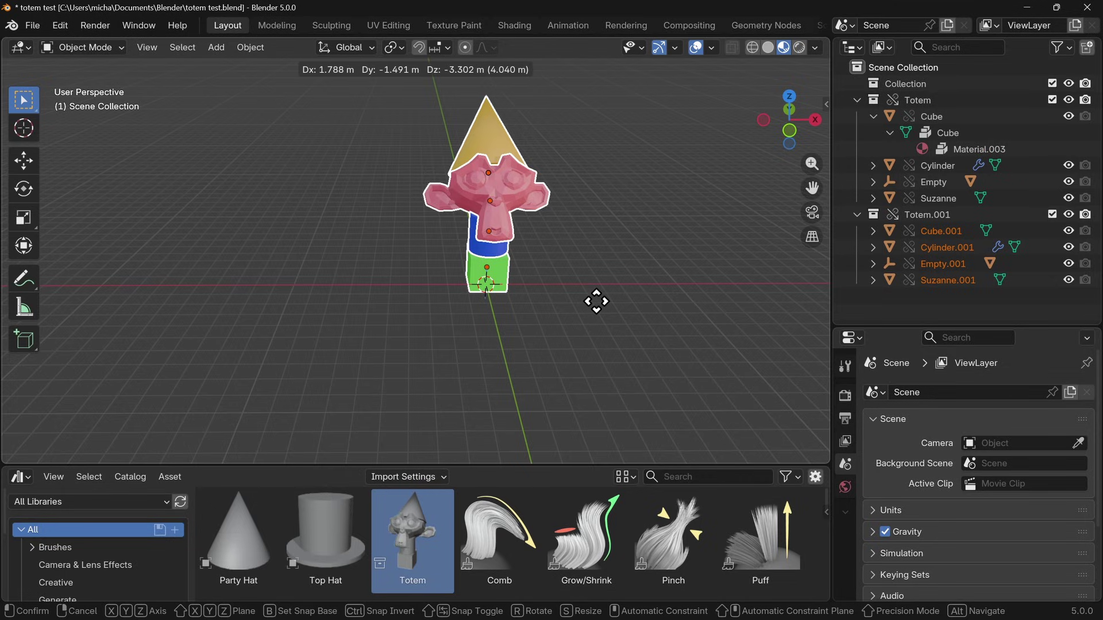
key("Escape")
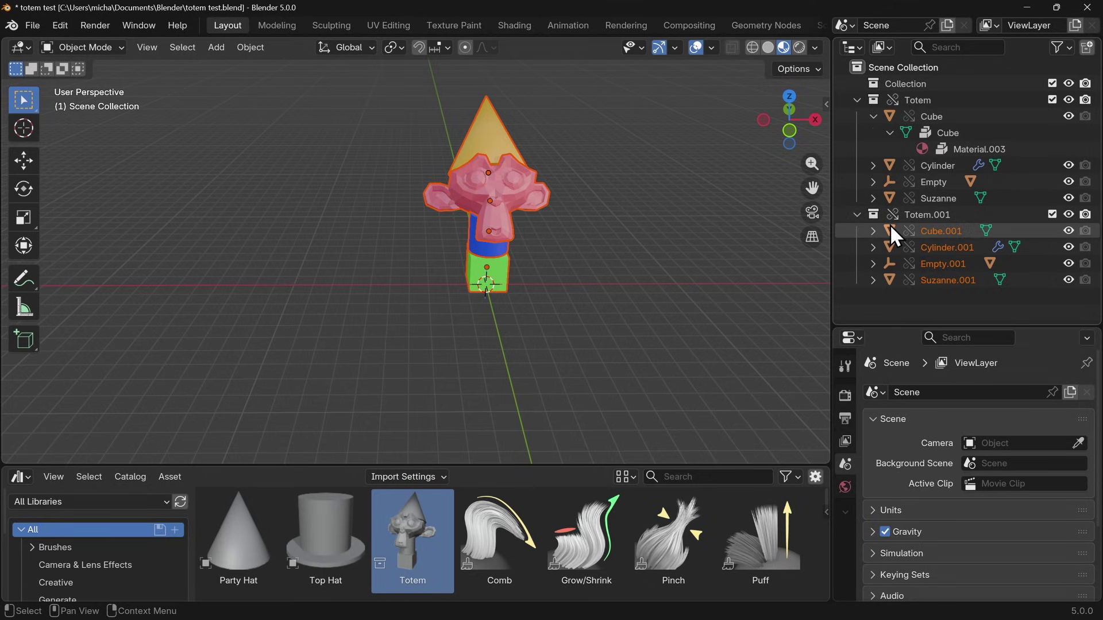
left_click(1068, 215)
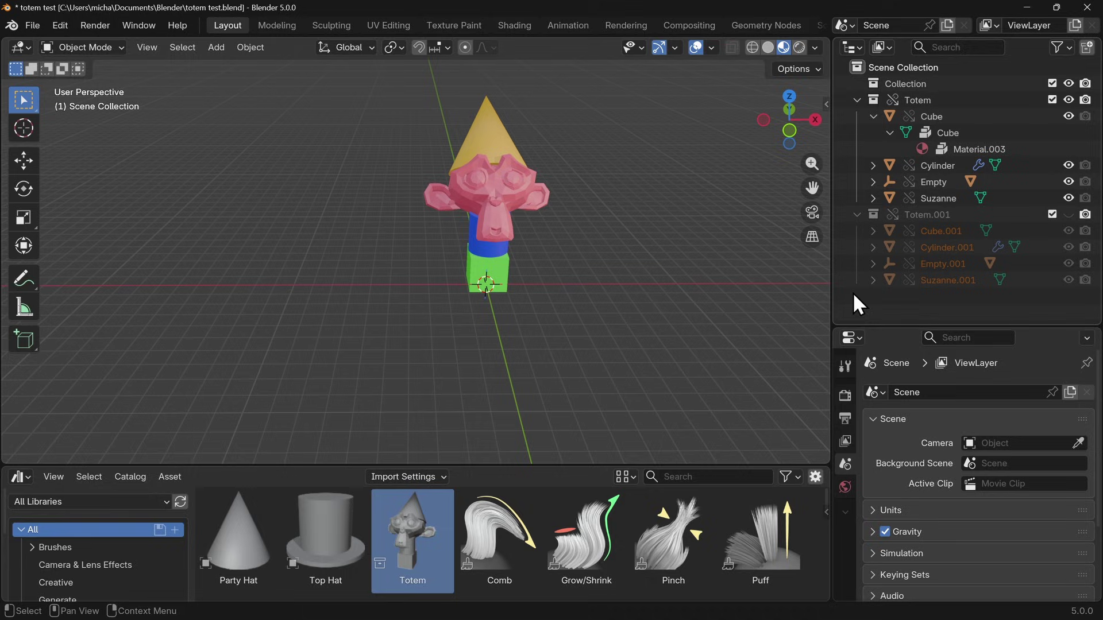
Step: Select the visible totem's parts one by one, including the cylinder, Suzanne and the party hat, to check their transform fields
left_click(493, 284)
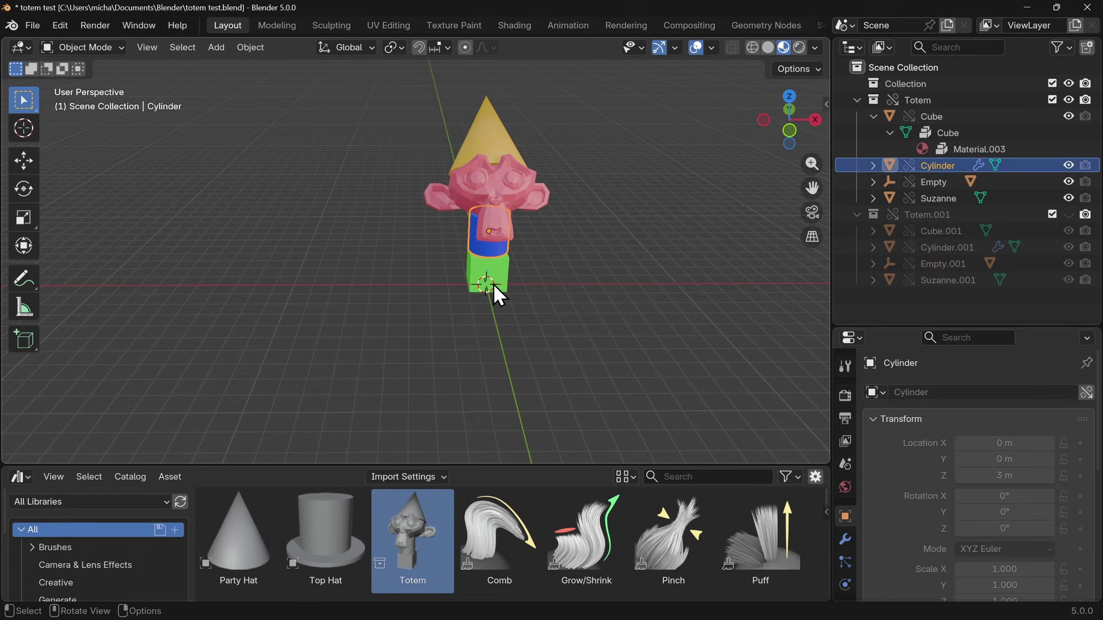
left_click(498, 285)
left_click(496, 244)
left_click(477, 244)
left_click(512, 184)
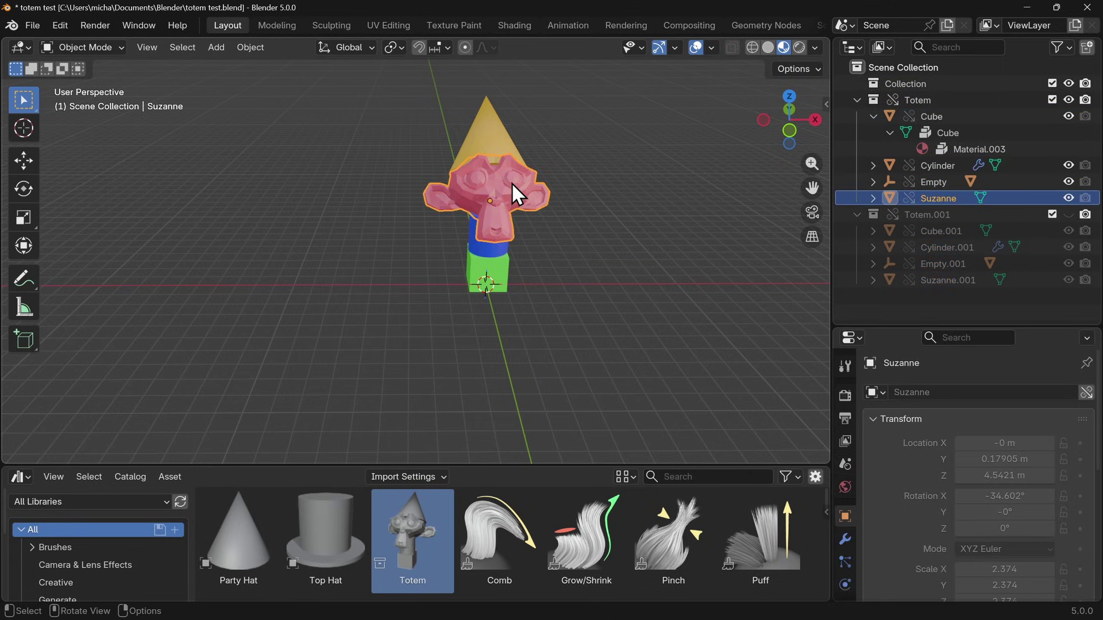
left_click(504, 144)
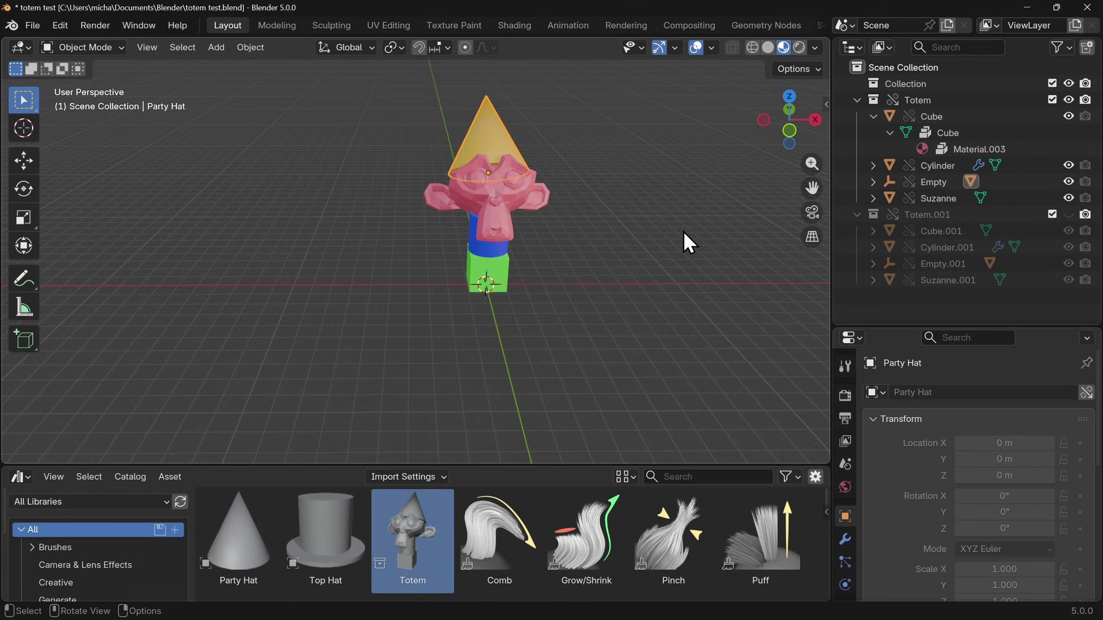
Step: Make a library override of the Cube object inside the Totem collection
left_click(936, 116)
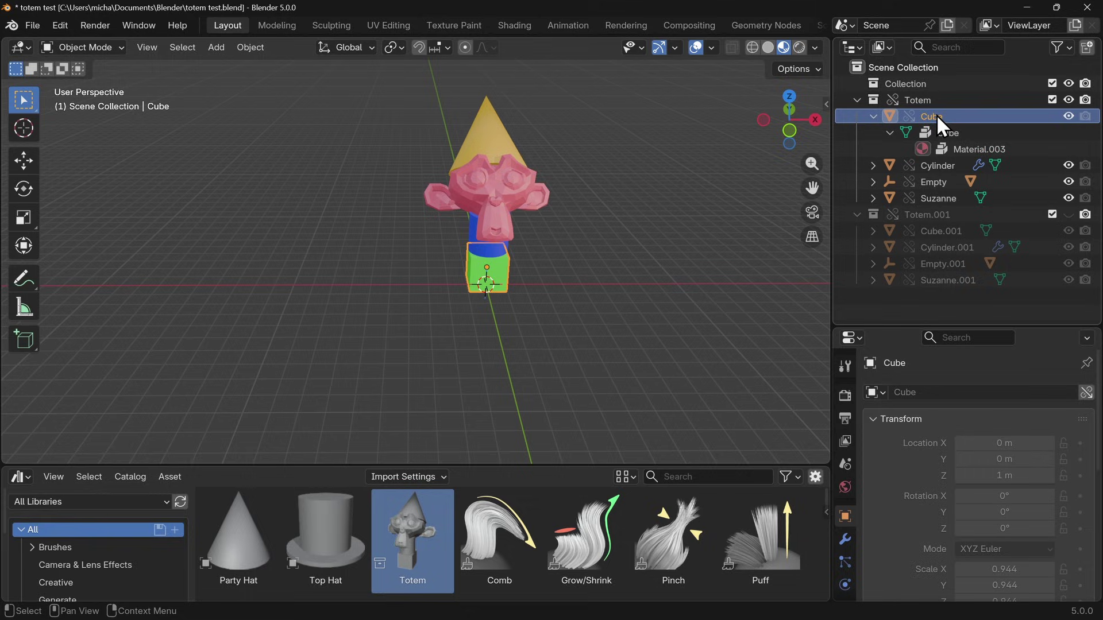
right_click(935, 115)
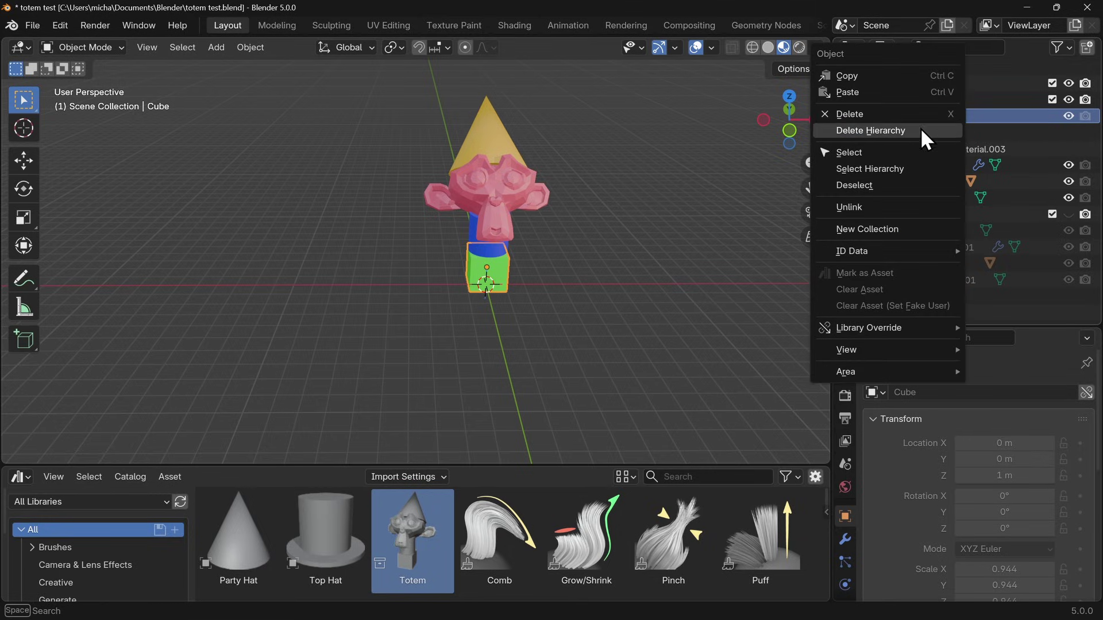
mouse_move(944, 329)
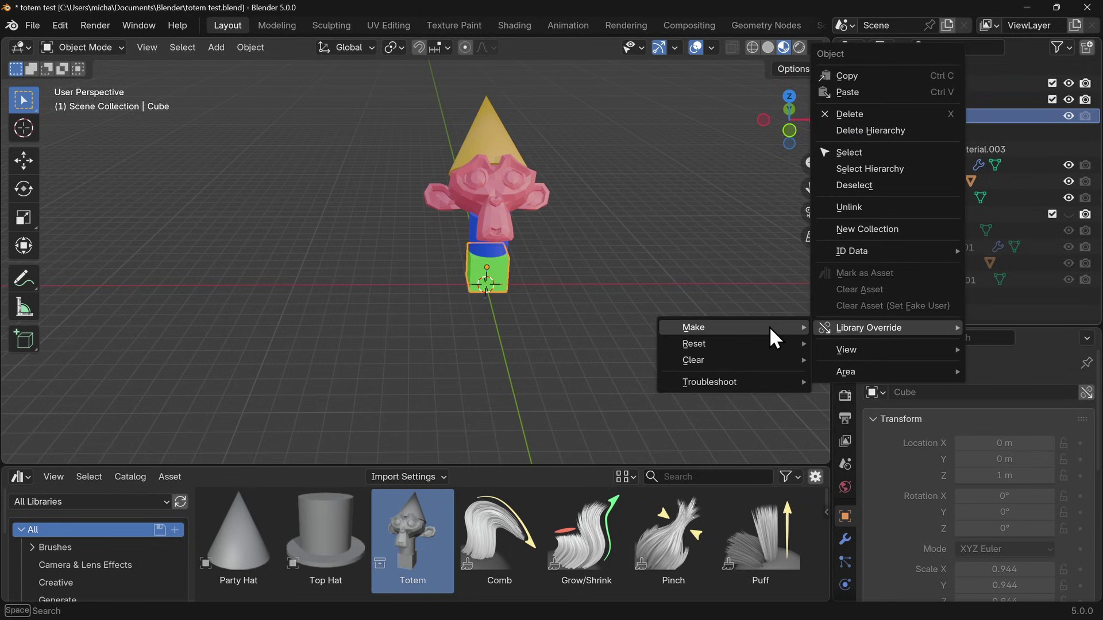
mouse_move(769, 326)
left_click(874, 327)
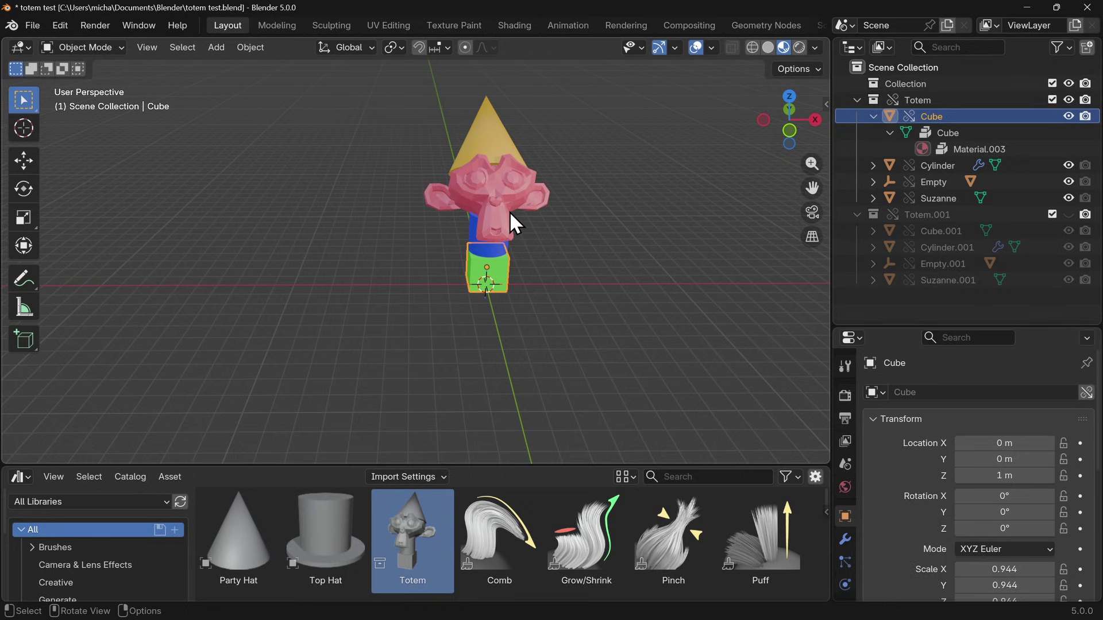
Step: Move the cube away from the totem to about X -11.65 m, Y 0 m, Z 0.82 m, and save the file
key("g")
left_click(443, 299)
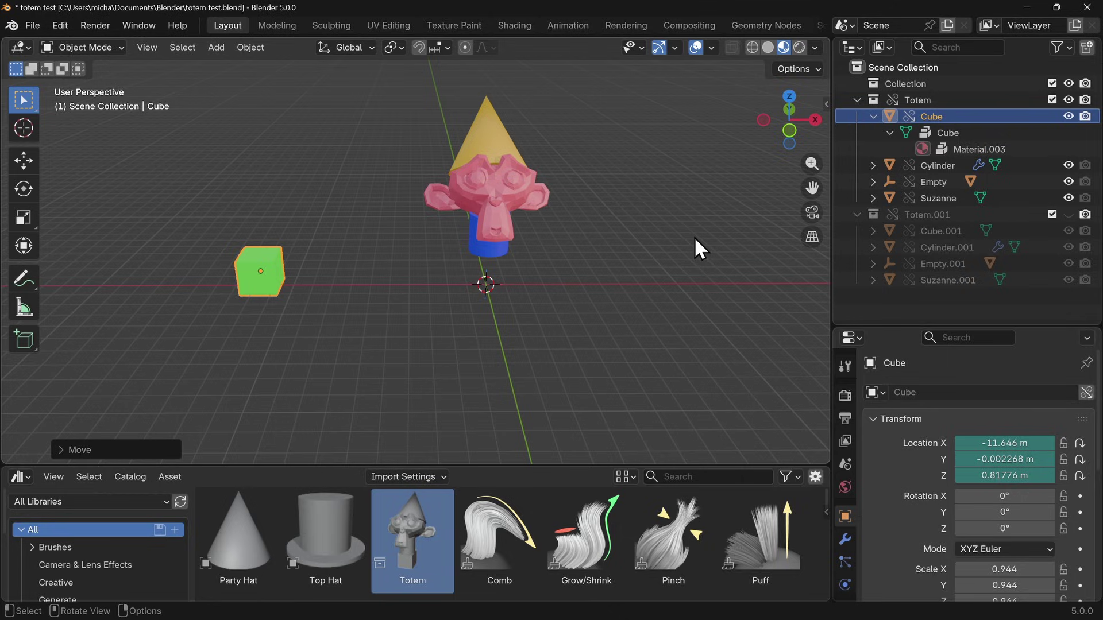
key("ctrl+s")
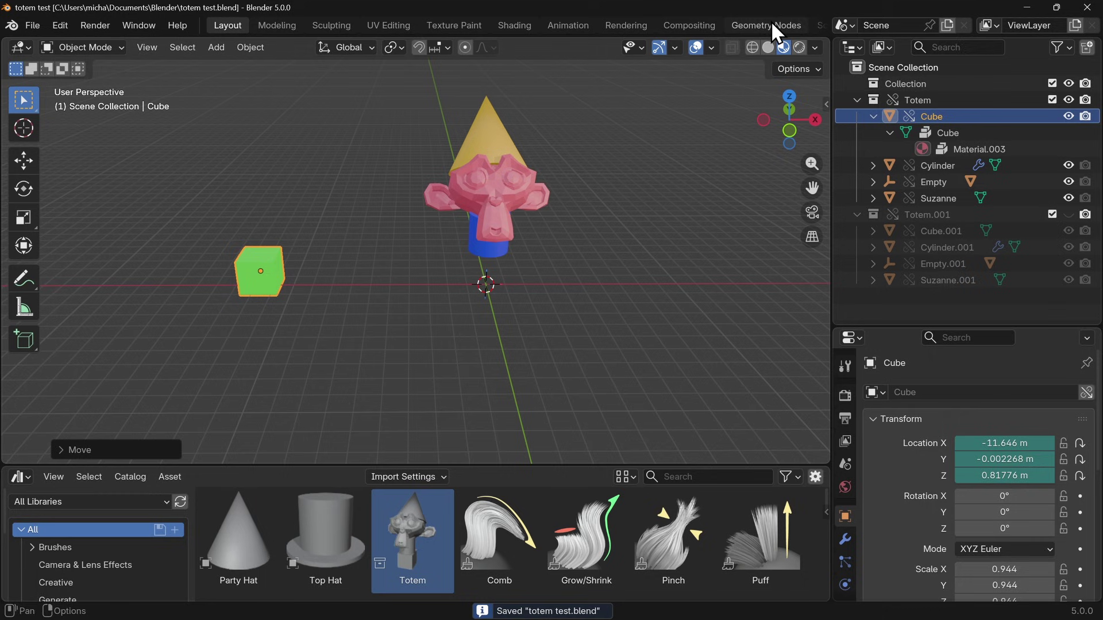
Step: Place the totem test window beside the Totem.blend window, and hide the Top Hat object in Totem.blend
left_click_drag(764, 6, 6, 285)
left_click(971, 268)
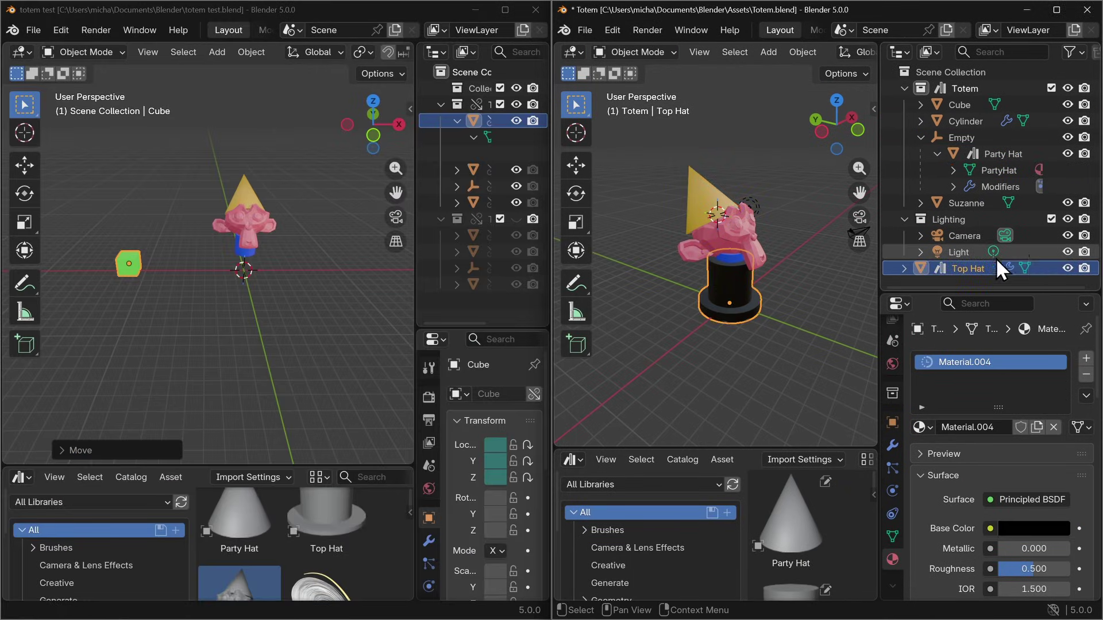
left_click(1067, 268)
middle_click_drag(781, 282, 724, 303)
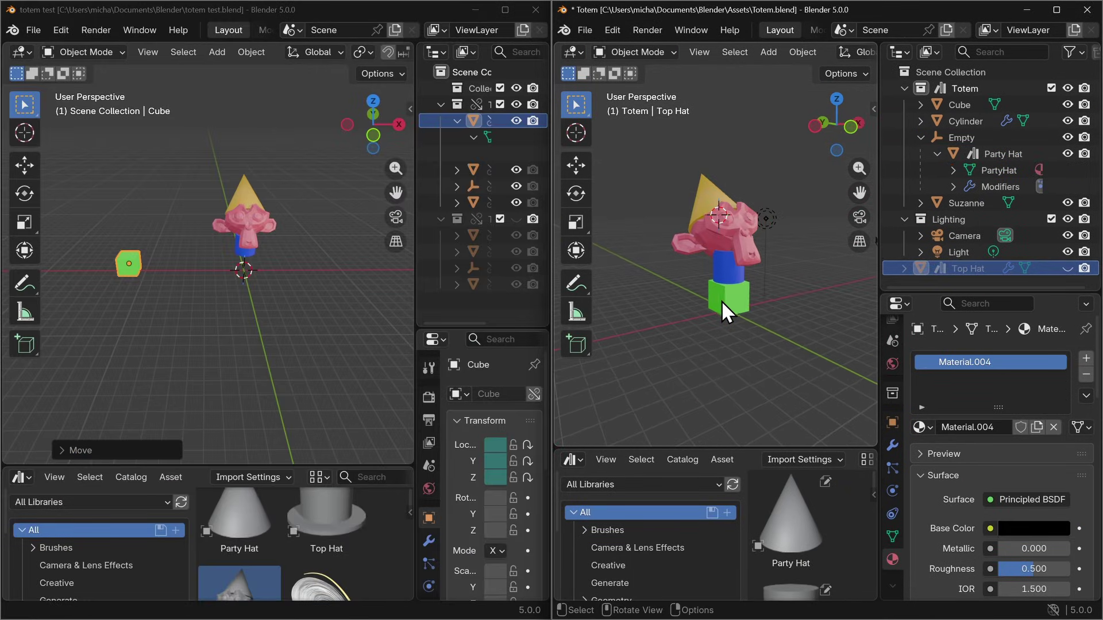
Step: Set the base color of the cube's Material.003 in Totem.blend to magenta #E700DBFF, and save the file
left_click(724, 303)
left_click(1031, 529)
left_click(1034, 345)
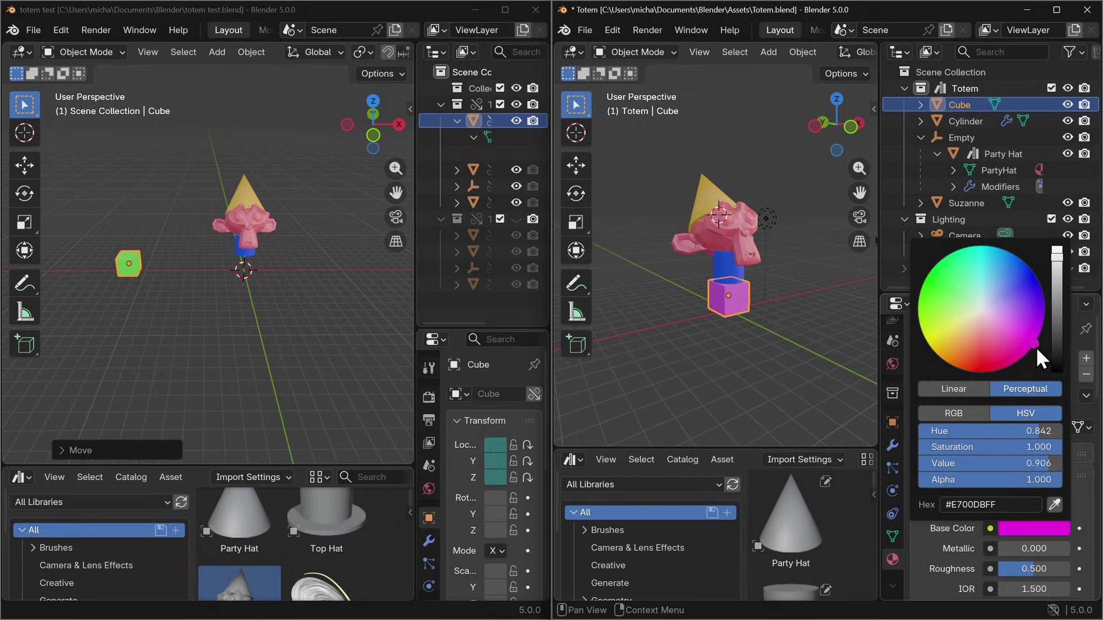
key("ctrl+s")
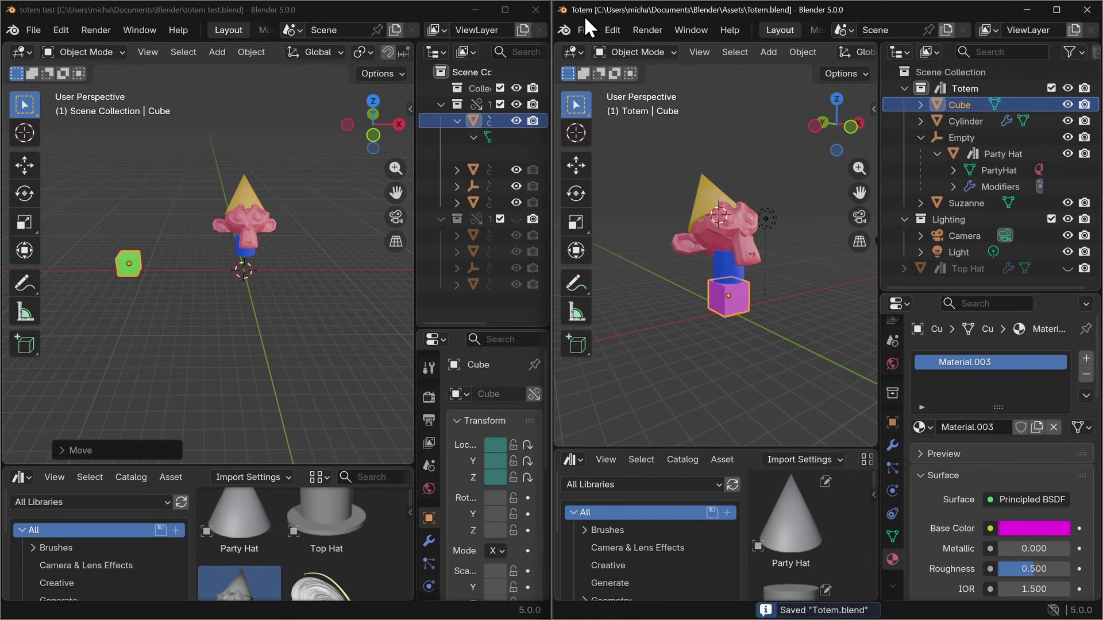
Step: Return to the totem test file in full size, and reload both the linked and the packed Totem.blend library entries
left_click(363, 8)
left_click(505, 10)
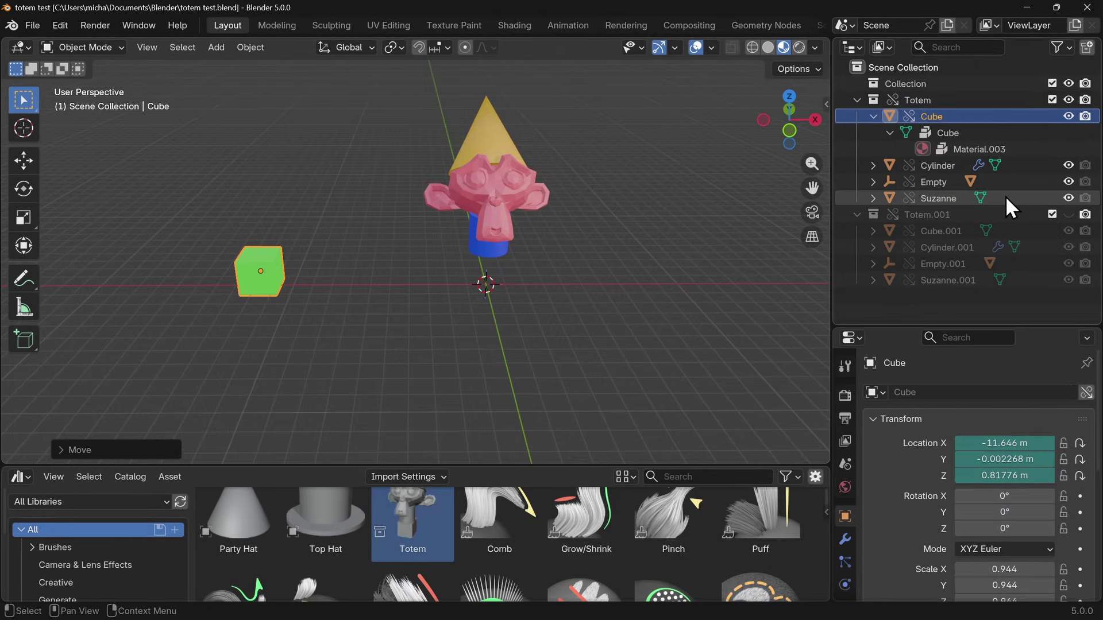
left_click(885, 47)
left_click(946, 143)
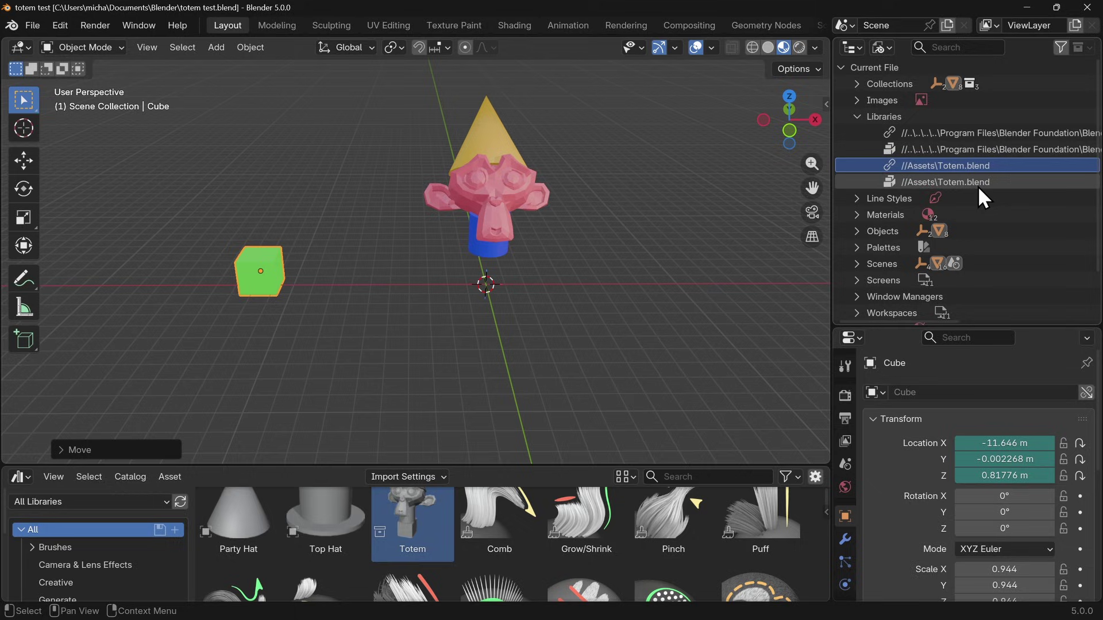
right_click(949, 168)
left_click(927, 166)
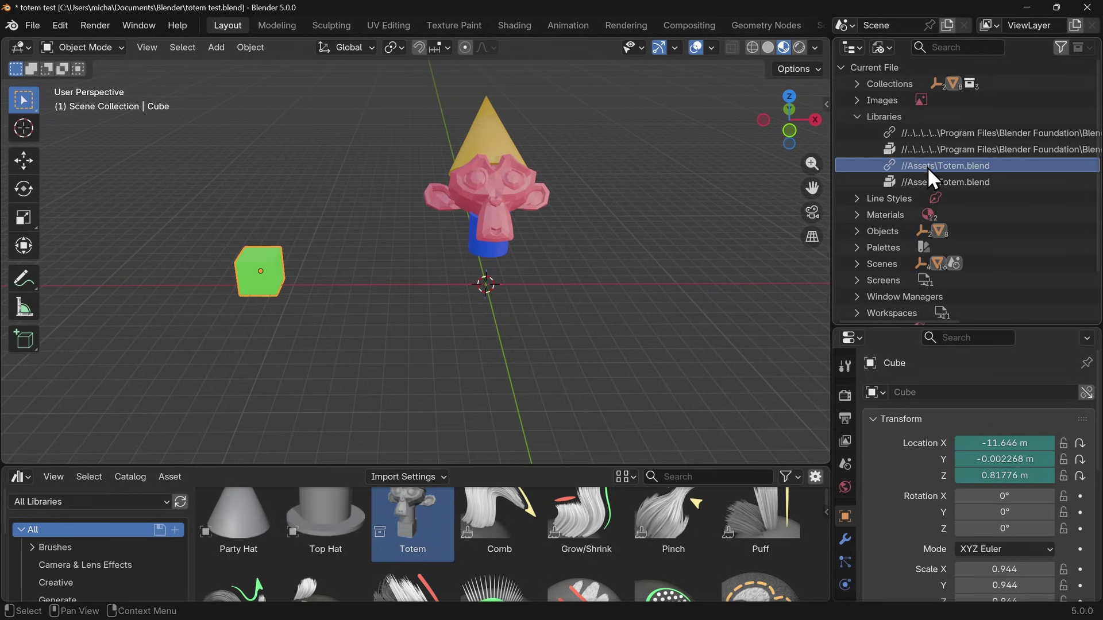
right_click(963, 184)
left_click(960, 188)
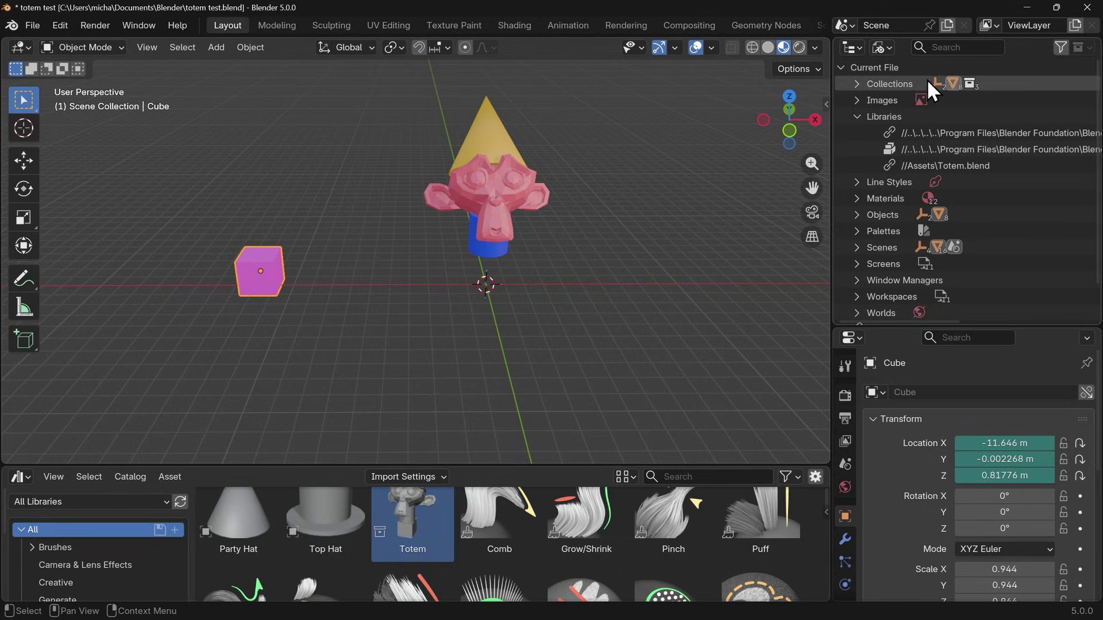
Step: Show the Outliner's View Layer again and inspect the link status of the cube's mesh and material
left_click(885, 47)
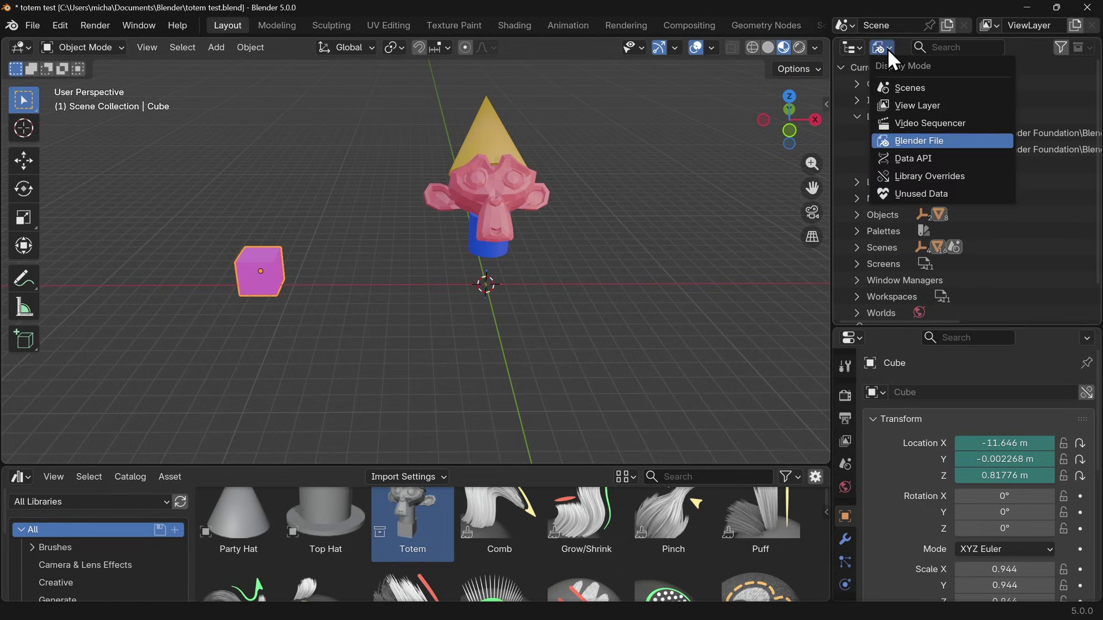
left_click(936, 105)
left_click(889, 133)
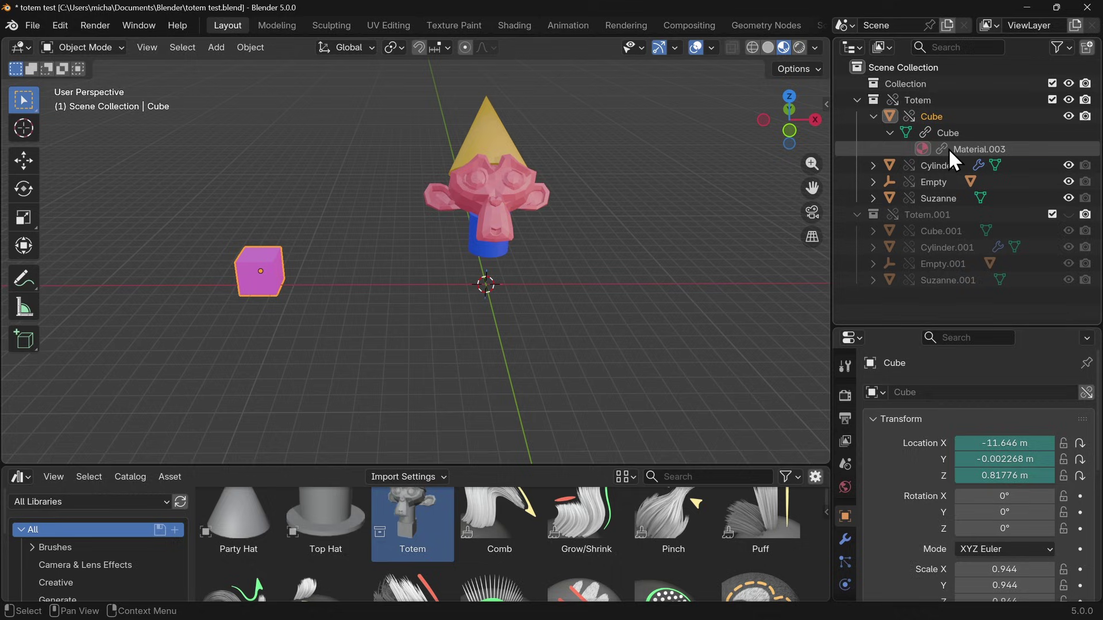
Step: List the library overrides in a wider Outliner, and change the Cube's overridden X location to about -8.47 m
left_click(885, 47)
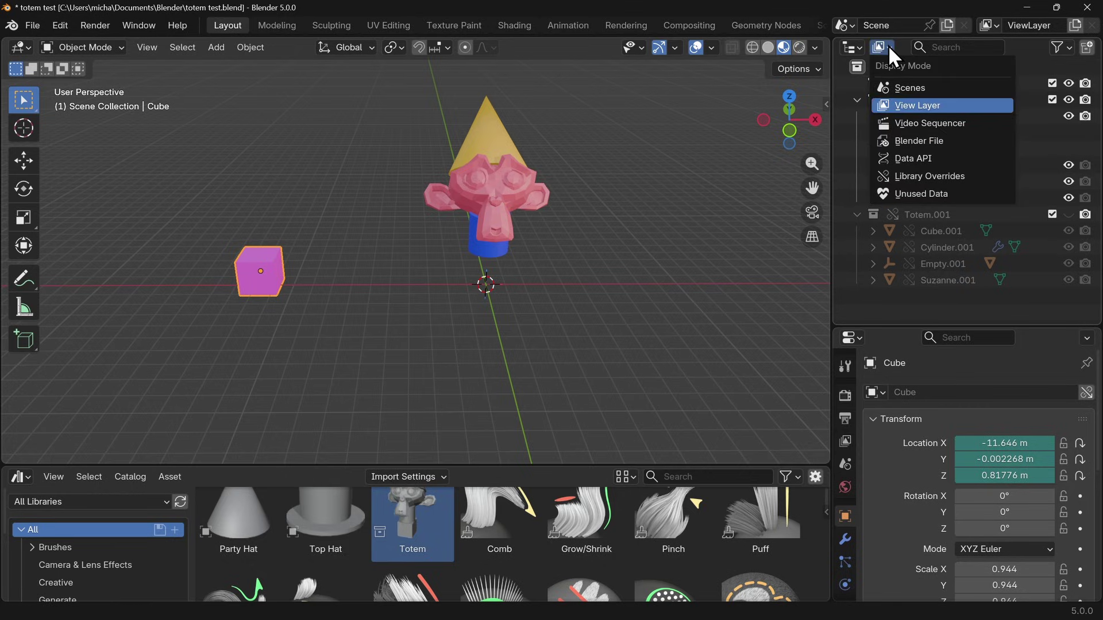
left_click(956, 174)
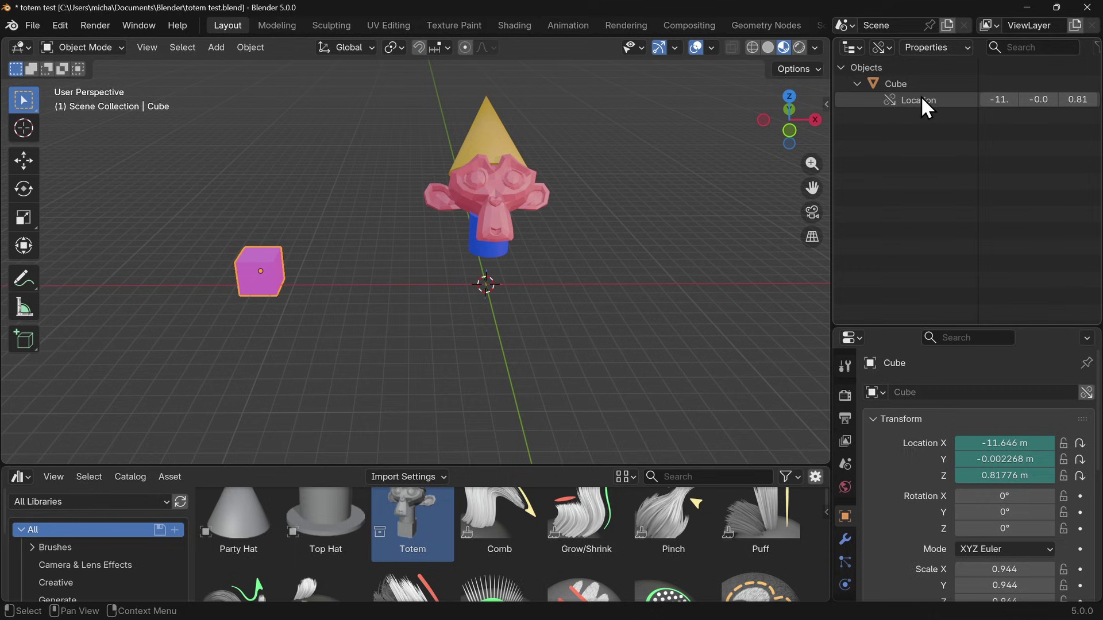
left_click_drag(831, 118, 822, 148)
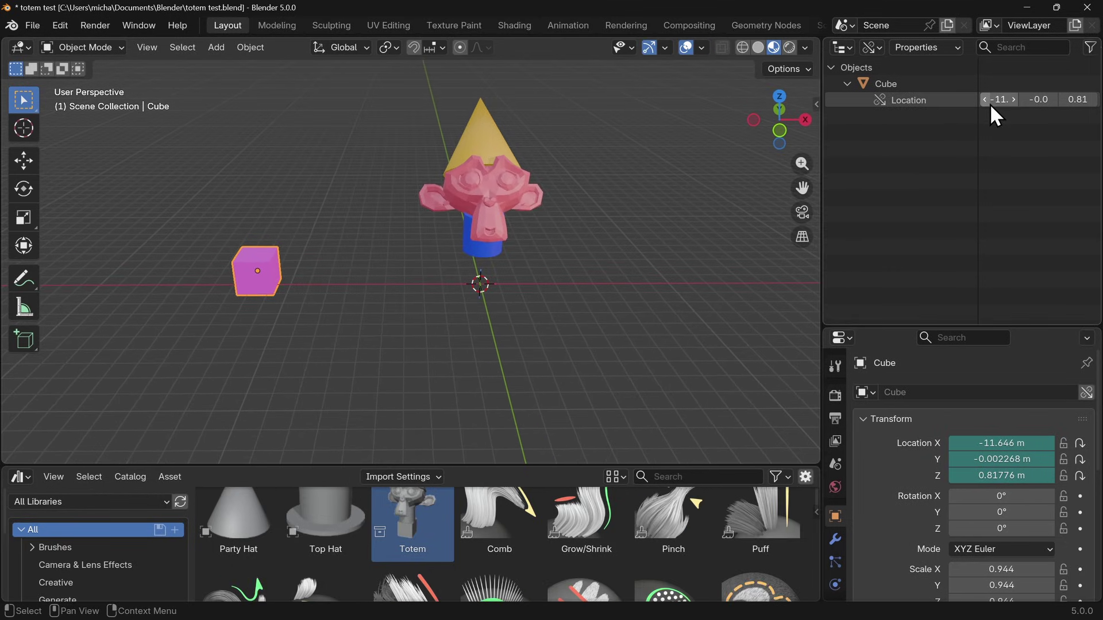
left_click_drag(1000, 100, 1011, 138)
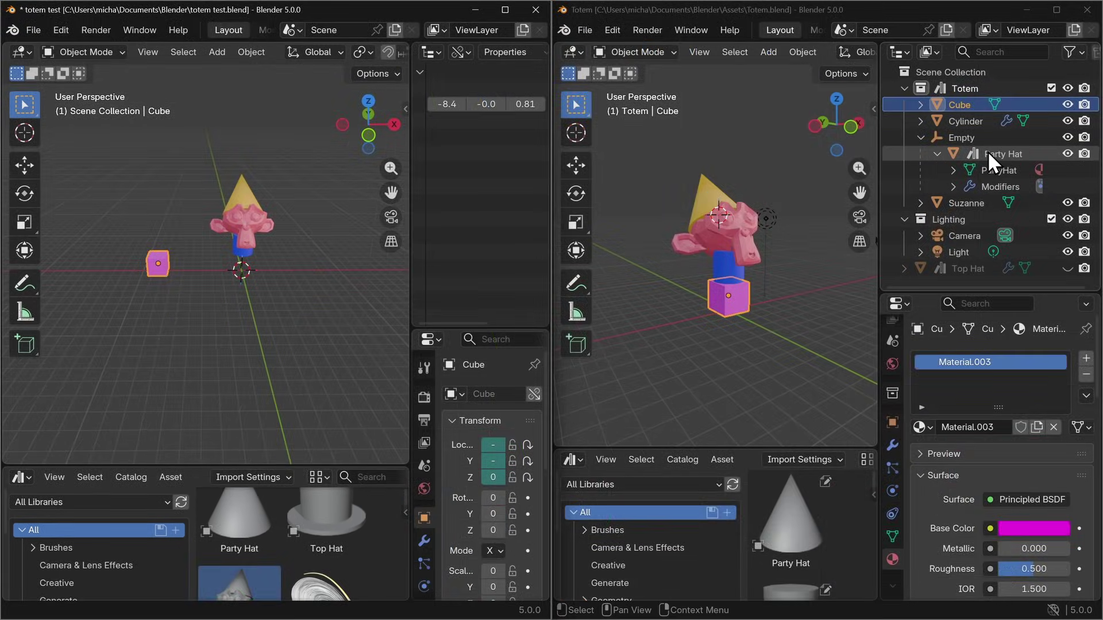
Step: Swap the Party Hat object's mesh data for TopHat in Totem.blend, and save the file
left_click(987, 151)
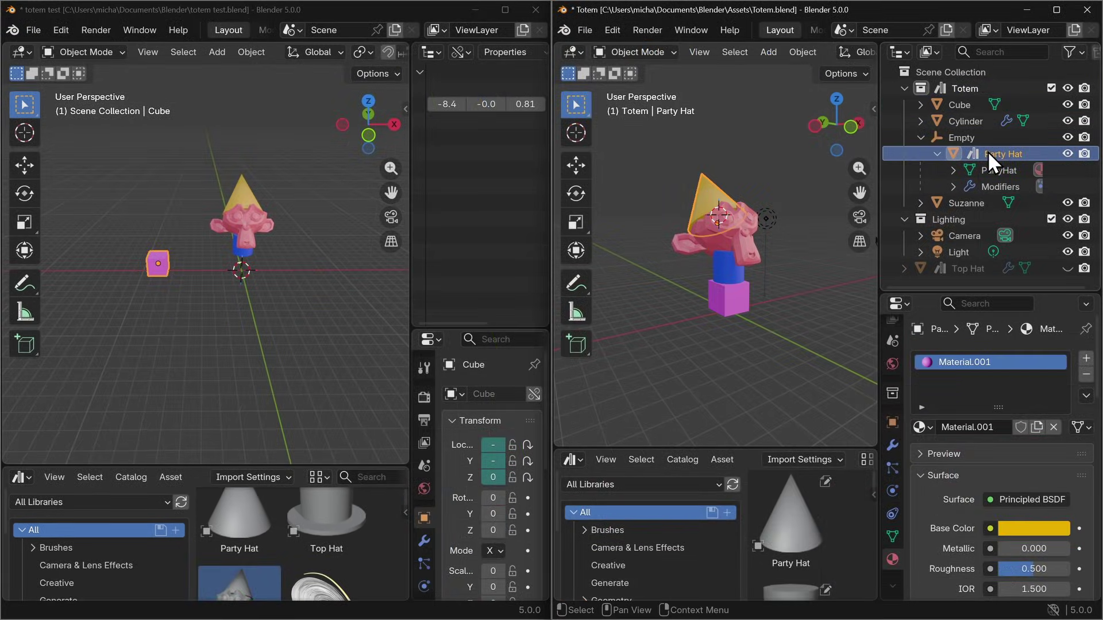
left_click(892, 536)
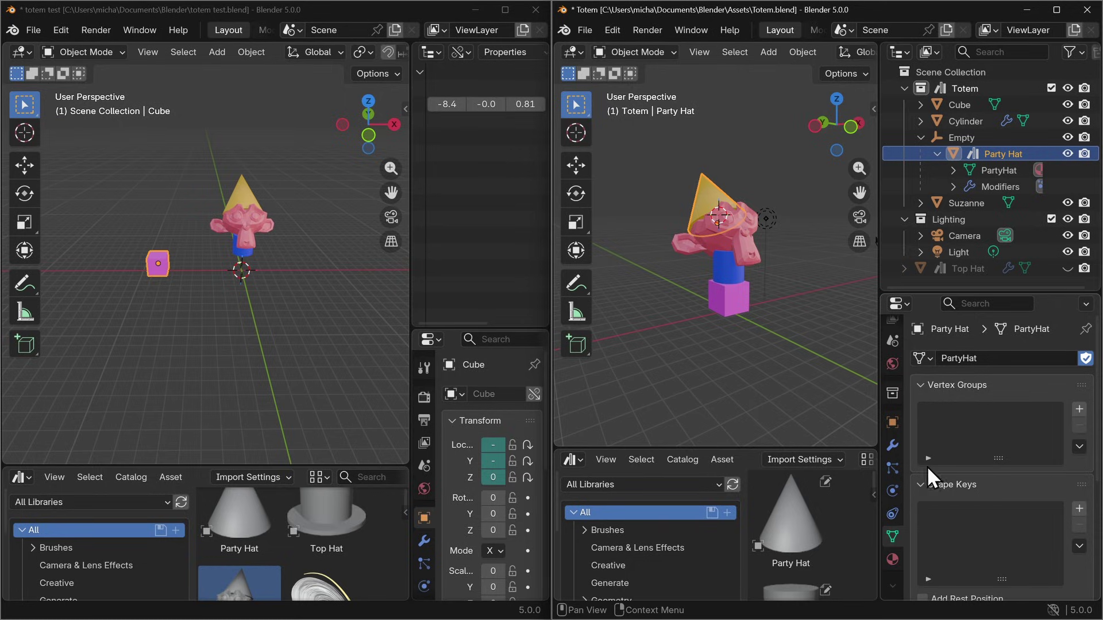
left_click(926, 358)
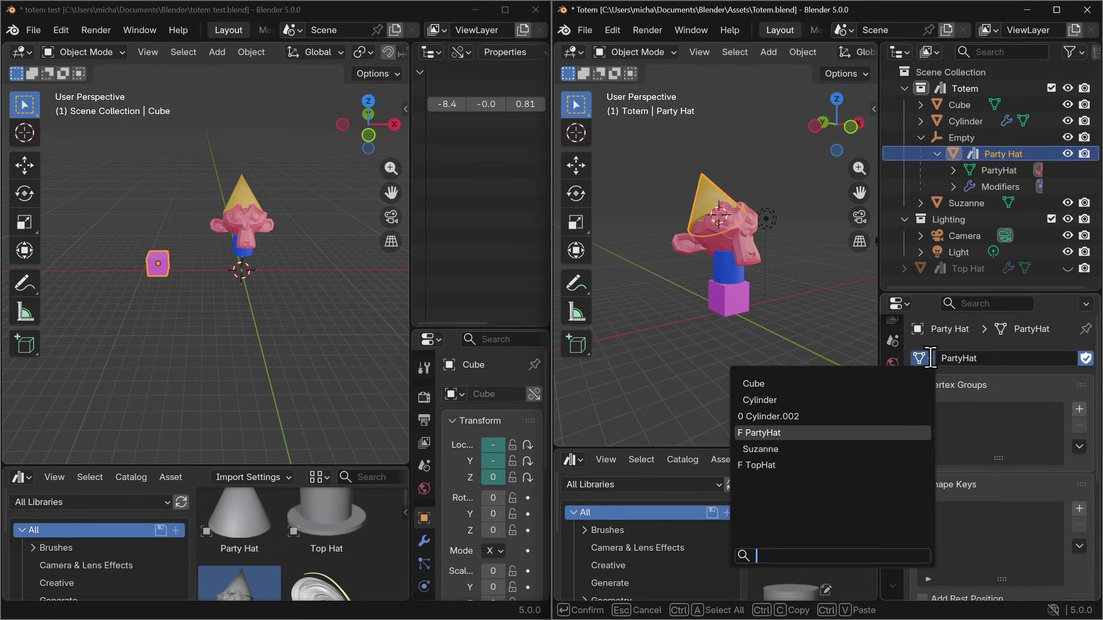
left_click(819, 465)
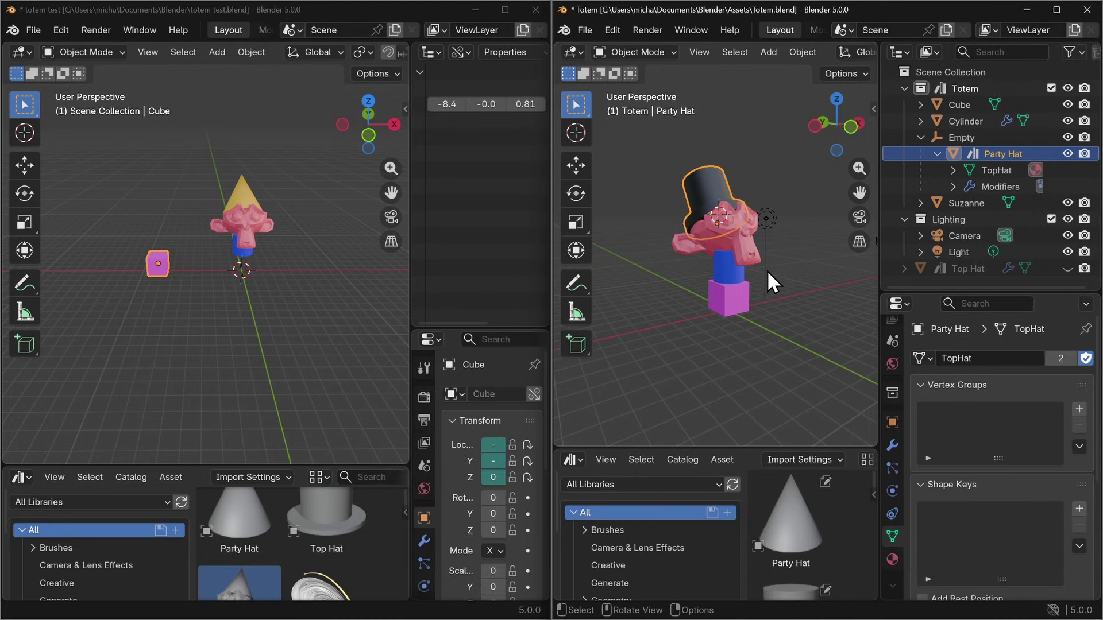
key("ctrl+s")
middle_click_drag(684, 261, 797, 276)
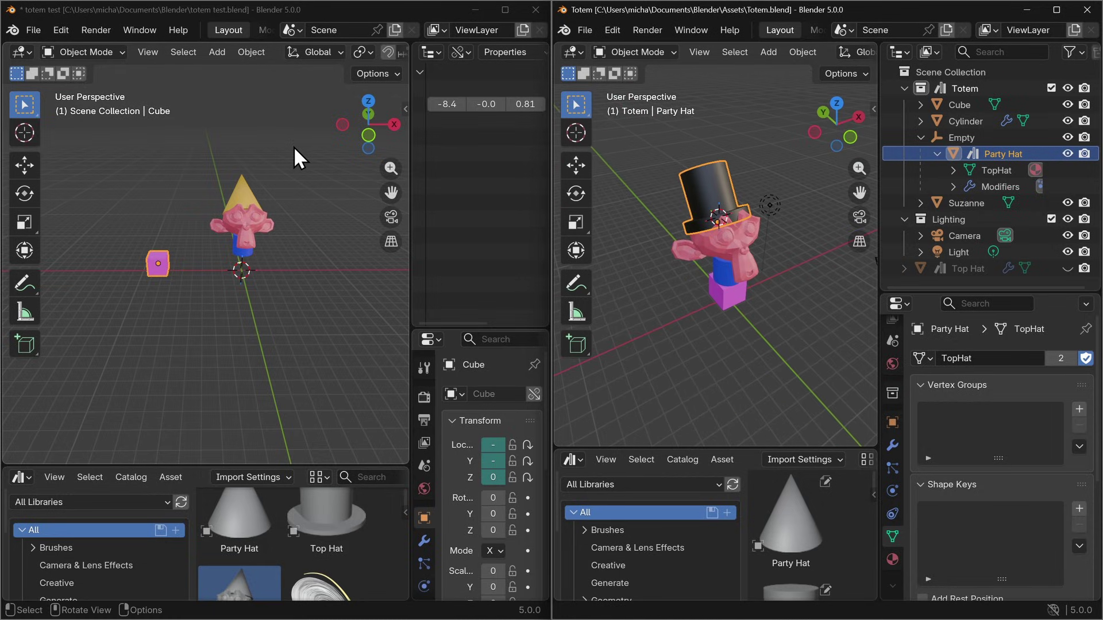
Step: Go back to the full-size totem test file, reload its linked Totem.blend library, and inspect the totem and cube
left_click(505, 10)
left_click(872, 47)
left_click(956, 140)
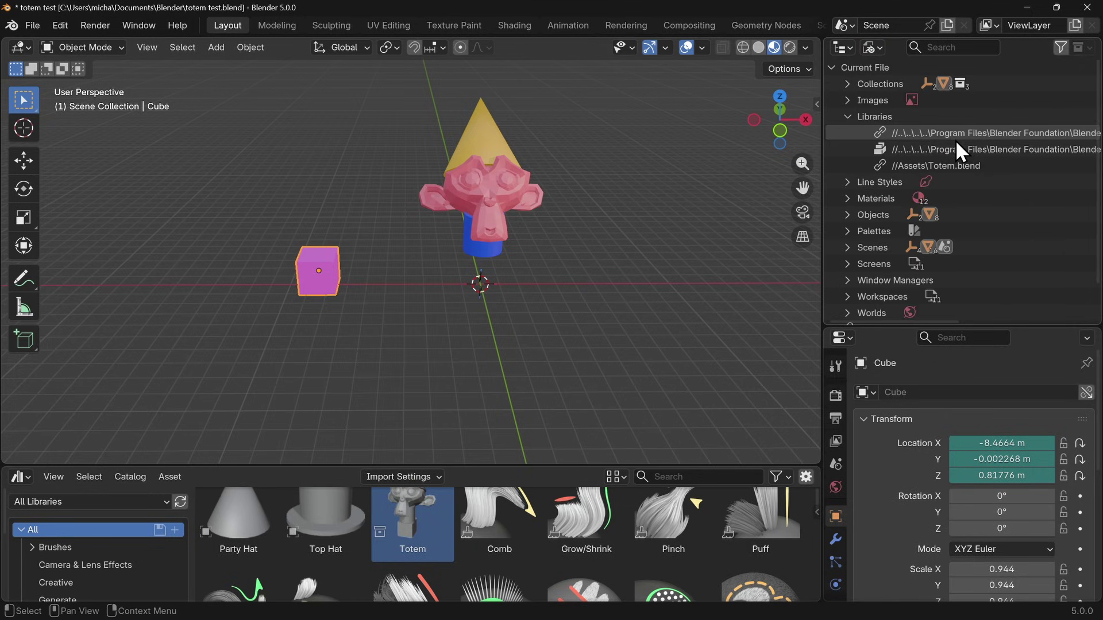
right_click(957, 165)
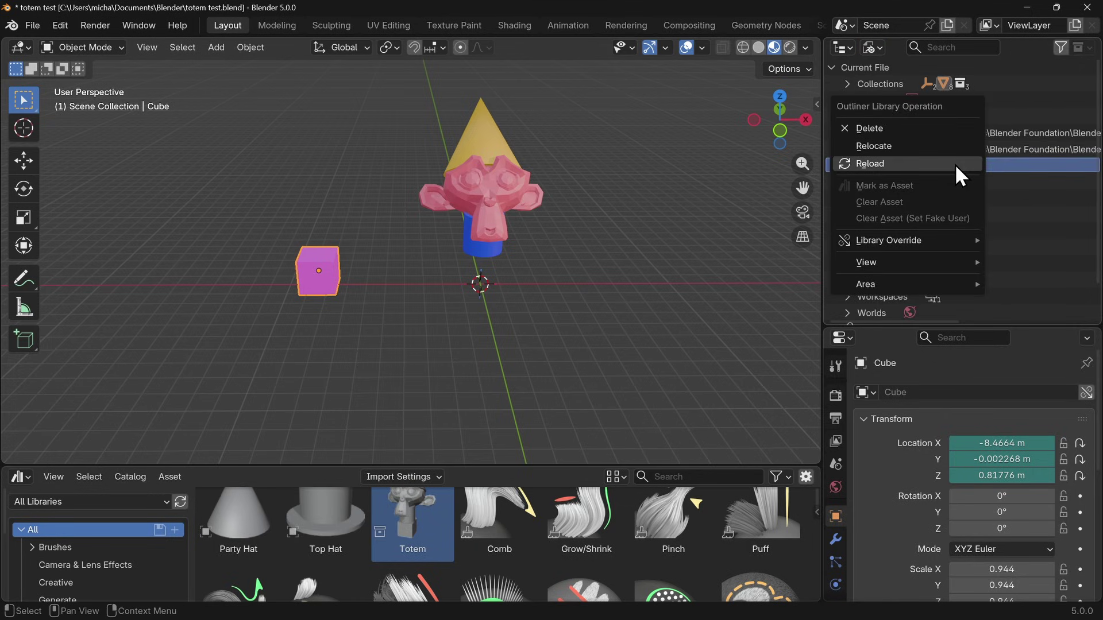
left_click(955, 163)
middle_click_drag(312, 329, 301, 275)
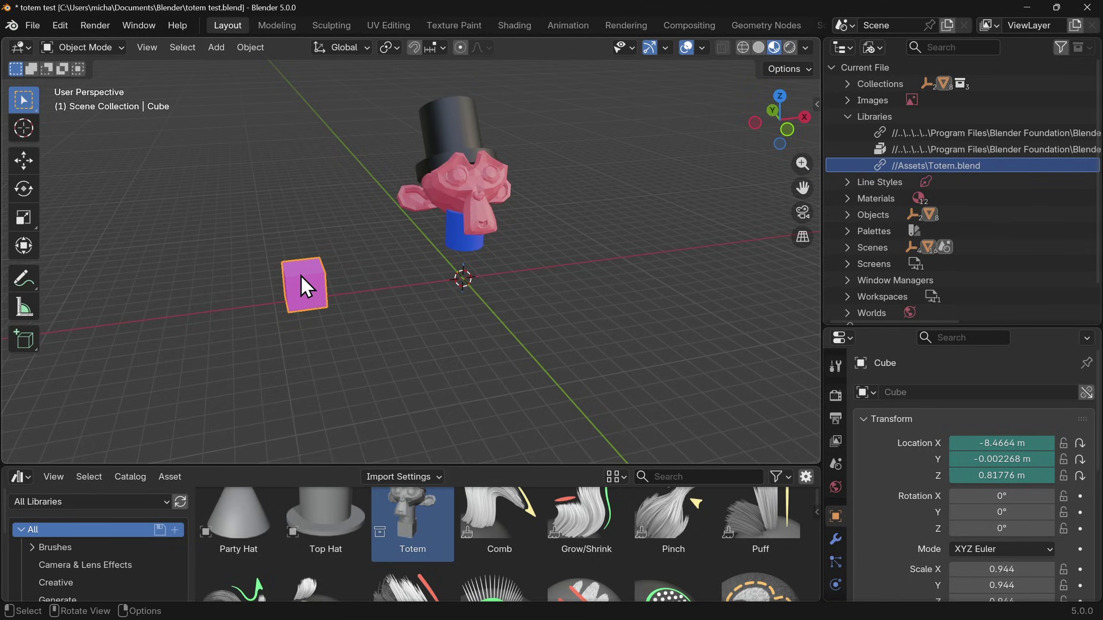